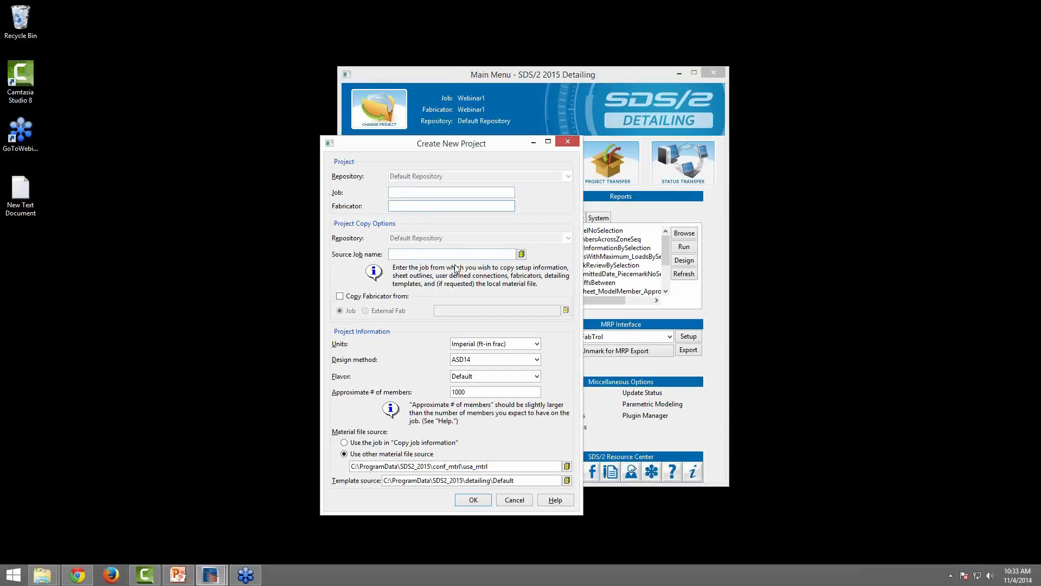
- Choose Default as the new project's source job, and clear the source job name again
{"action": "left_click", "coordinate": [522, 254]}
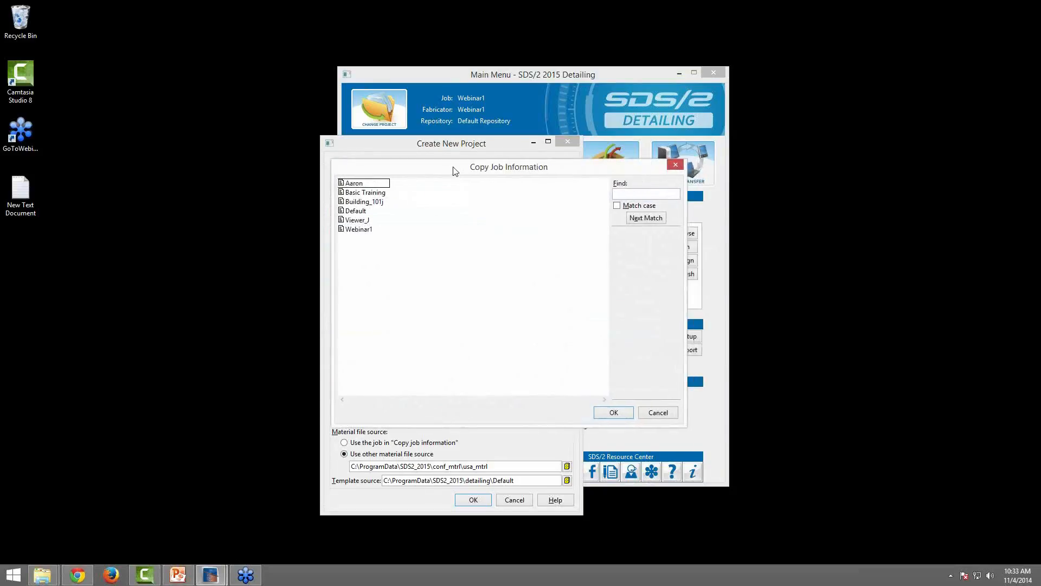
{"action": "double_click", "coordinate": [353, 211]}
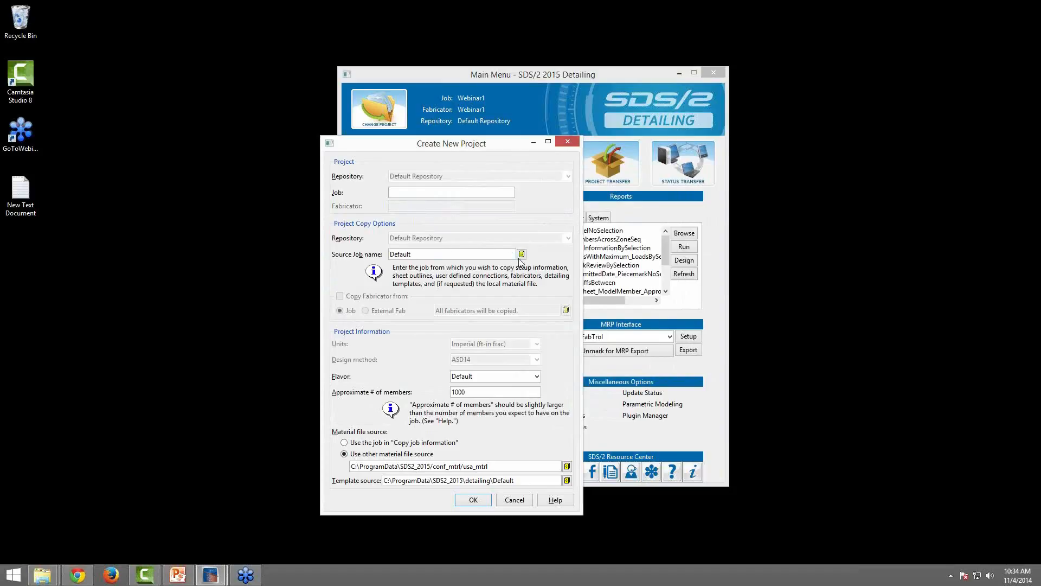
{"action": "double_click", "coordinate": [428, 252]}
{"action": "key", "text": "BackSpace"}
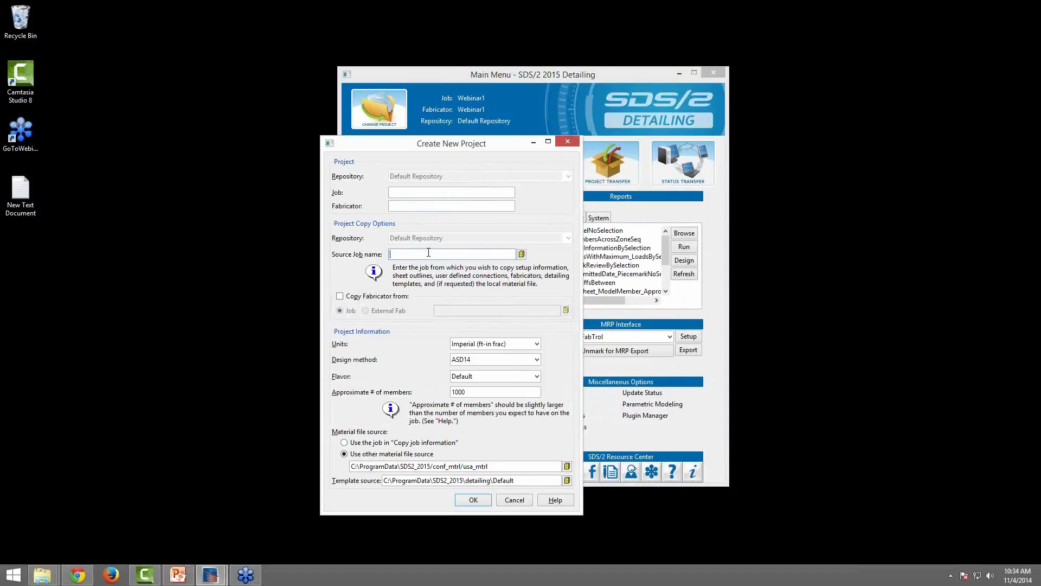
- Enable copying the fabricator, choose External Fab as its source, browse the available fabricators and cancel the selection
{"action": "left_click", "coordinate": [408, 206]}
{"action": "left_click", "coordinate": [340, 298]}
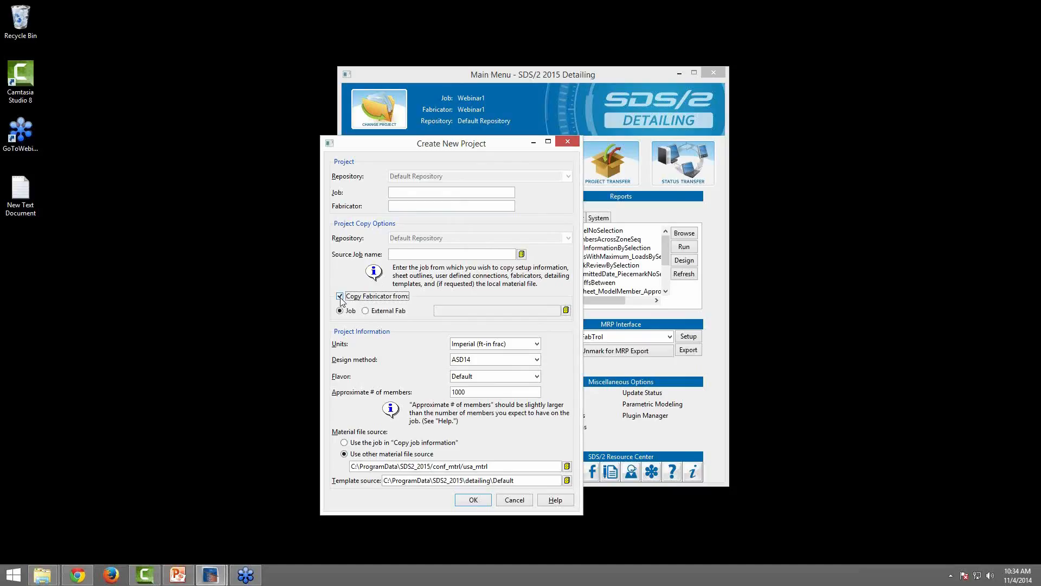
{"action": "left_click", "coordinate": [365, 312]}
{"action": "left_click", "coordinate": [566, 311]}
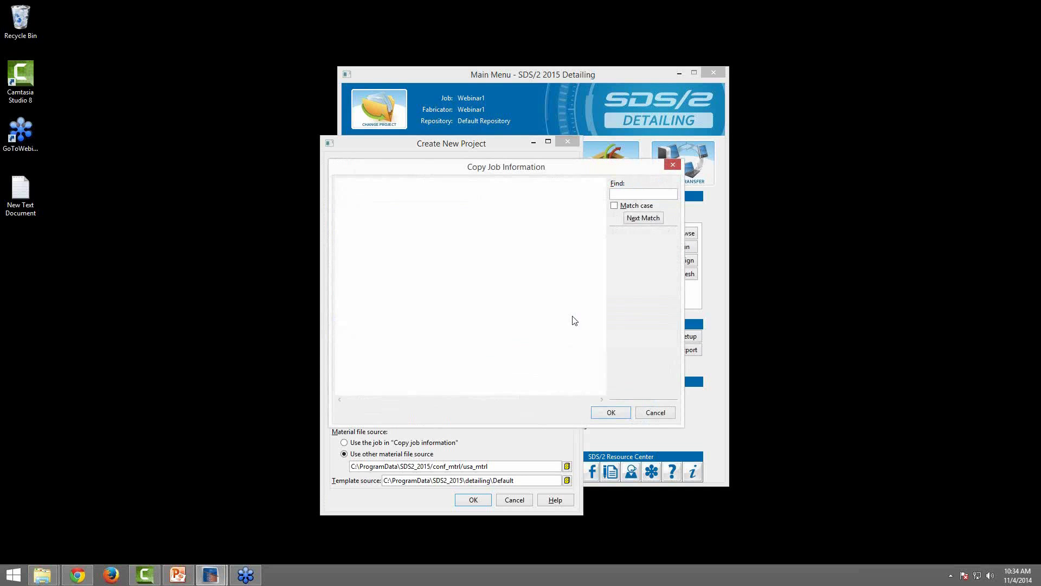
{"action": "left_click", "coordinate": [656, 412]}
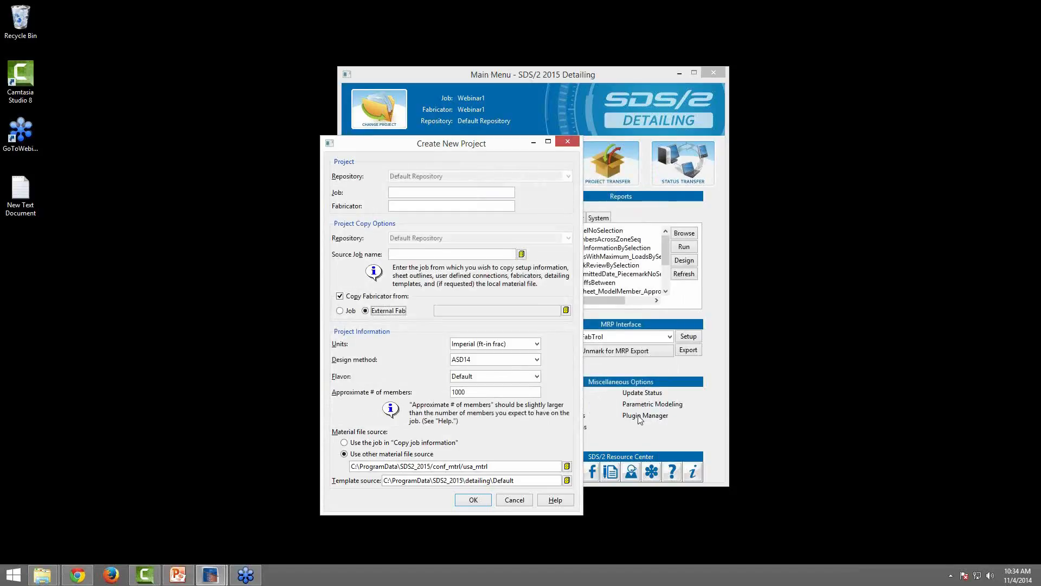
- Set the fabricator to copy from Demo in the Default job, and cancel the creation of the new project
{"action": "left_click", "coordinate": [340, 311]}
{"action": "left_click", "coordinate": [566, 310]}
{"action": "left_click", "coordinate": [356, 213]}
{"action": "left_click", "coordinate": [611, 412]}
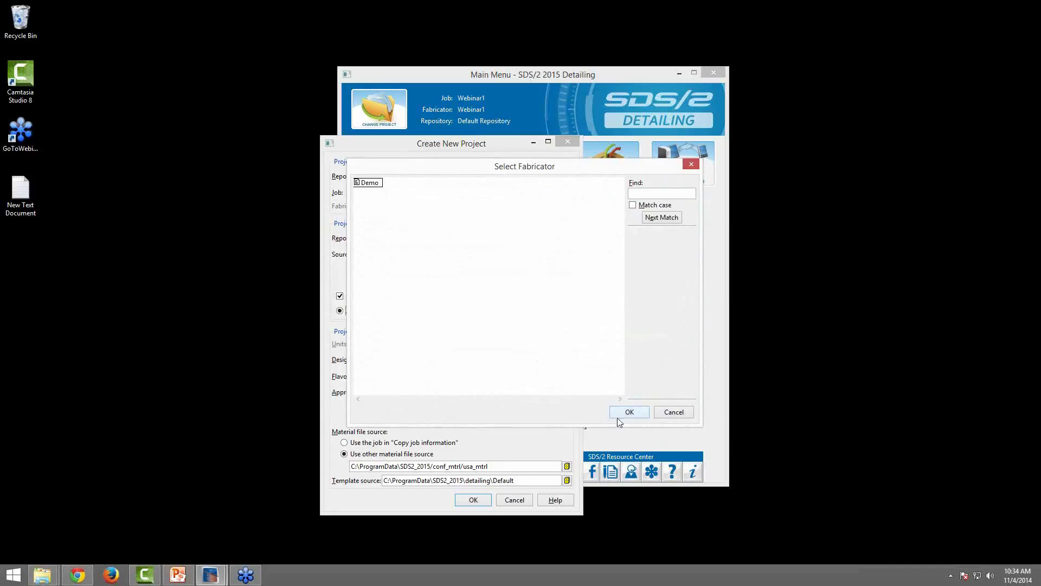
{"action": "left_click", "coordinate": [371, 183]}
{"action": "left_click", "coordinate": [630, 412]}
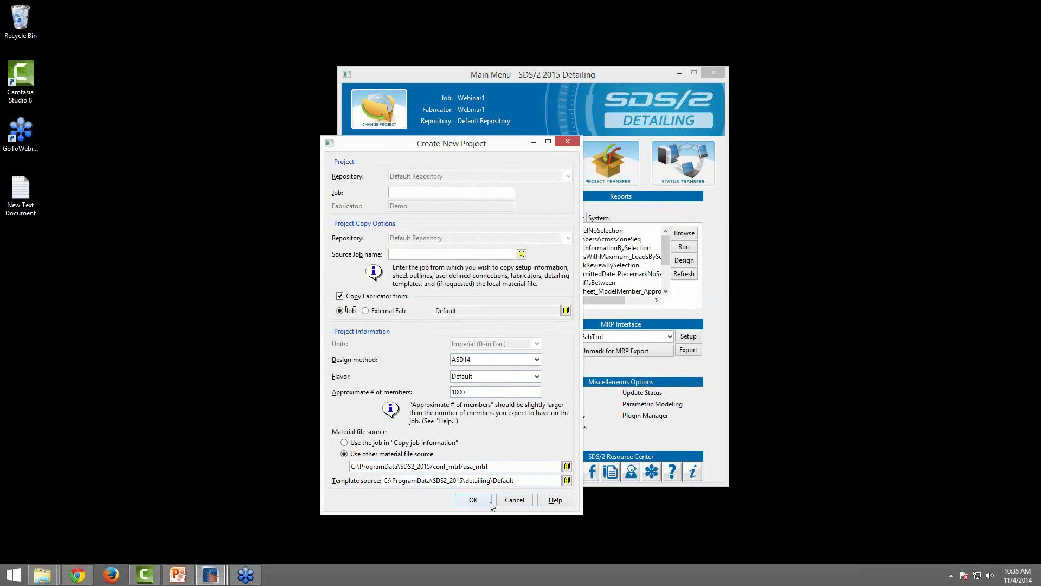
{"action": "left_click", "coordinate": [516, 500]}
- Switch to the PowerPoint Viewer, read the slide about creating a new job, and minimize the presentation
{"action": "mouse_move", "coordinate": [174, 578]}
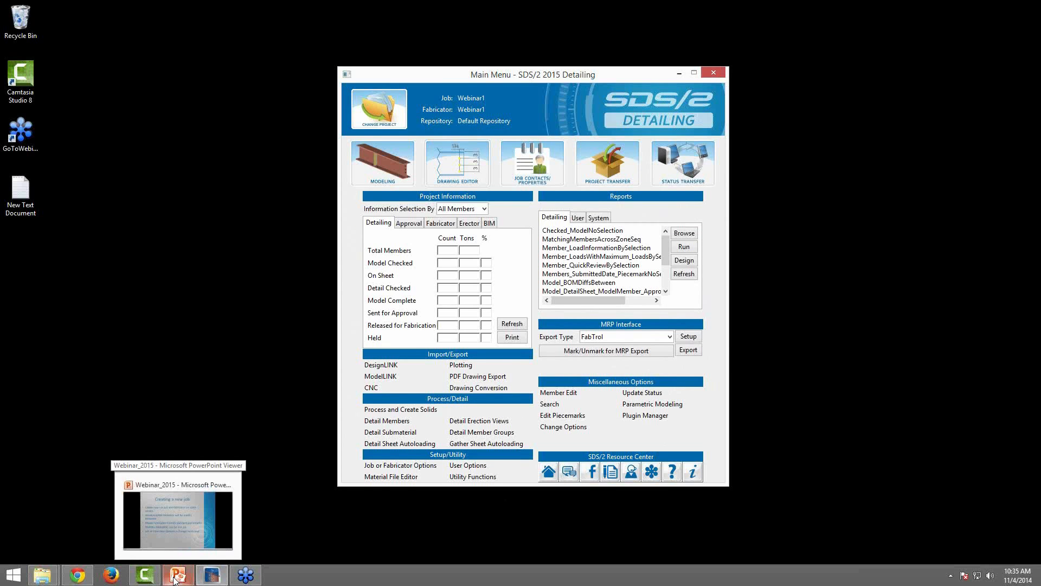
{"action": "left_click", "coordinate": [174, 577]}
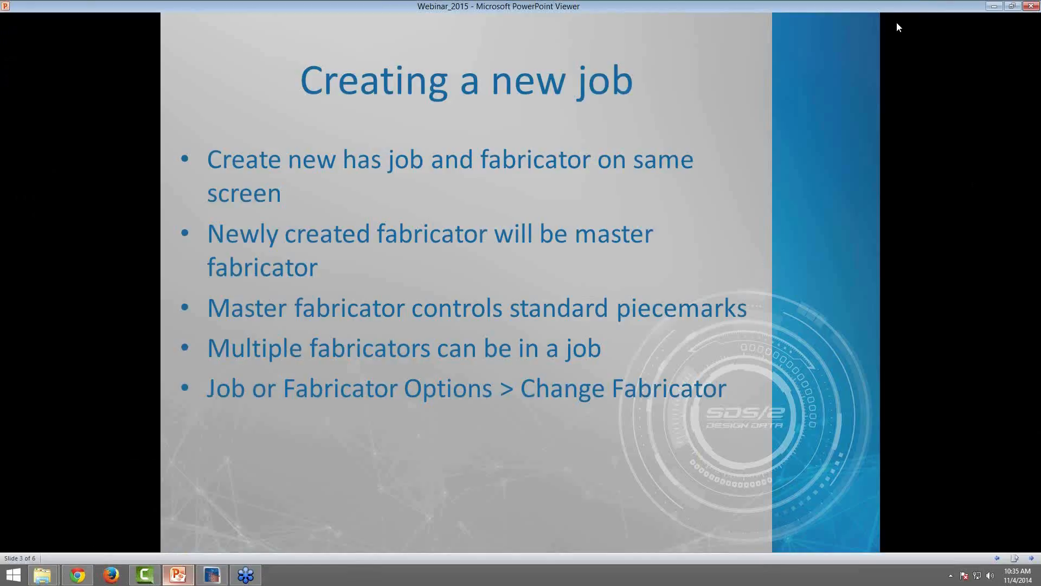
{"action": "left_click", "coordinate": [996, 6]}
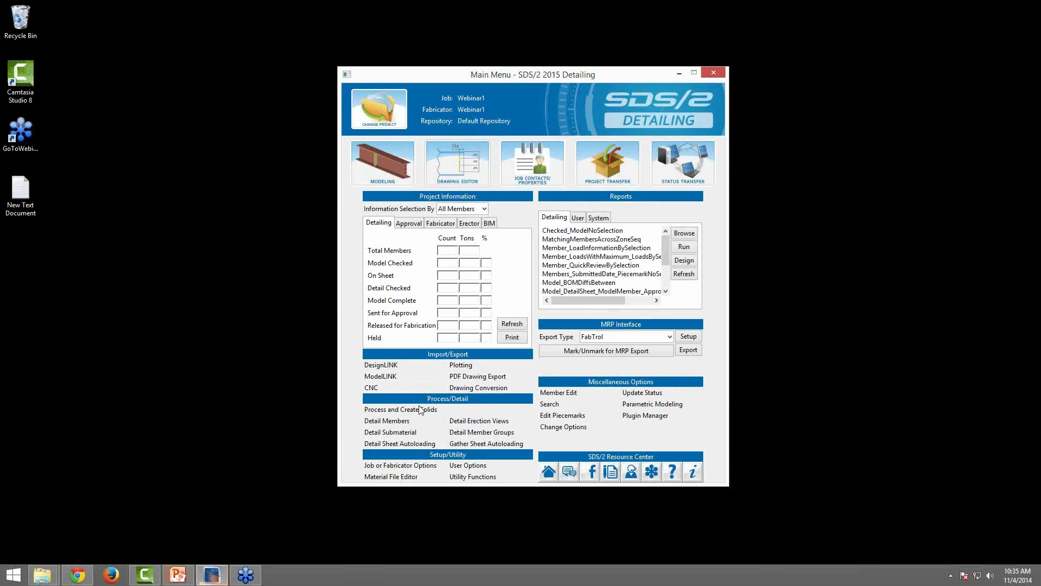
- Create a new fabricator named Webinar2 in the current job with Metric (mm) units, without copying from another fabricator
{"action": "left_click", "coordinate": [400, 465]}
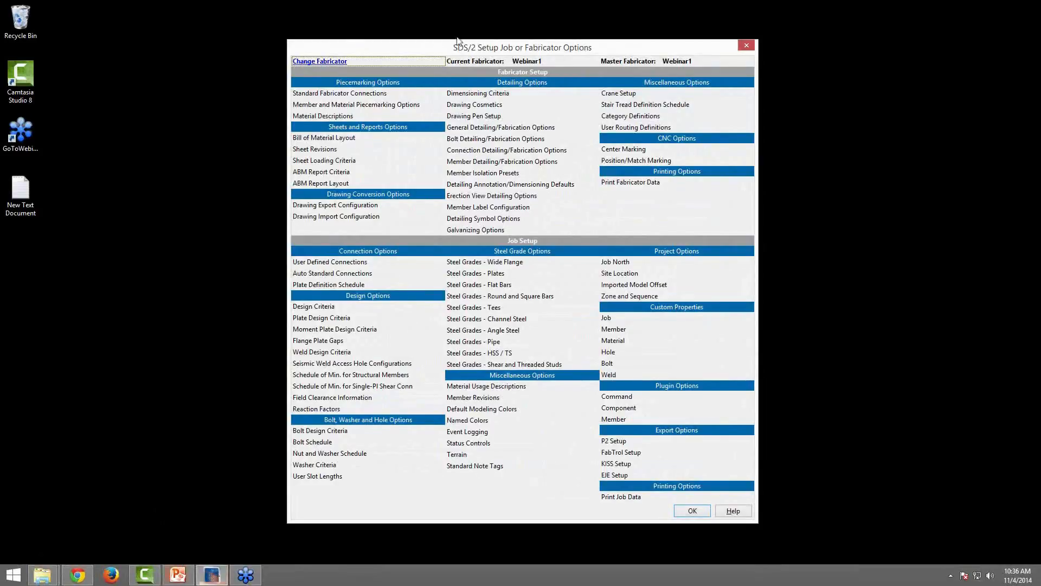
{"action": "left_click", "coordinate": [328, 62]}
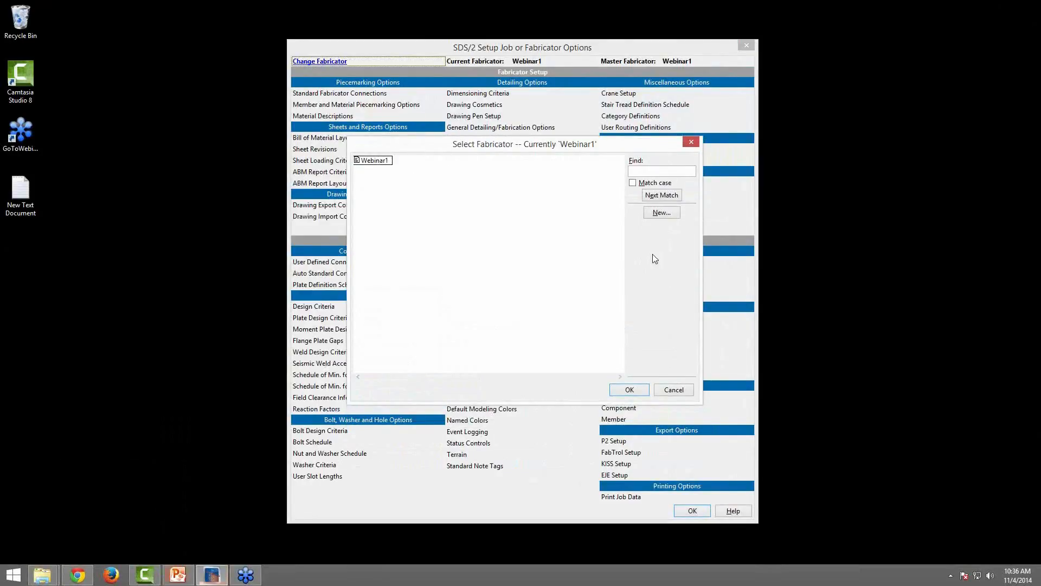
{"action": "left_click", "coordinate": [662, 213]}
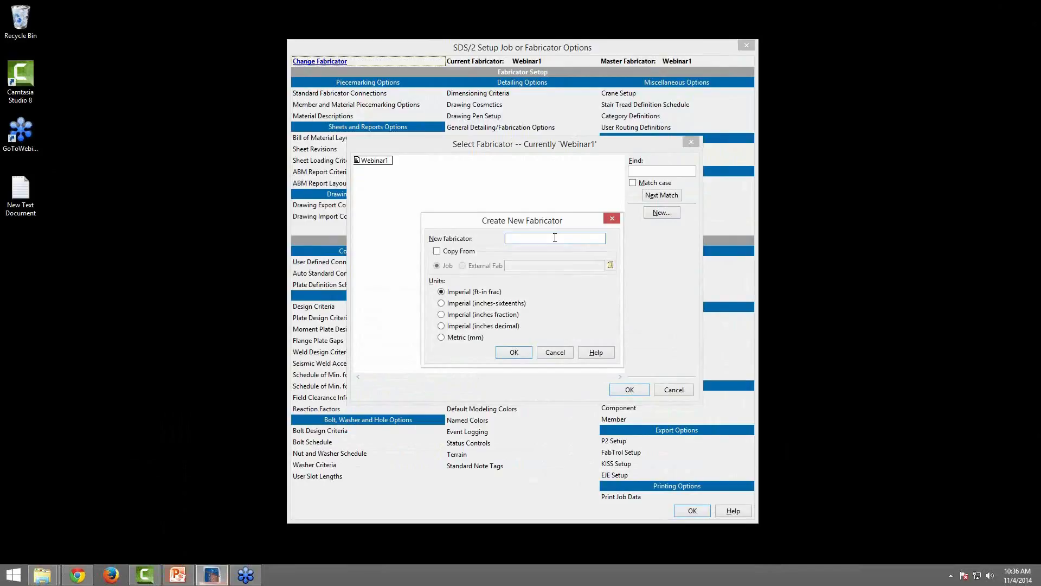
{"action": "type", "text": "Webinar2"}
{"action": "left_click", "coordinate": [438, 251]}
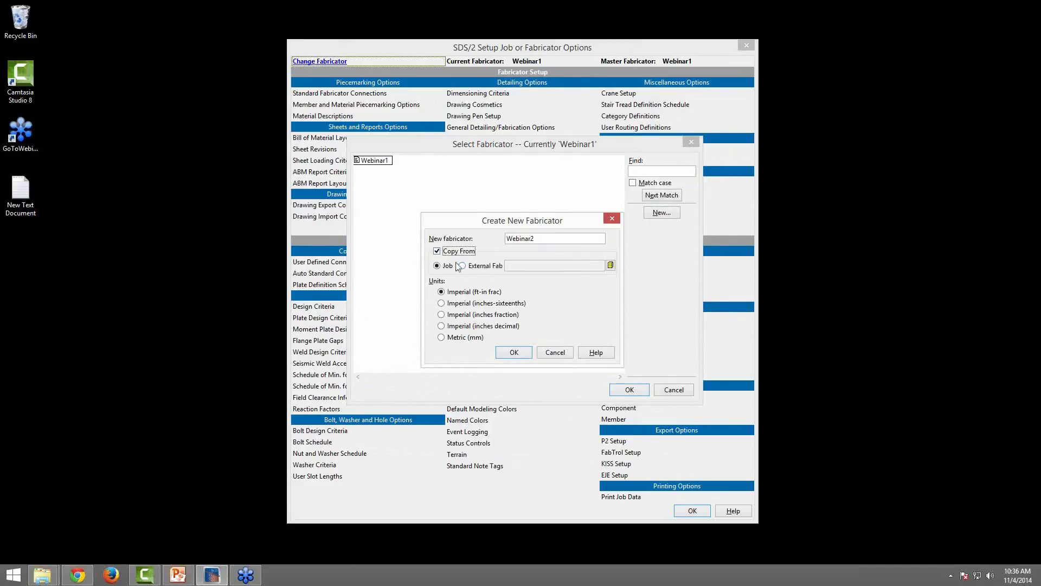
{"action": "left_click", "coordinate": [437, 251]}
{"action": "left_click", "coordinate": [441, 337]}
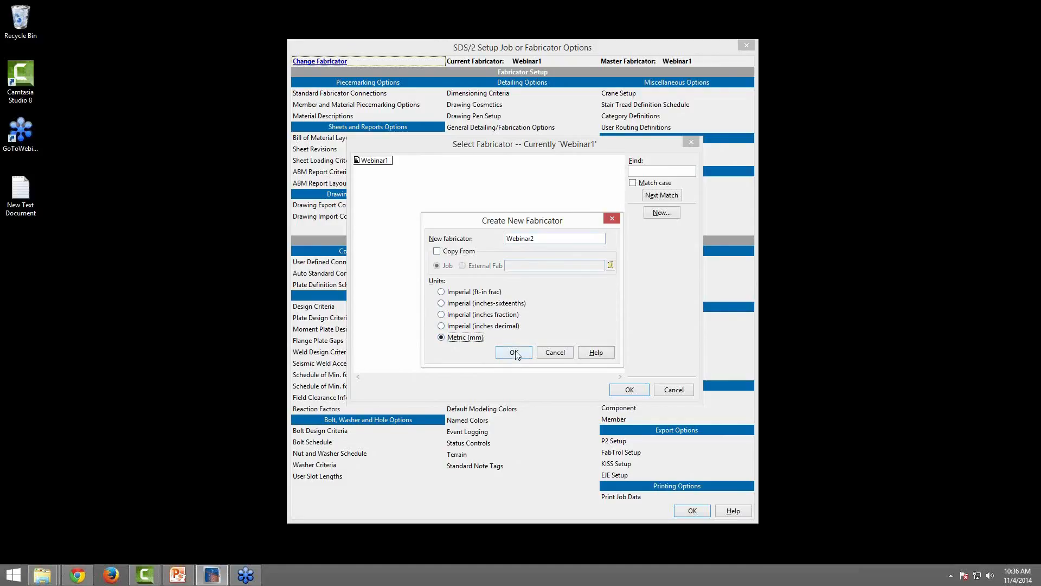
{"action": "left_click", "coordinate": [514, 352]}
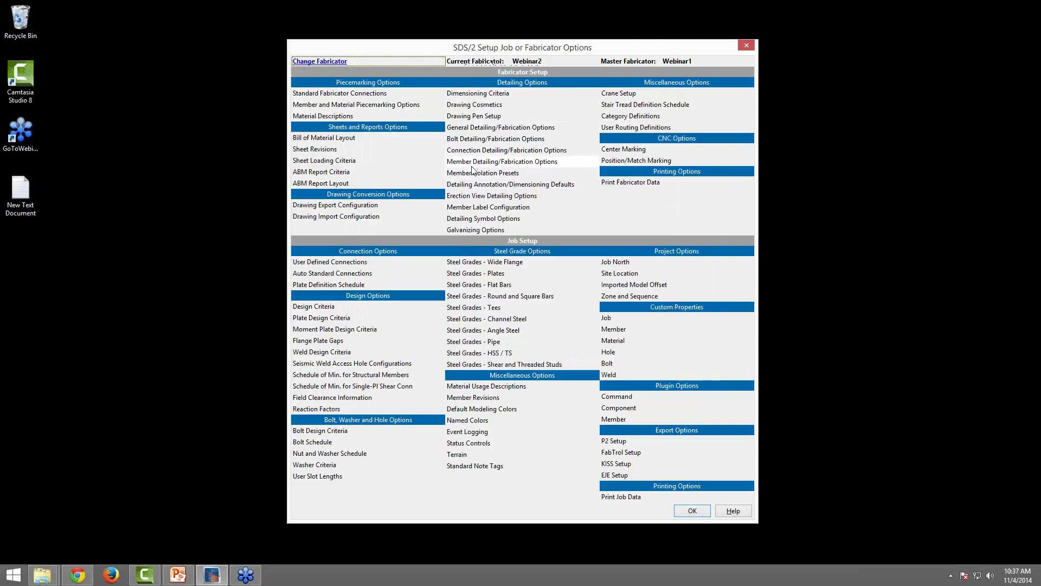
- Review the Shear Plate Setup among the standard fabricator connections, and close the job and fabricator options
{"action": "left_click", "coordinate": [395, 96]}
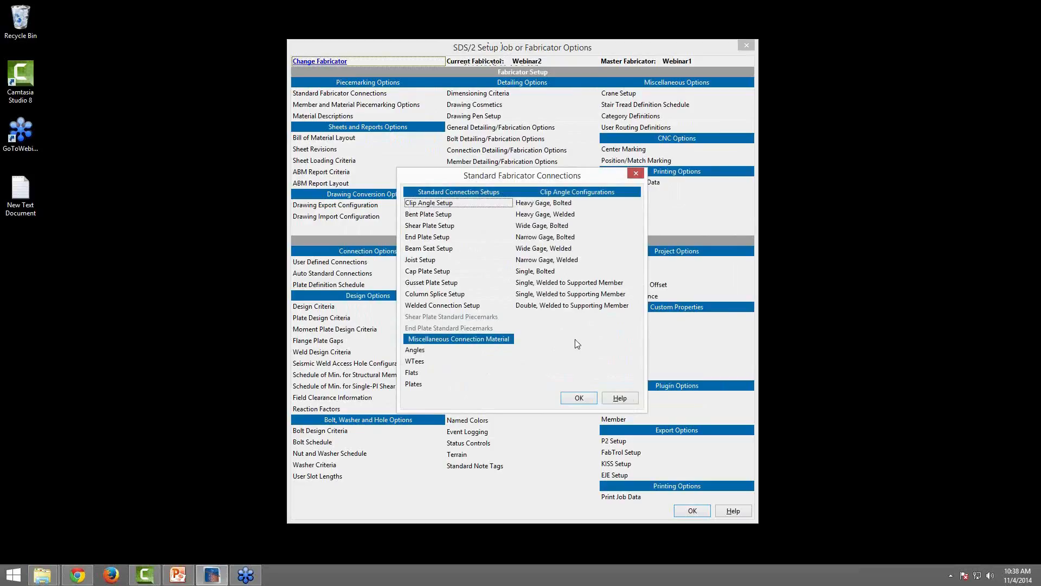
{"action": "left_click", "coordinate": [466, 227]}
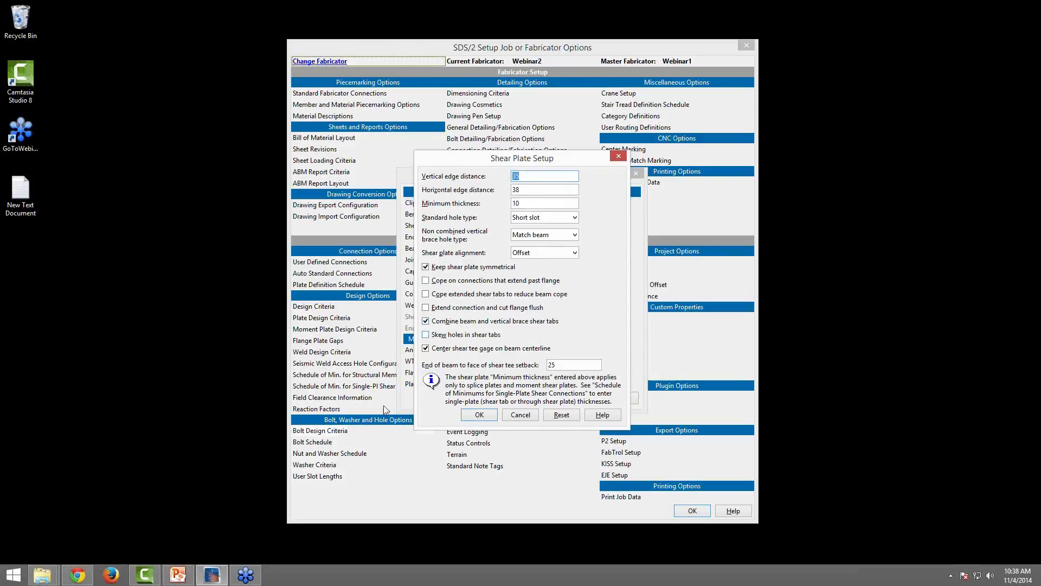
{"action": "left_click", "coordinate": [479, 415]}
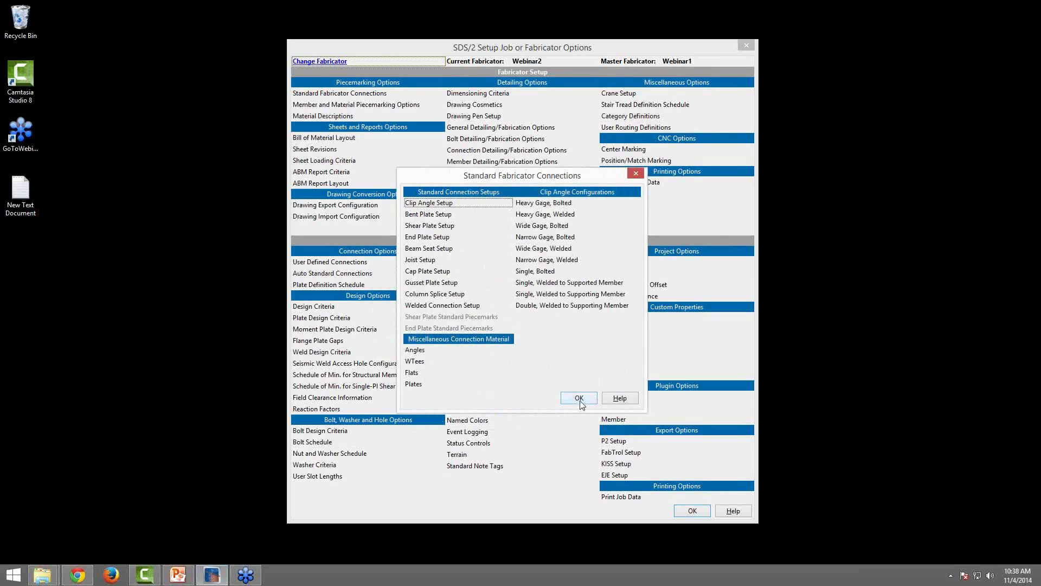
{"action": "left_click", "coordinate": [579, 397]}
{"action": "left_click", "coordinate": [694, 510]}
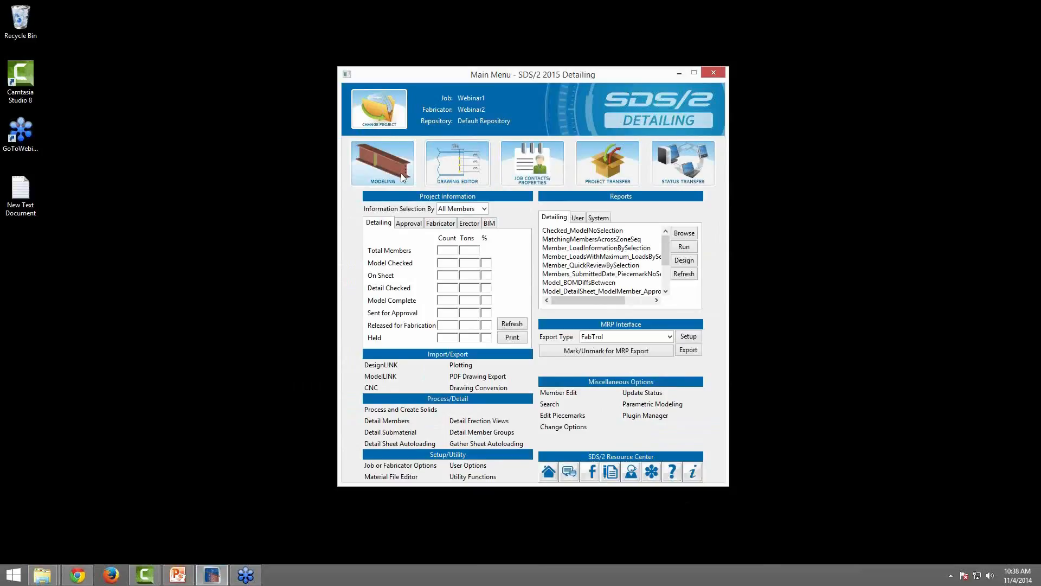
- Open the Second Floor erection view in Modeling and turn the frame into a 3D view
{"action": "left_click", "coordinate": [402, 174]}
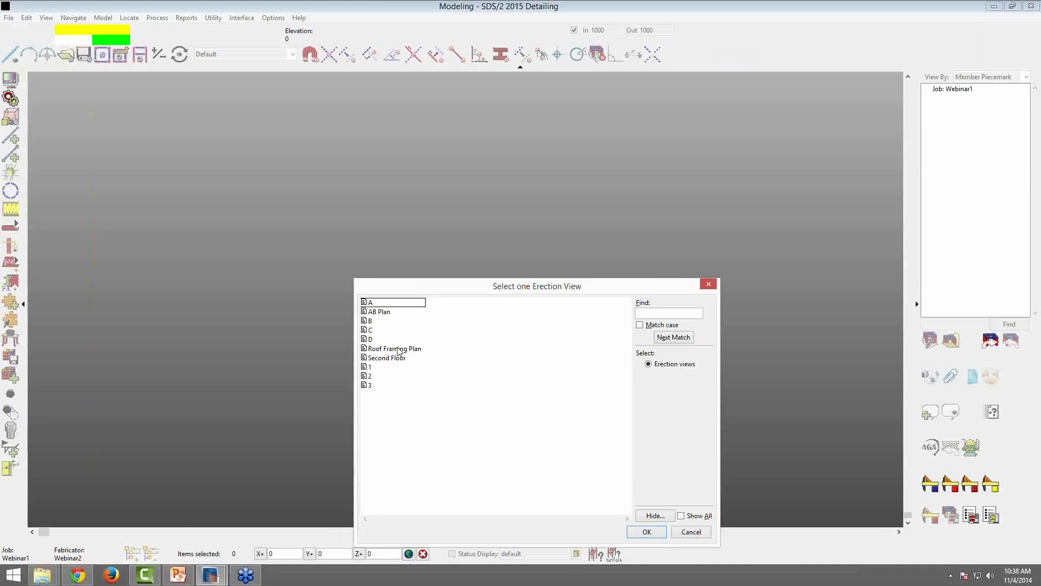
{"action": "double_click", "coordinate": [387, 357]}
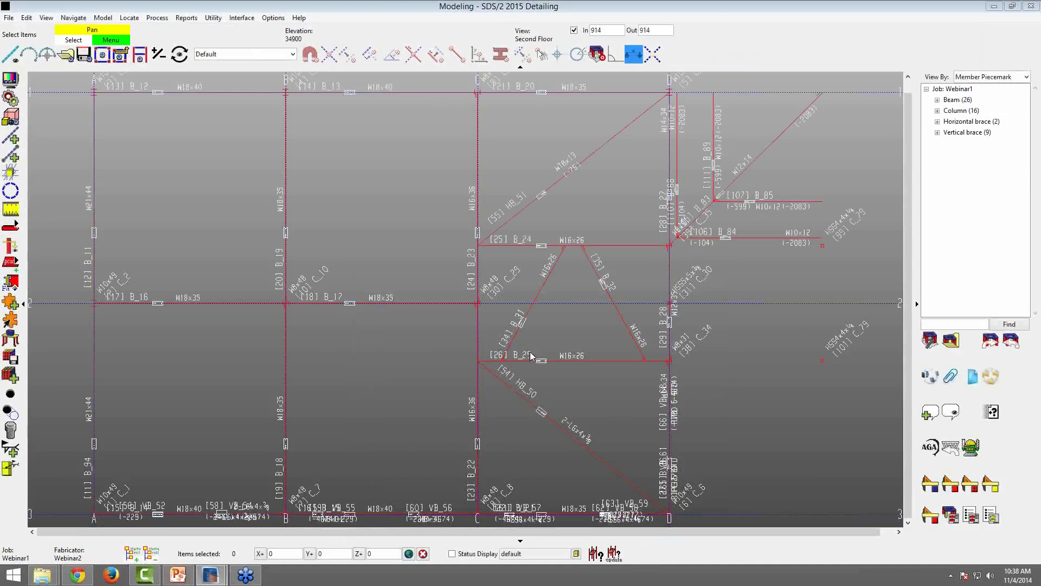
{"action": "middle_click_drag", "start_coordinate": [519, 354], "coordinate": [478, 316]}
{"action": "mouse_move", "coordinate": [355, 319]}
{"action": "middle_mouse_down", "text": "shift"}
{"action": "mouse_move", "coordinate": [314, 211]}
{"action": "mouse_move", "coordinate": [352, 157]}
{"action": "middle_mouse_up", "text": "shift"}
{"action": "double_click", "coordinate": [228, 403]}
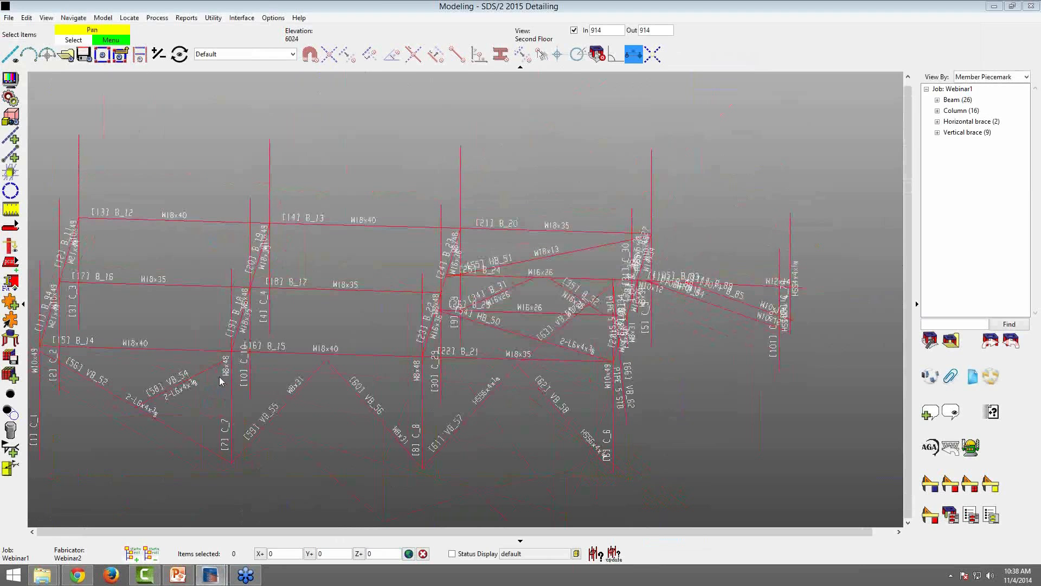
- Examine the bolted beam and gusset connections where the beams and brace VB_54 meet column C_10
{"action": "scroll", "coordinate": [329, 336], "scroll_direction": "up", "scroll_amount": 5}
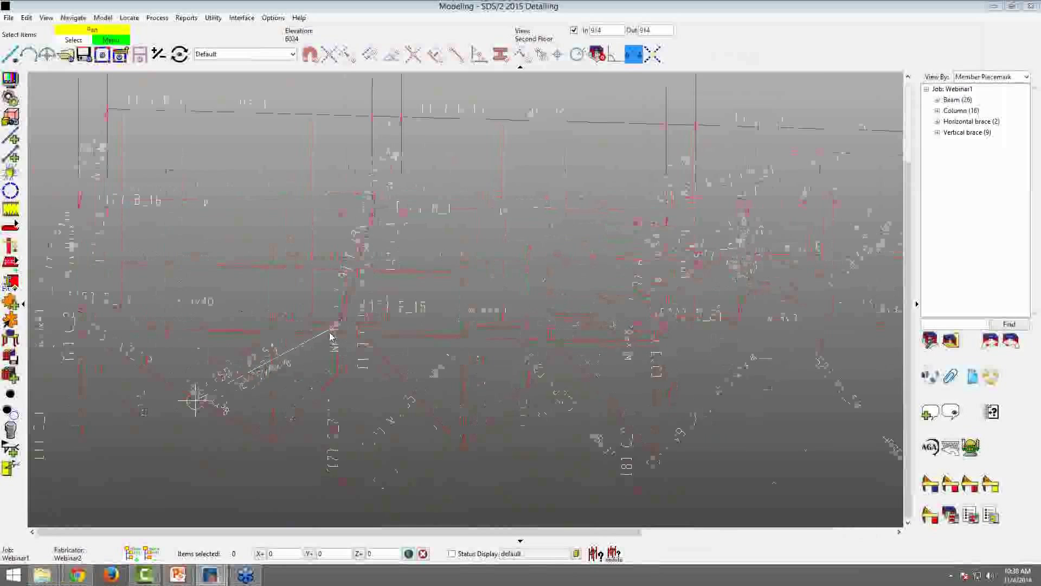
{"action": "scroll", "coordinate": [328, 336], "scroll_direction": "up", "scroll_amount": 5}
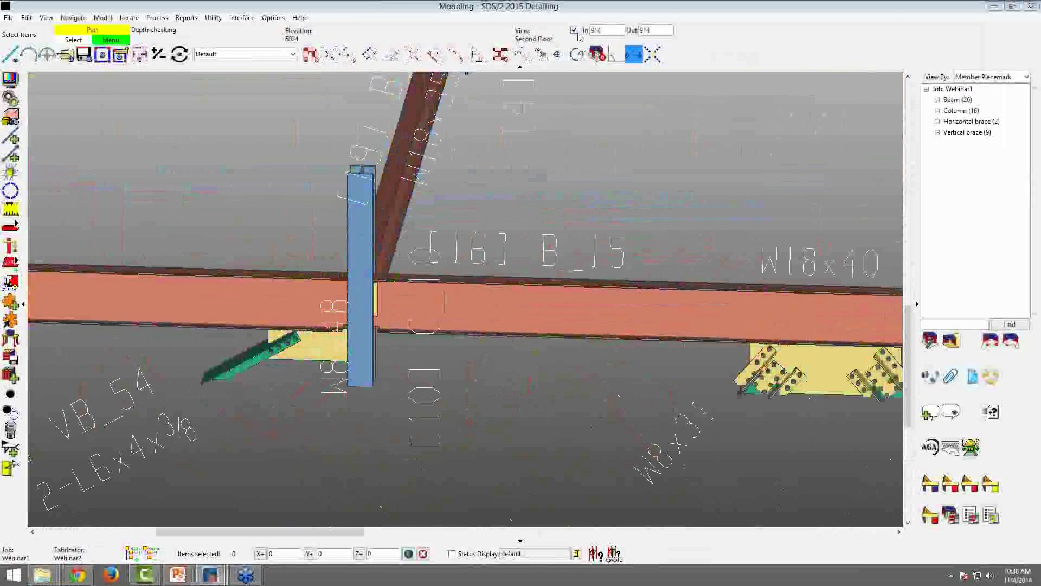
{"action": "middle_click_drag", "start_coordinate": [305, 324], "coordinate": [656, 306], "text": "shift"}
{"action": "scroll", "coordinate": [344, 326], "scroll_direction": "up", "scroll_amount": 3}
{"action": "scroll", "coordinate": [383, 325], "scroll_direction": "up", "scroll_amount": 1}
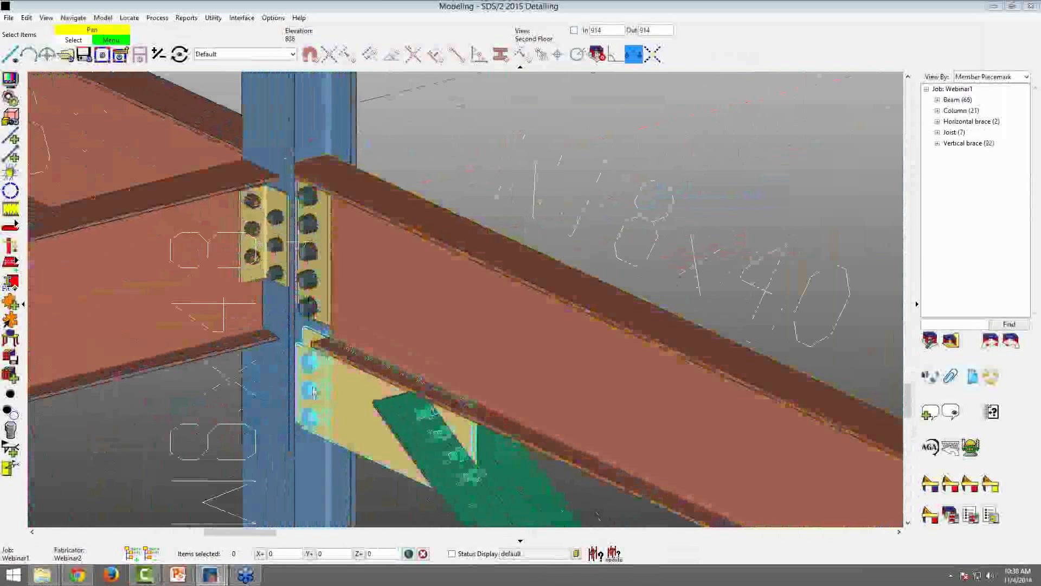
{"action": "scroll", "coordinate": [340, 297], "scroll_direction": "down", "scroll_amount": 1}
{"action": "scroll", "coordinate": [515, 253], "scroll_direction": "down", "scroll_amount": 1}
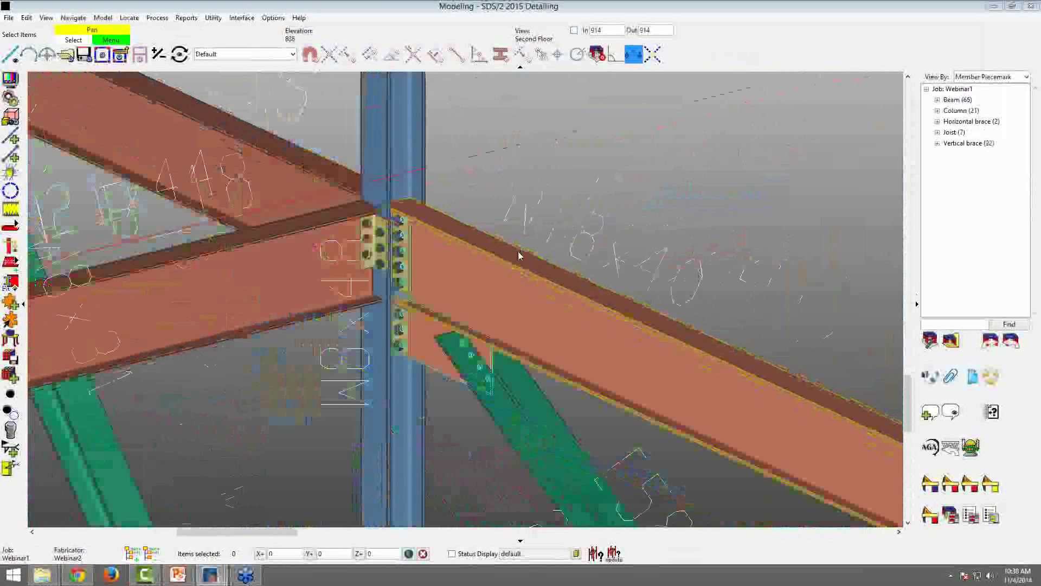
{"action": "scroll", "coordinate": [519, 251], "scroll_direction": "down", "scroll_amount": 2}
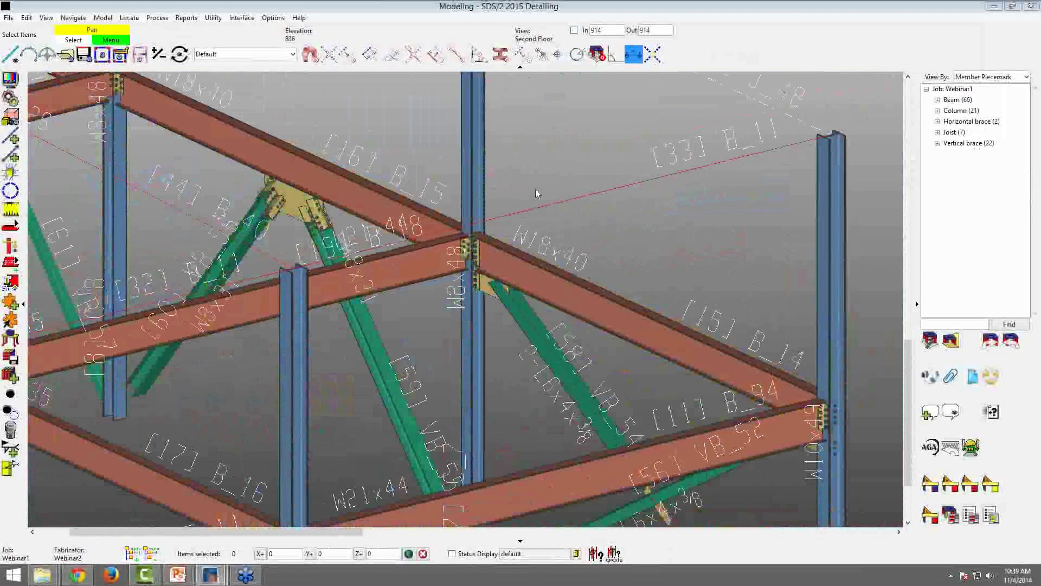
- Select the beams, column and brace meeting at column C_10, and examine their connections up close
{"action": "left_click_drag", "start_coordinate": [420, 336], "coordinate": [556, 229]}
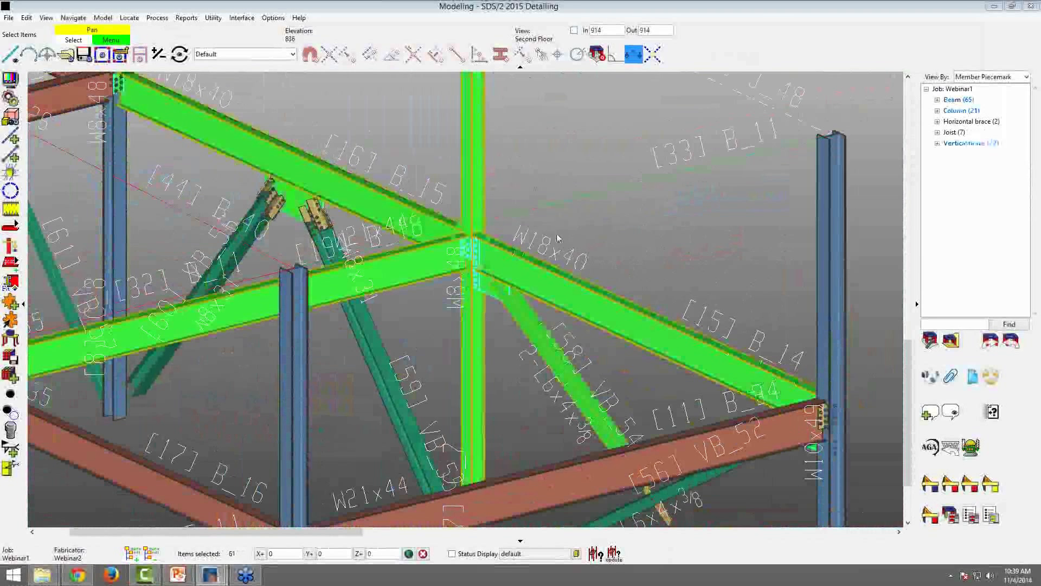
{"action": "right_click", "coordinate": [559, 225]}
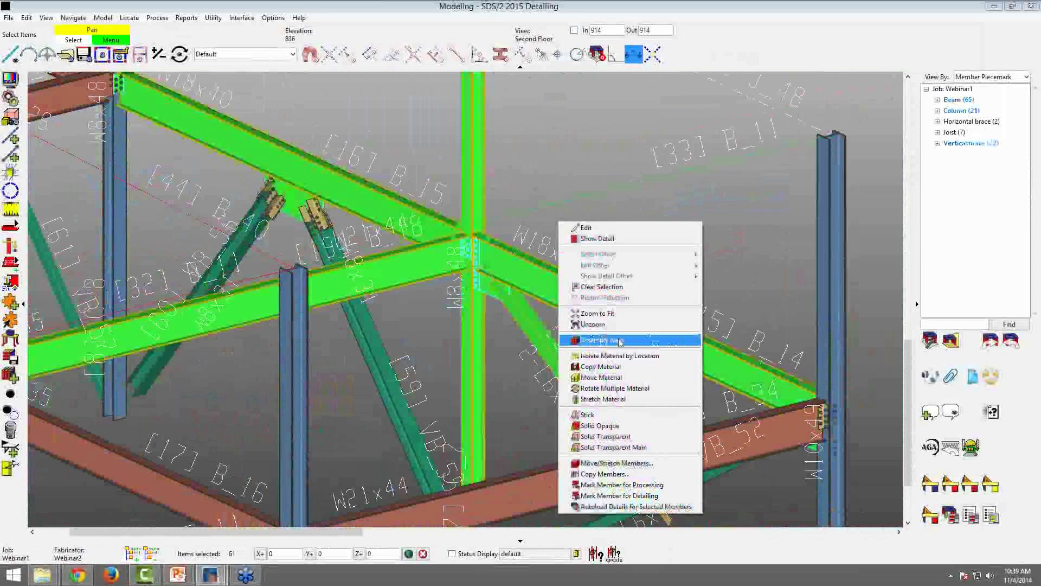
{"action": "left_click", "coordinate": [632, 414]}
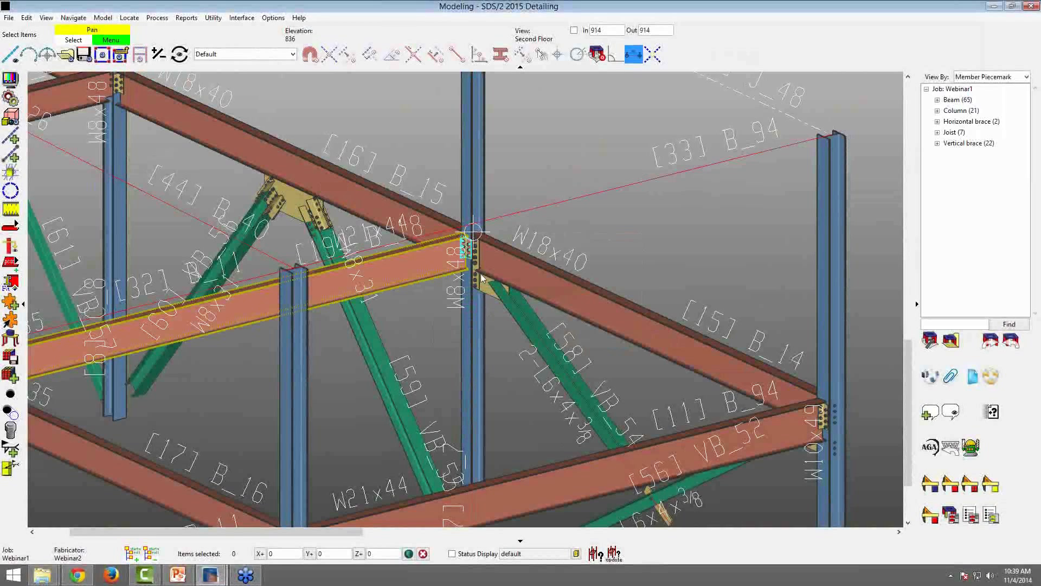
{"action": "scroll", "coordinate": [467, 268], "scroll_direction": "up", "scroll_amount": 5}
{"action": "scroll", "coordinate": [467, 268], "scroll_direction": "down", "scroll_amount": 4}
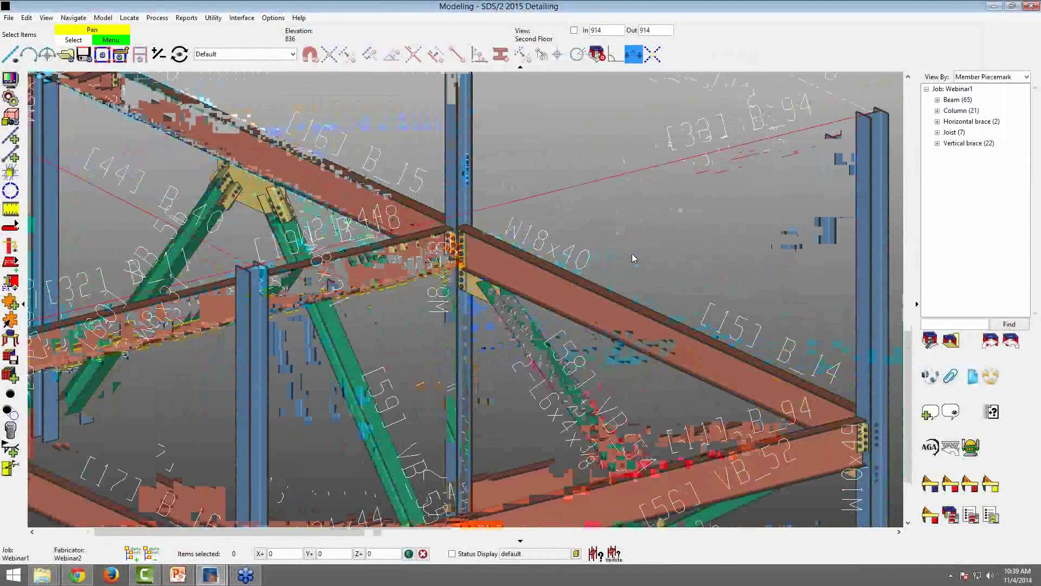
{"action": "scroll", "coordinate": [627, 214], "scroll_direction": "down", "scroll_amount": 1}
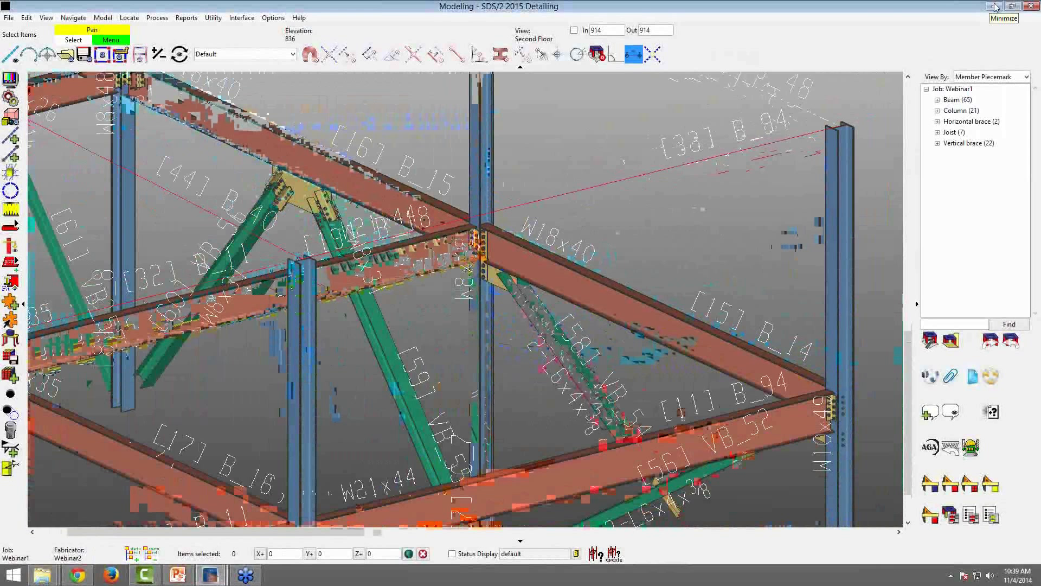
- Detail the Roof Framing Plan erection view with erection view annotation switched on and all existing drawing annotations removed
{"action": "left_click", "coordinate": [929, 481]}
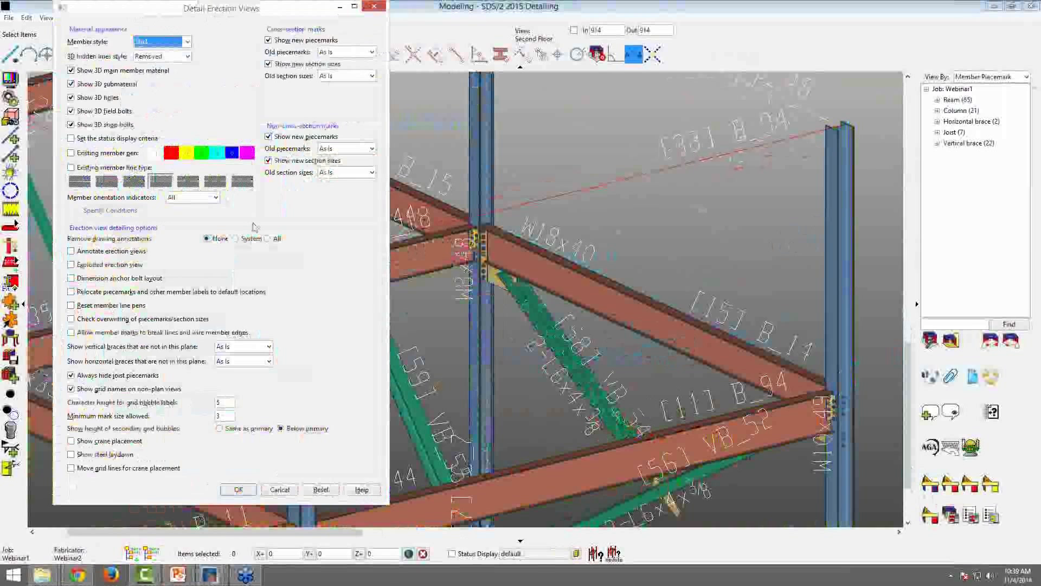
{"action": "left_click", "coordinate": [71, 251]}
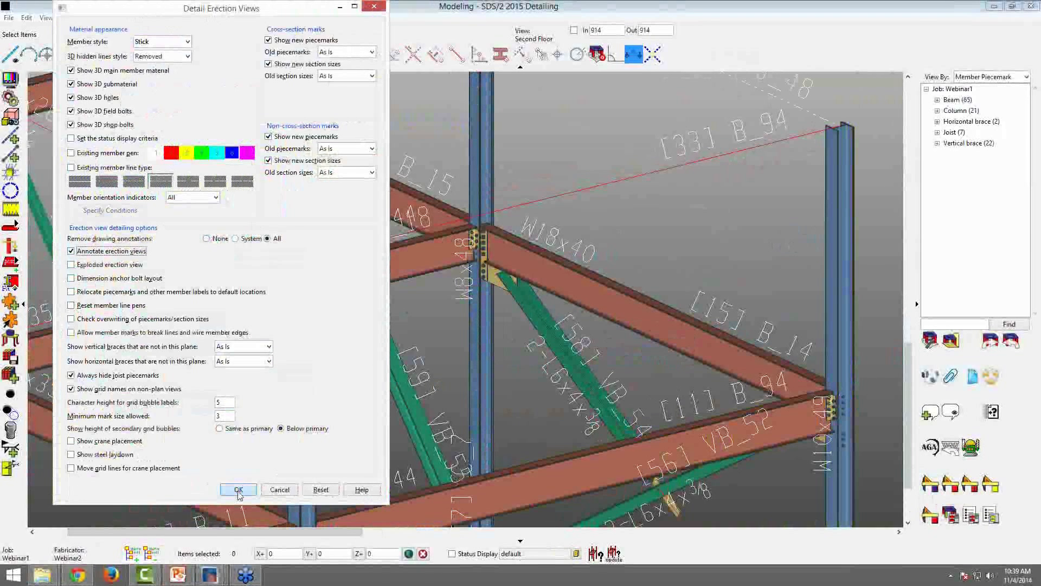
{"action": "left_click", "coordinate": [238, 489]}
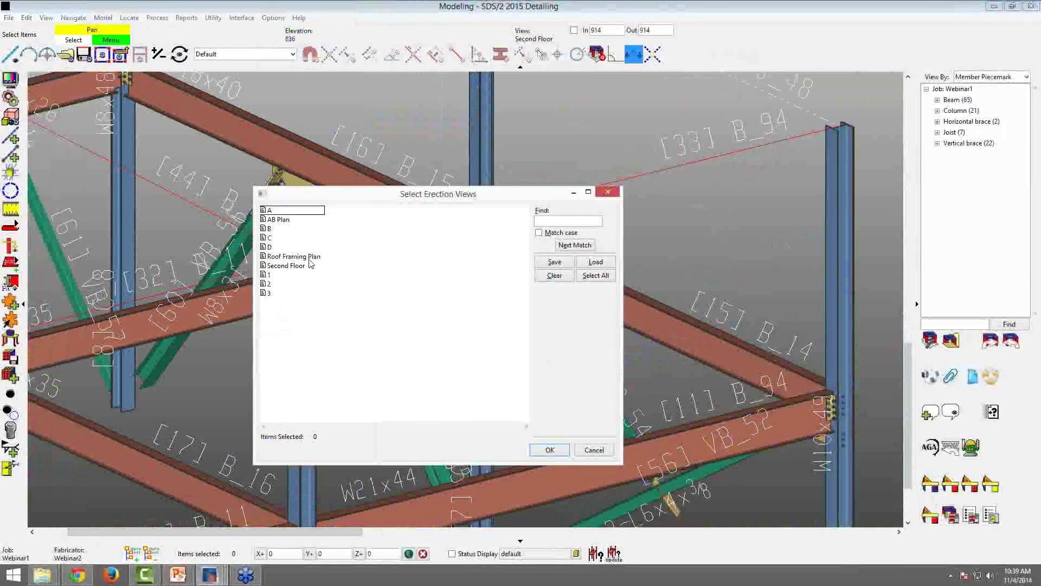
{"action": "left_click", "coordinate": [305, 257]}
{"action": "left_click", "coordinate": [549, 450]}
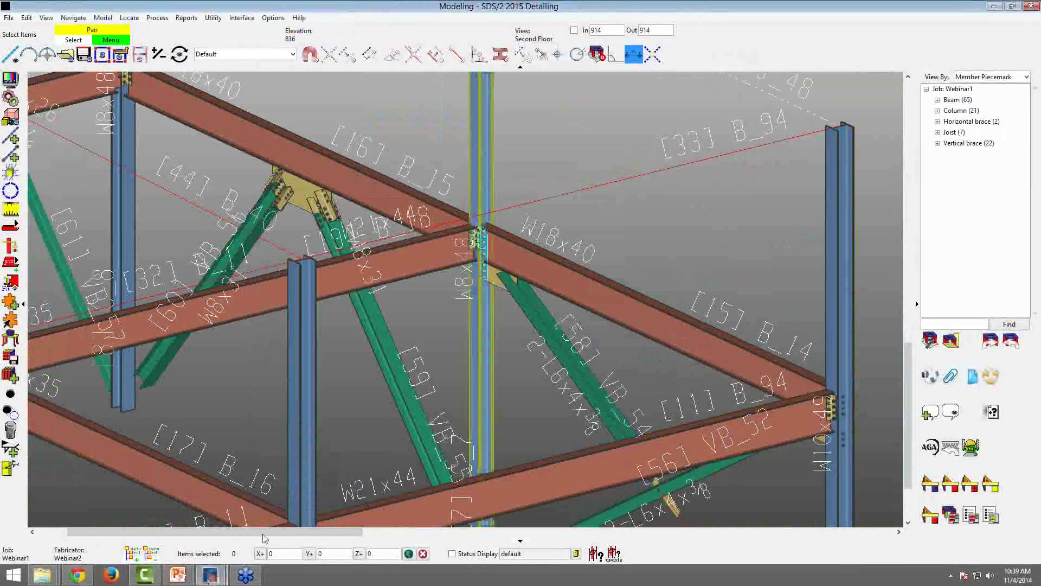
- Open the Roof Framing Plan erection view in the Drawing Editor
{"action": "mouse_move", "coordinate": [210, 575]}
{"action": "left_click", "coordinate": [143, 518]}
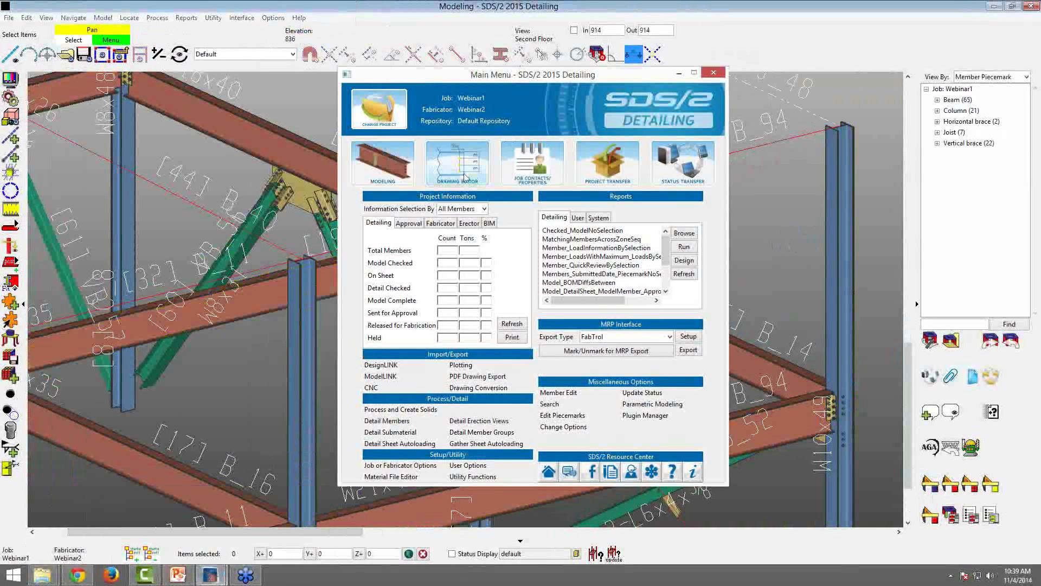
{"action": "left_click", "coordinate": [462, 172]}
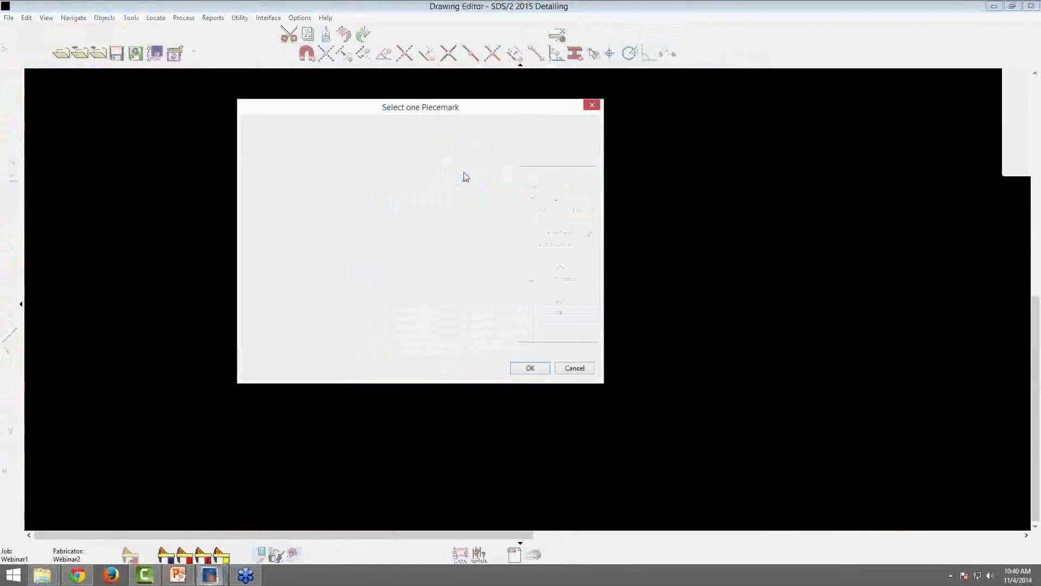
{"action": "left_click", "coordinate": [565, 257]}
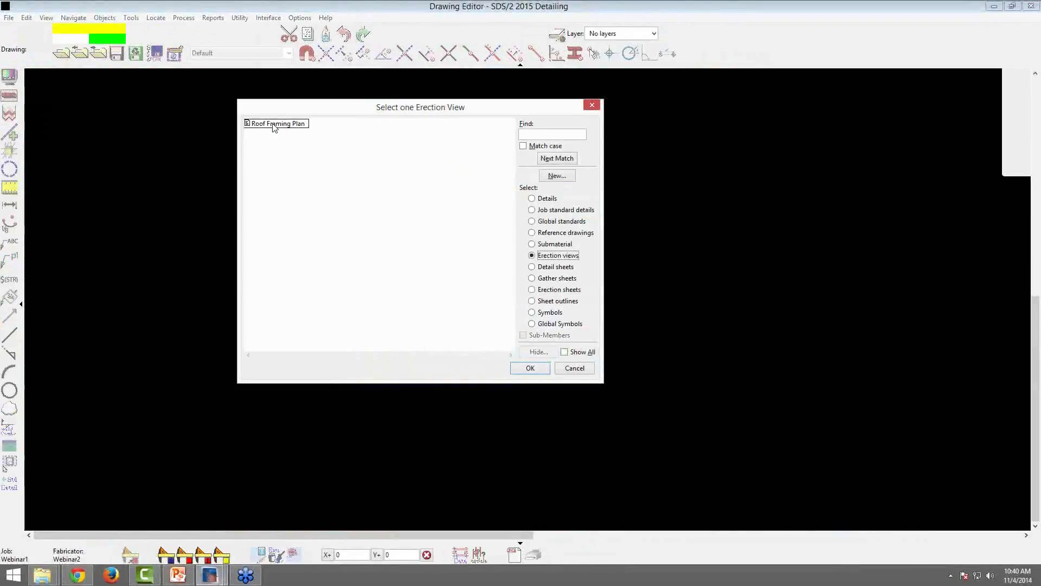
{"action": "double_click", "coordinate": [275, 125]}
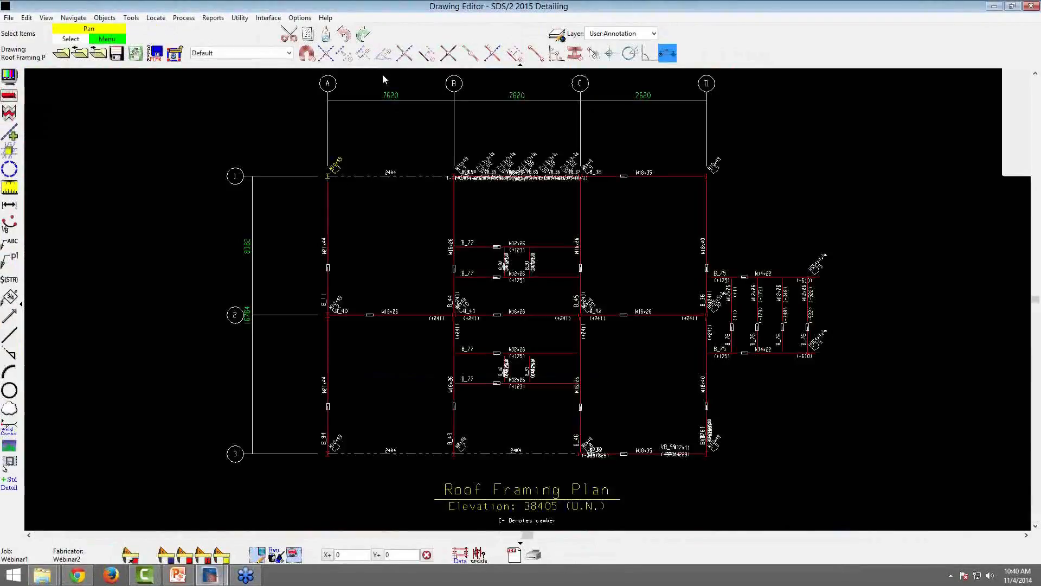
- Examine the grid dimensions, elevations and member labels on the Roof Framing Plan, and close the Drawing Editor
{"action": "scroll", "coordinate": [382, 79], "scroll_direction": "up", "scroll_amount": 2}
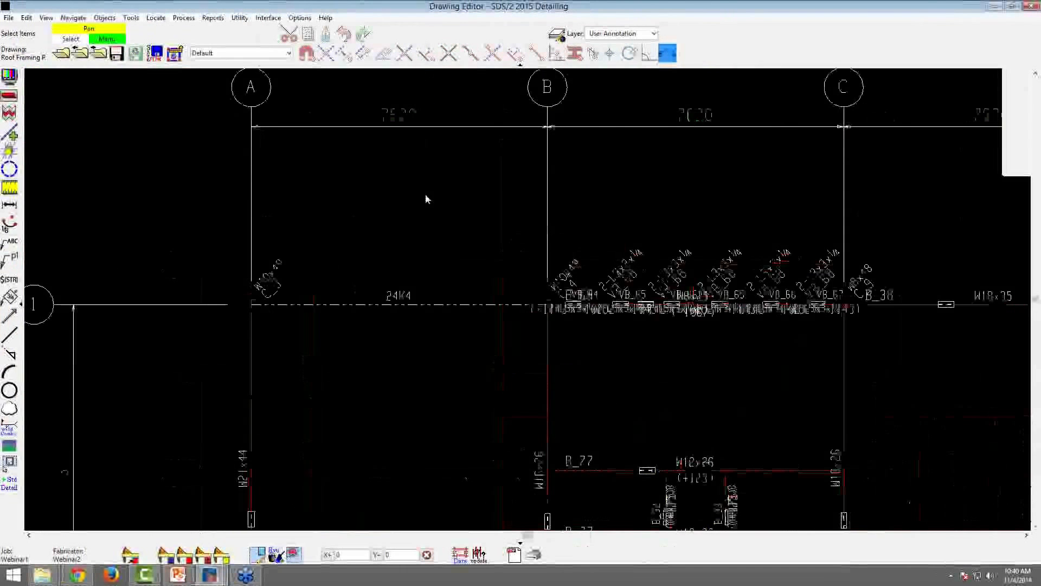
{"action": "scroll", "coordinate": [426, 199], "scroll_direction": "down", "scroll_amount": 3}
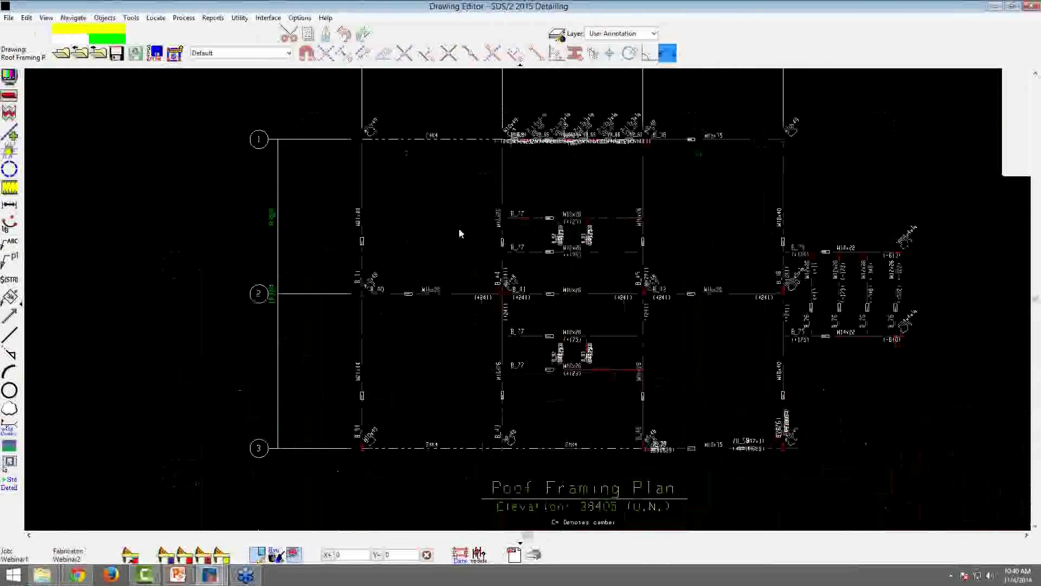
{"action": "scroll", "coordinate": [460, 233], "scroll_direction": "up", "scroll_amount": 3}
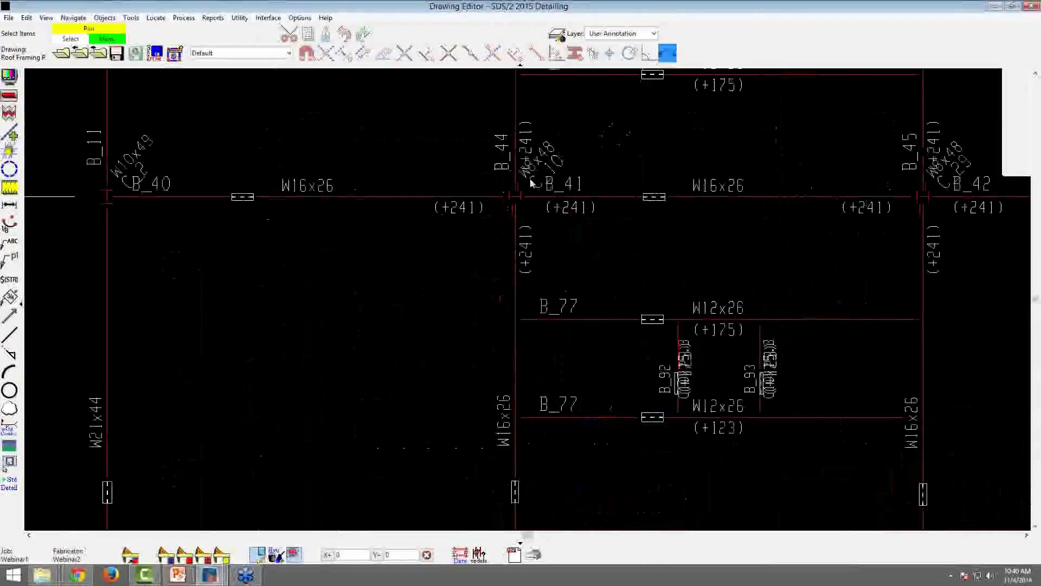
{"action": "left_click", "coordinate": [1031, 6]}
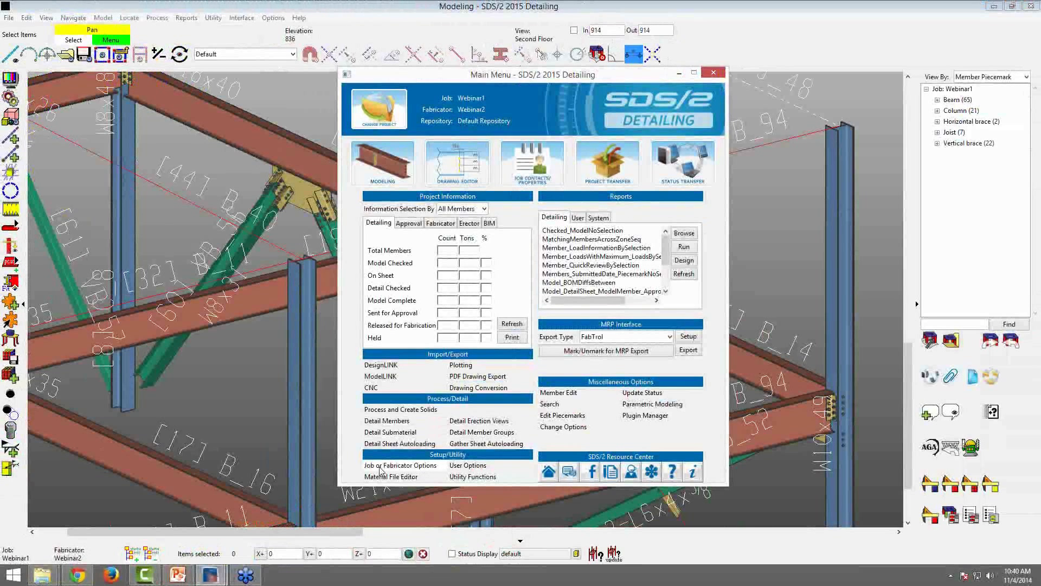
- Change the current fabricator to Webinar1 (Master) in the job or fabricator options, and return to Modeling
{"action": "left_click", "coordinate": [380, 468]}
{"action": "left_click", "coordinate": [319, 61]}
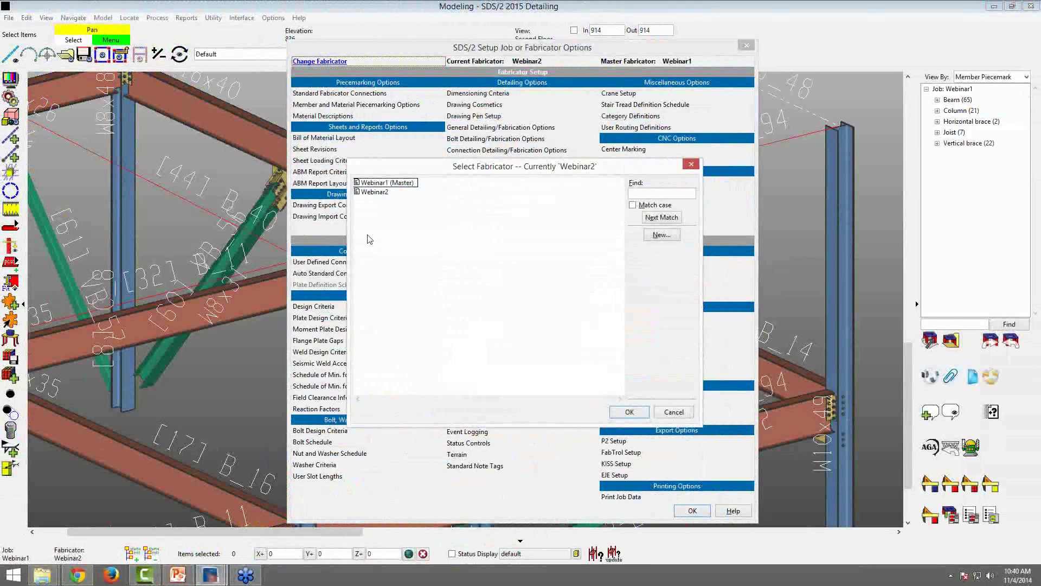
{"action": "left_click", "coordinate": [384, 185]}
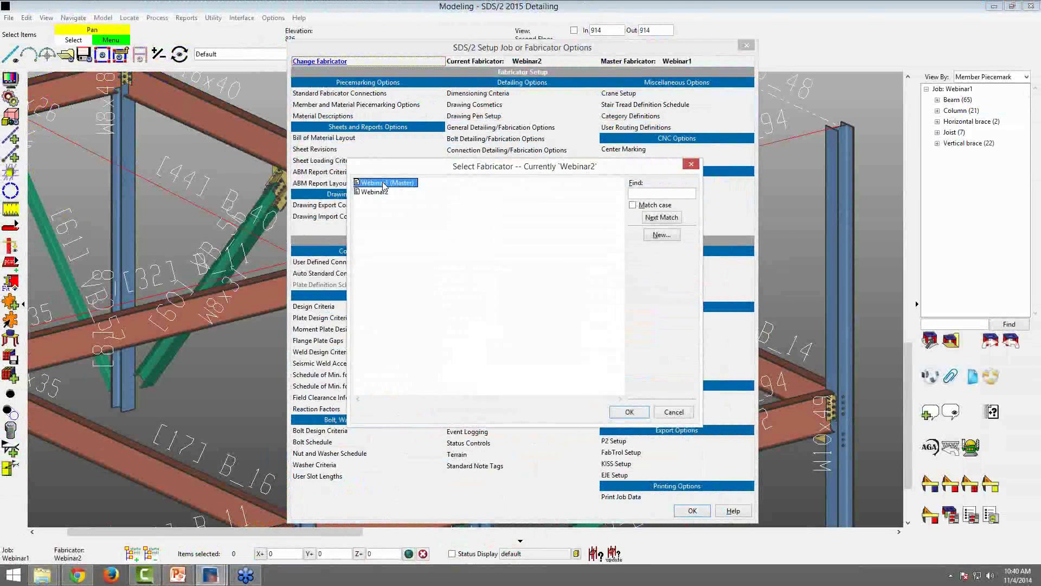
{"action": "left_click", "coordinate": [630, 413]}
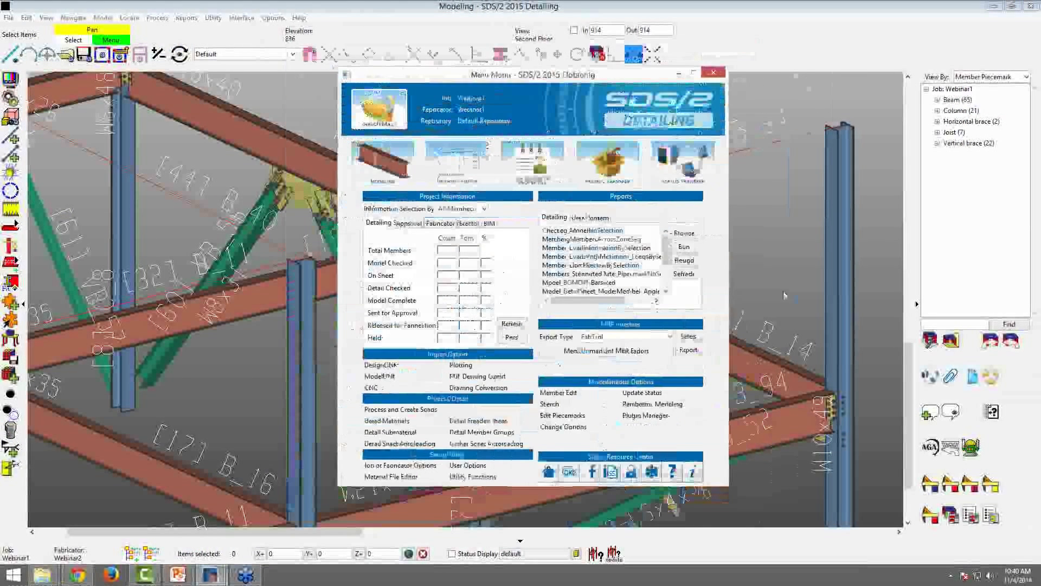
{"action": "left_click", "coordinate": [783, 296]}
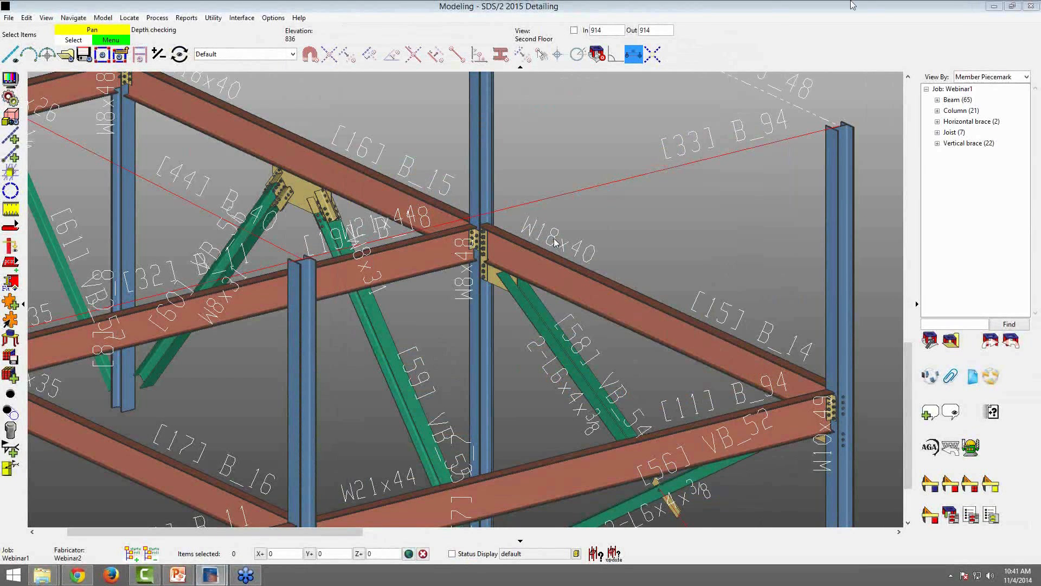
- Close Modeling and reopen it on the Second Floor erection view
{"action": "left_click", "coordinate": [1028, 6]}
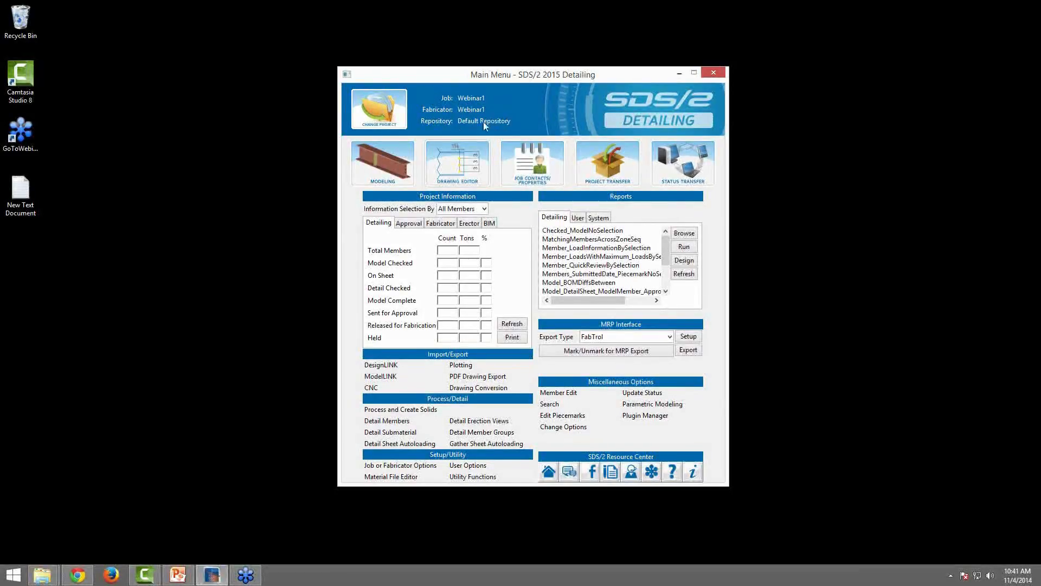
{"action": "left_click", "coordinate": [395, 168]}
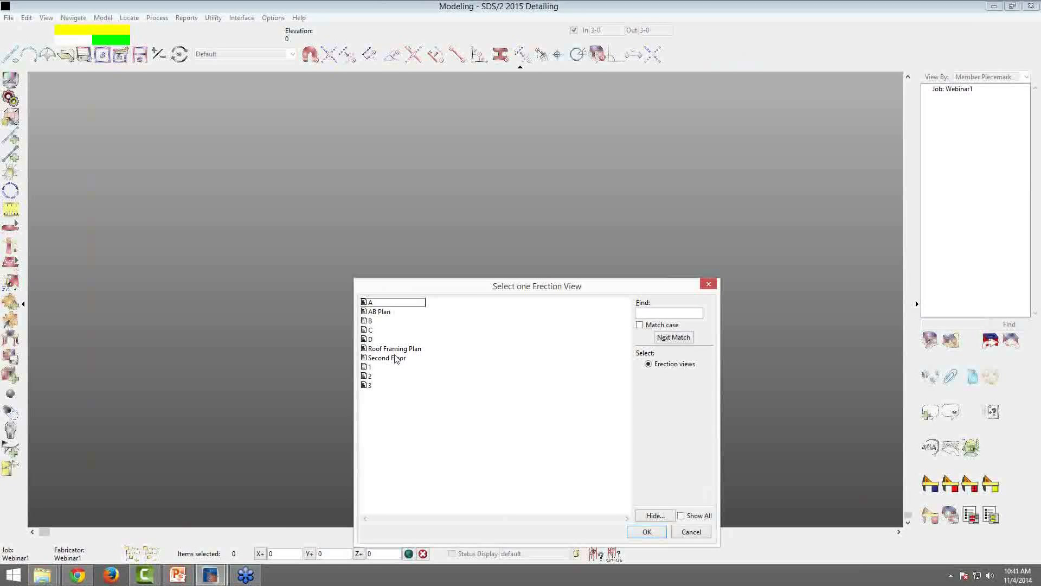
{"action": "double_click", "coordinate": [395, 358]}
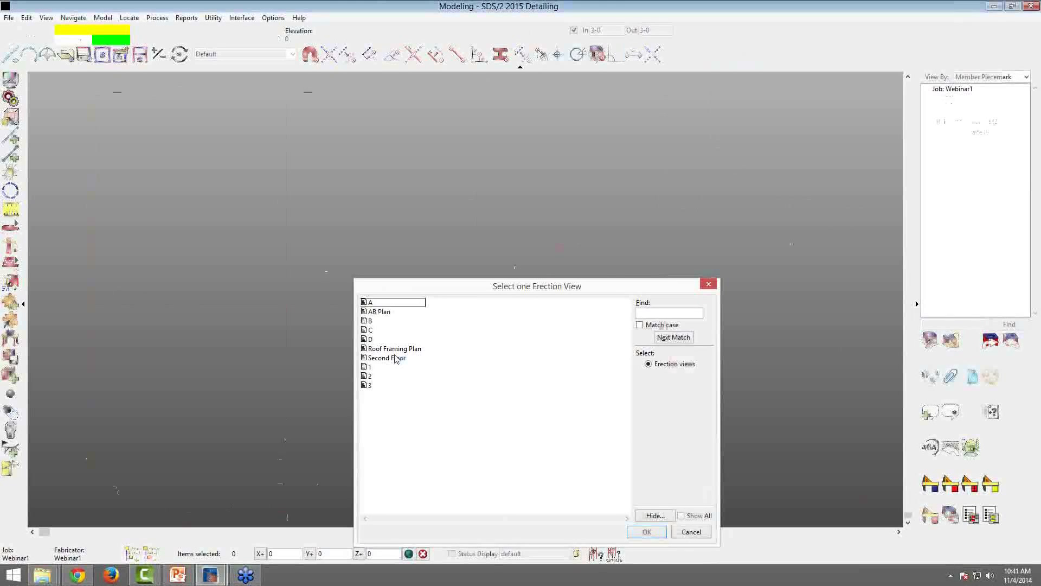
- Turn the Second Floor frame into a 3D view with solid members, focused on the joint of beams B_14, B_15 and B_18
{"action": "middle_click_drag", "start_coordinate": [279, 520], "coordinate": [732, 207]}
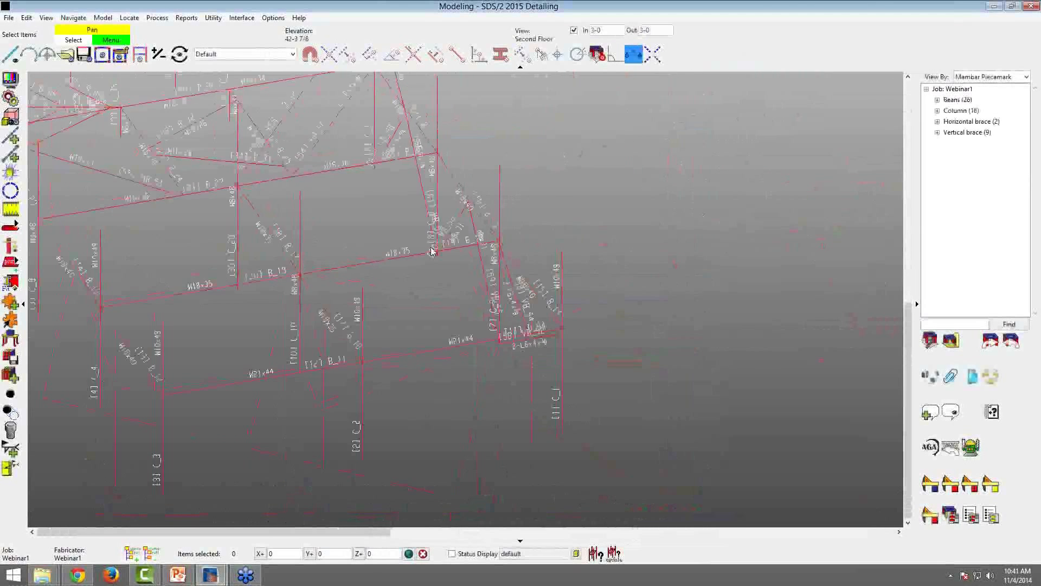
{"action": "scroll", "coordinate": [492, 253], "scroll_direction": "up", "scroll_amount": 3}
{"action": "key", "text": "ctrl+3"}
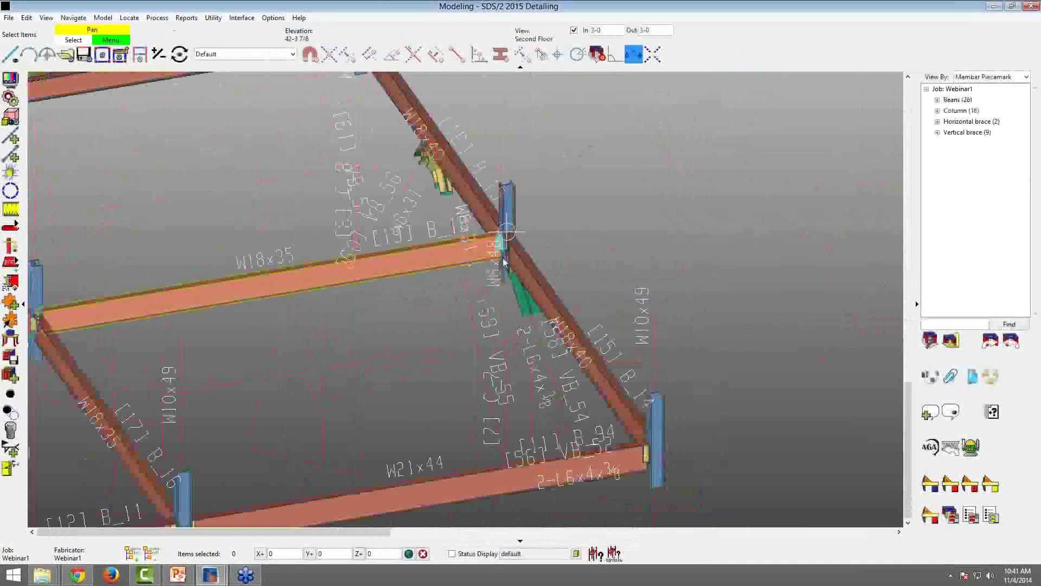
{"action": "scroll", "coordinate": [499, 266], "scroll_direction": "up", "scroll_amount": 5}
{"action": "middle_click_drag", "start_coordinate": [497, 270], "coordinate": [554, 261], "text": "shift"}
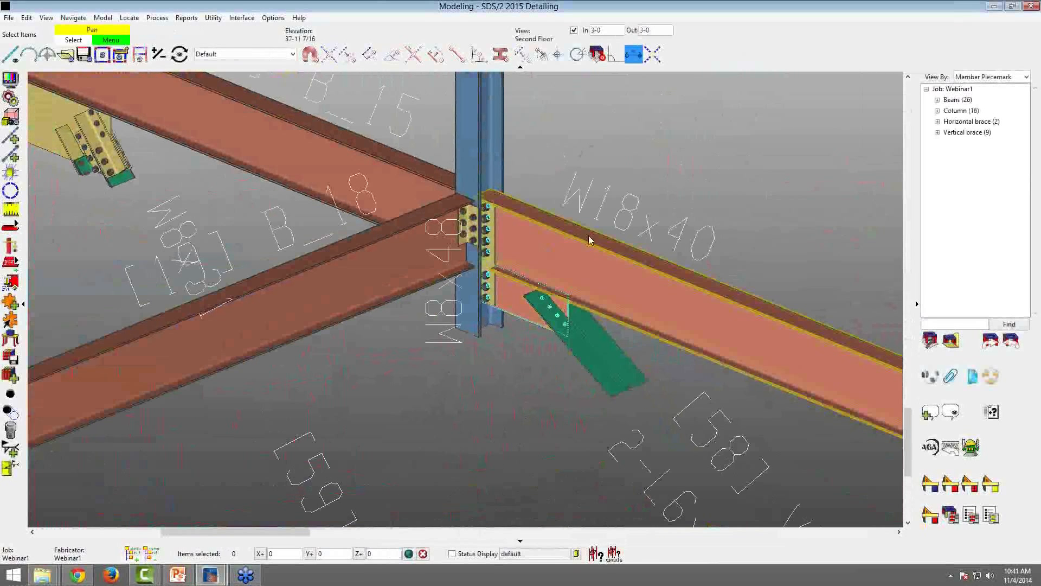
{"action": "key", "text": "ctrl+a"}
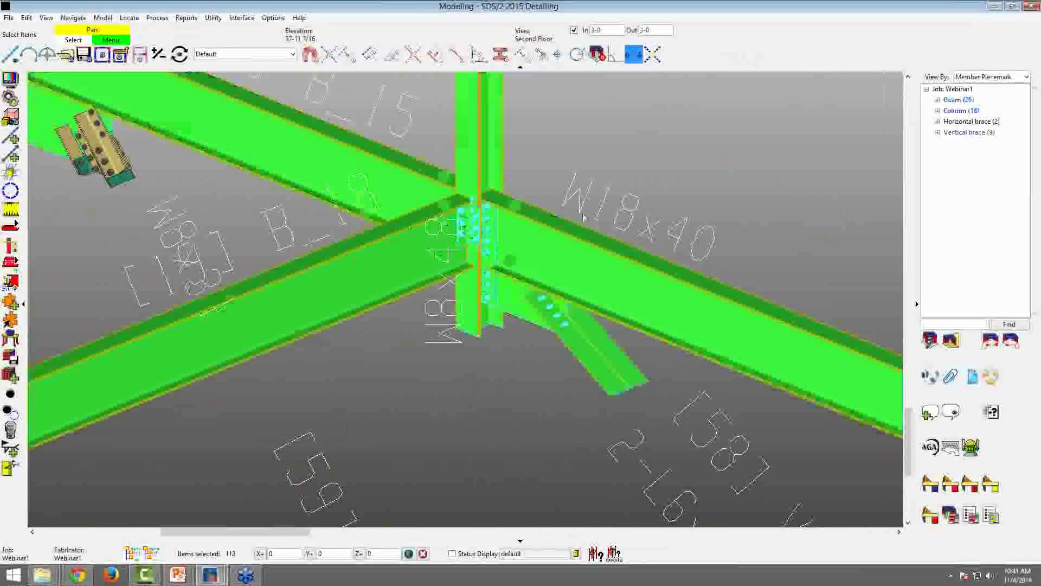
{"action": "right_click", "coordinate": [682, 140]}
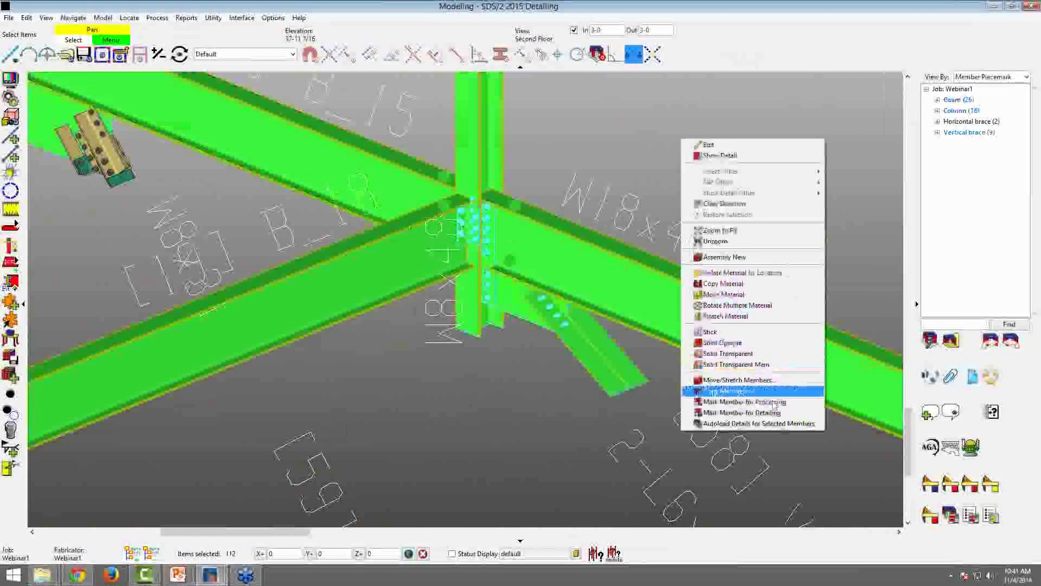
{"action": "left_click", "coordinate": [759, 331]}
{"action": "left_click", "coordinate": [767, 181]}
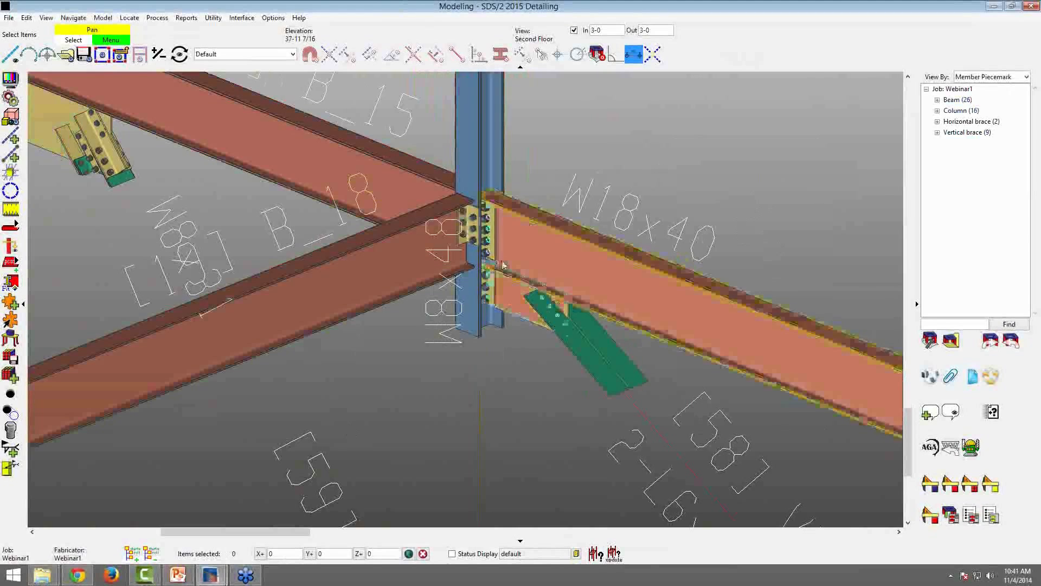
- Examine the bolted beam and brace VB_54 connections at the column, and the surrounding floor framing
{"action": "scroll", "coordinate": [502, 264], "scroll_direction": "up", "scroll_amount": 2}
{"action": "scroll", "coordinate": [504, 265], "scroll_direction": "down", "scroll_amount": 3}
{"action": "scroll", "coordinate": [516, 264], "scroll_direction": "up", "scroll_amount": 2}
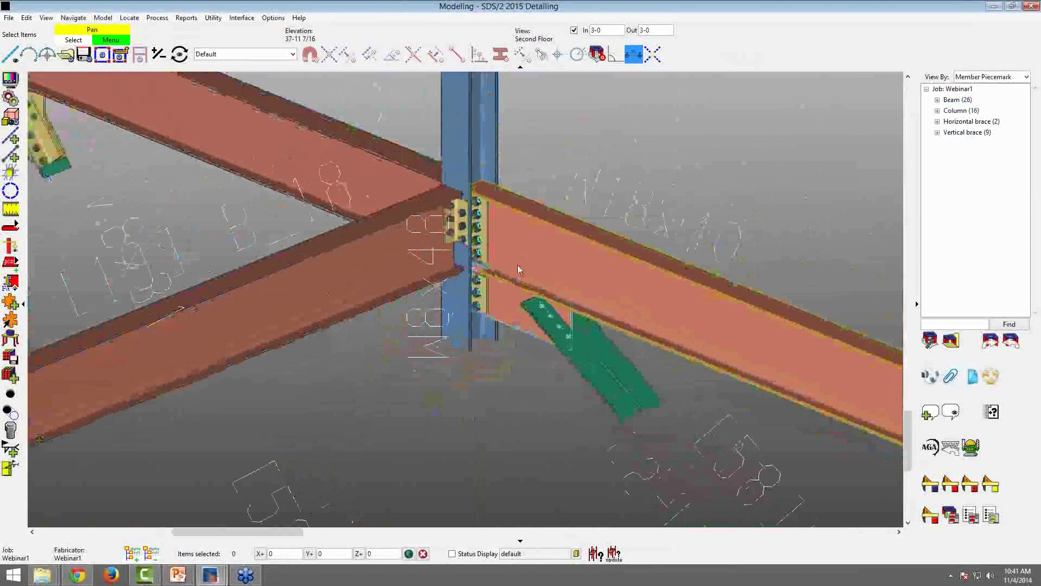
{"action": "scroll", "coordinate": [518, 265], "scroll_direction": "down", "scroll_amount": 5}
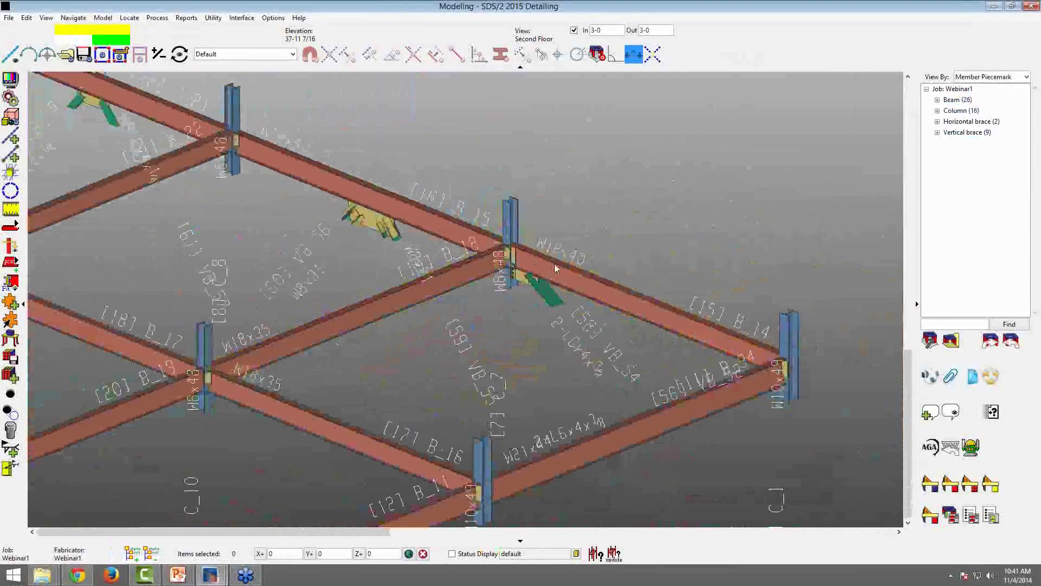
{"action": "middle_click_drag", "start_coordinate": [508, 268], "coordinate": [555, 268]}
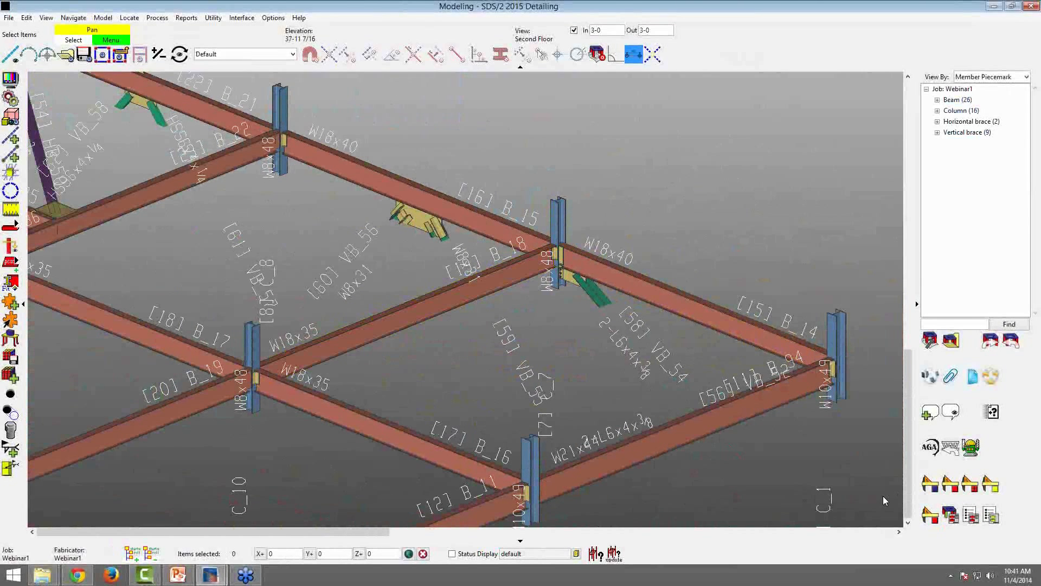
- Detail only the members B_11 and B_12, toggling the option to detail using templates
{"action": "left_click", "coordinate": [951, 482]}
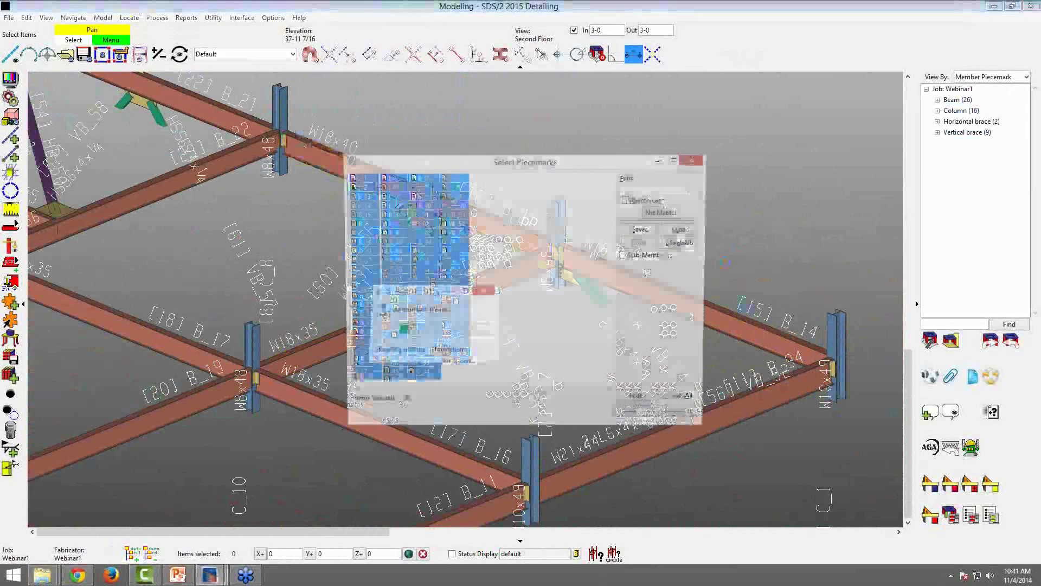
{"action": "left_click", "coordinate": [641, 242]}
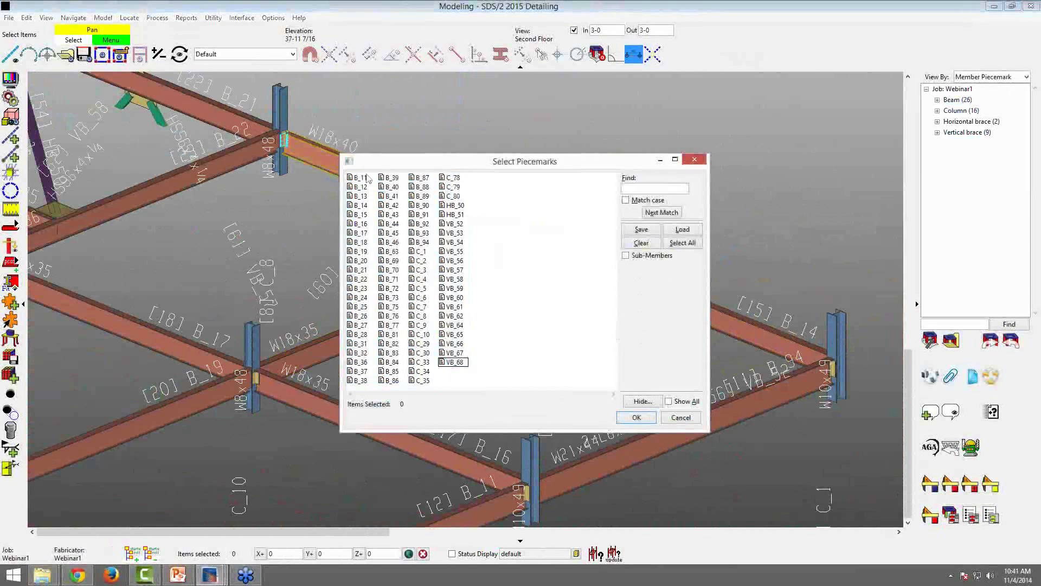
{"action": "left_click_drag", "start_coordinate": [366, 178], "coordinate": [369, 188]}
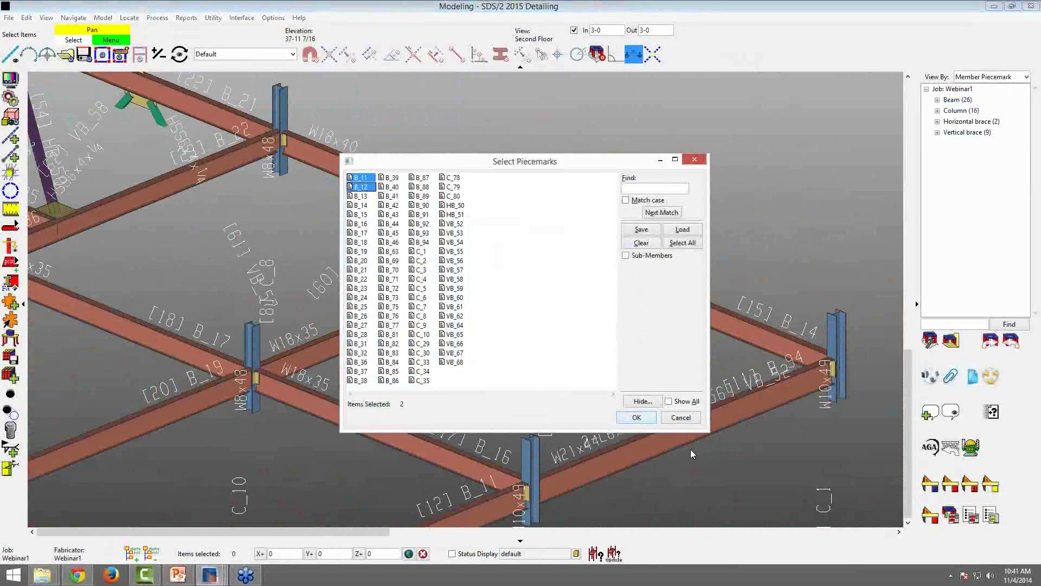
{"action": "left_click", "coordinate": [632, 417]}
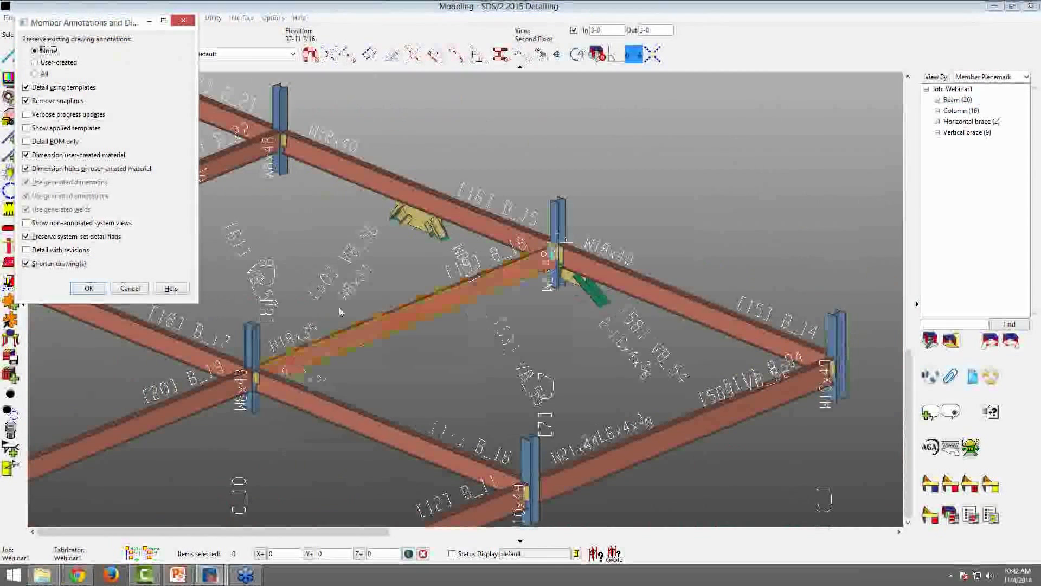
{"action": "left_click", "coordinate": [46, 89]}
{"action": "left_click", "coordinate": [99, 292]}
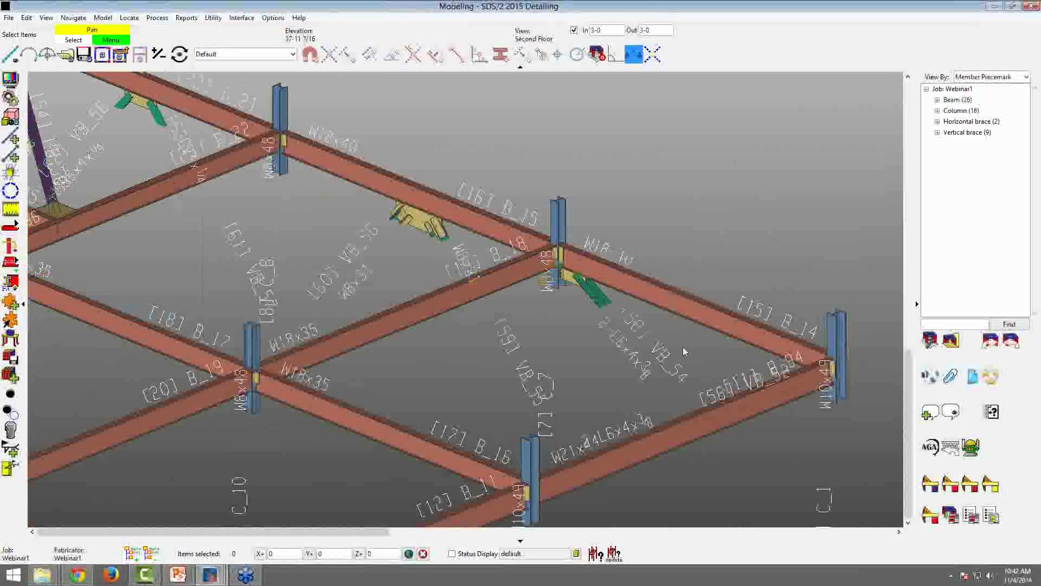
- Open the detail drawing of beam B_11 in the Drawing Editor
{"action": "scroll", "coordinate": [552, 299], "scroll_direction": "down", "scroll_amount": 1}
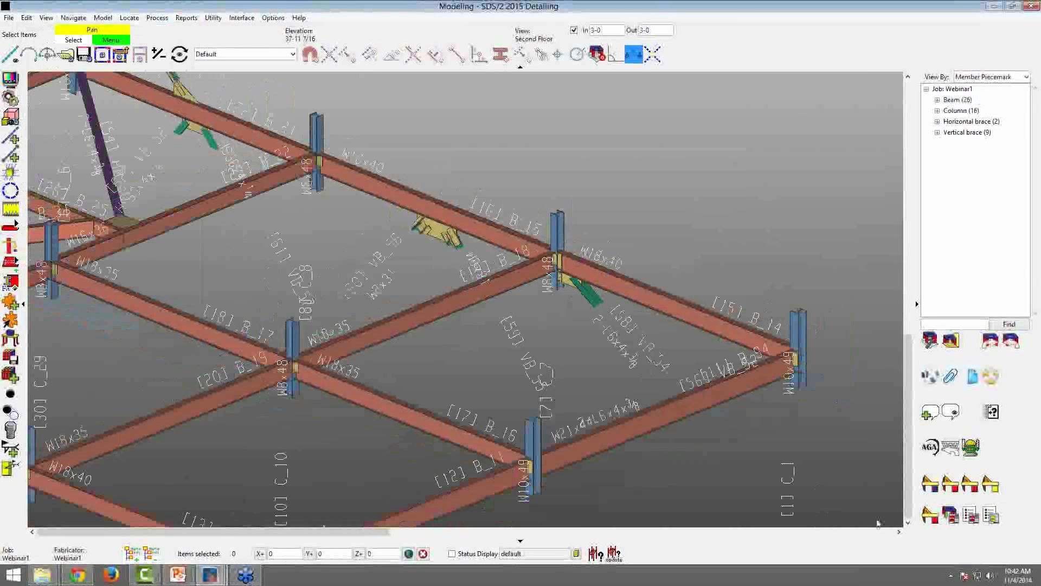
{"action": "left_click", "coordinate": [210, 576]}
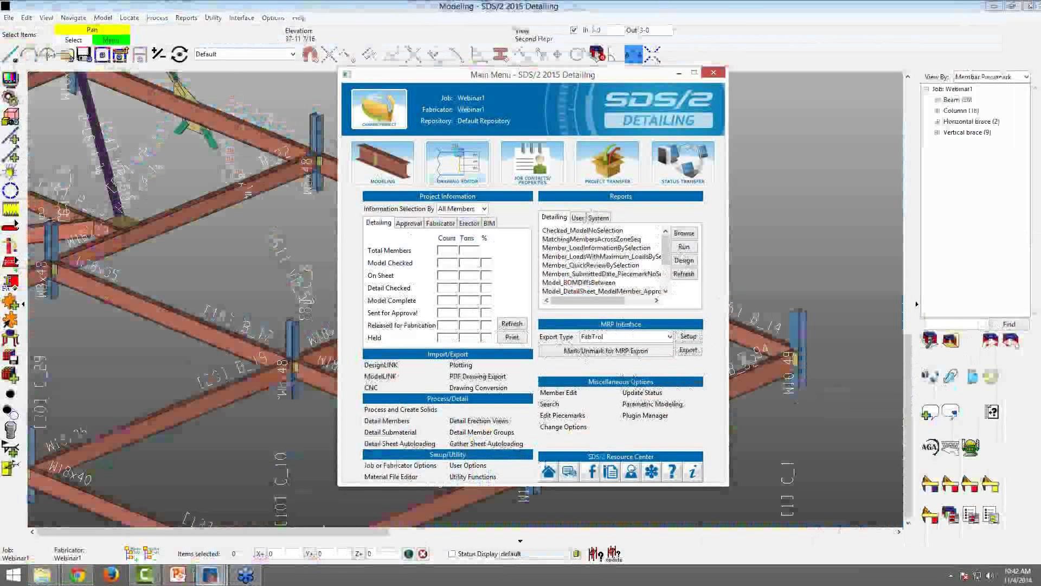
{"action": "left_click", "coordinate": [461, 158]}
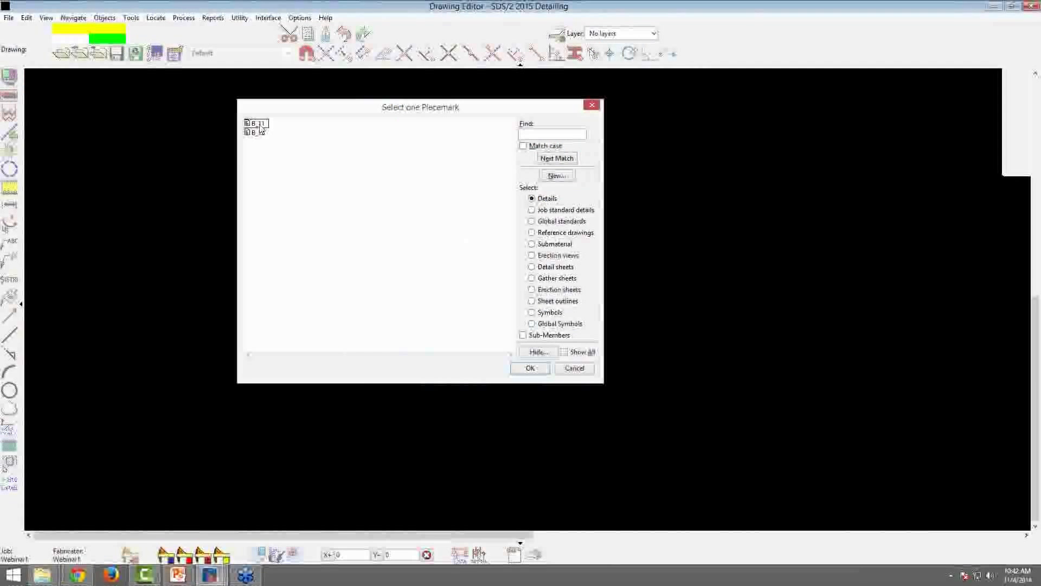
{"action": "double_click", "coordinate": [258, 124]}
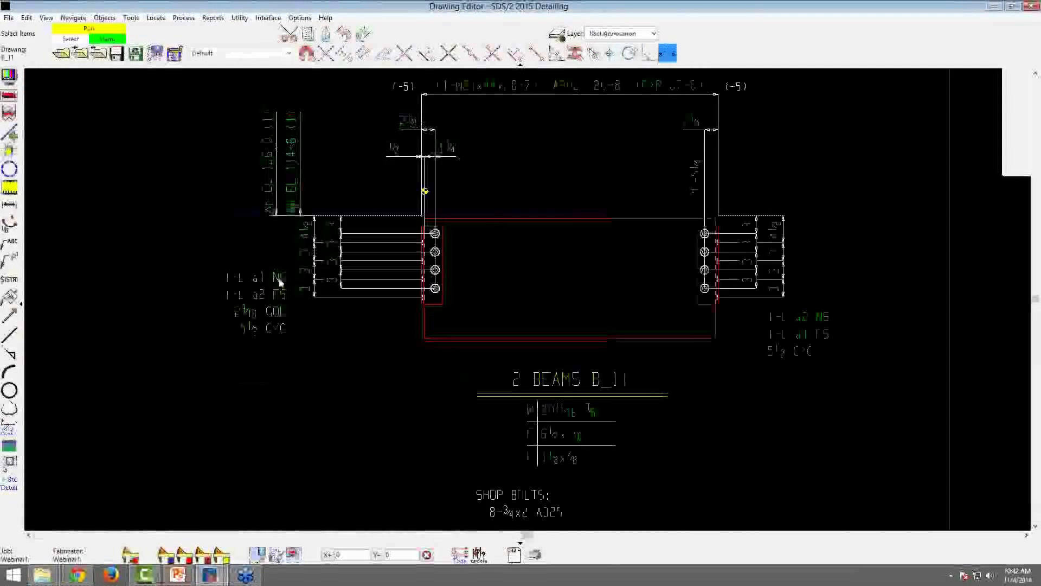
{"action": "mouse_move", "coordinate": [624, 310]}
{"action": "middle_mouse_down"}
{"action": "mouse_move", "coordinate": [597, 332]}
{"action": "mouse_move", "coordinate": [604, 372]}
{"action": "middle_mouse_up"}
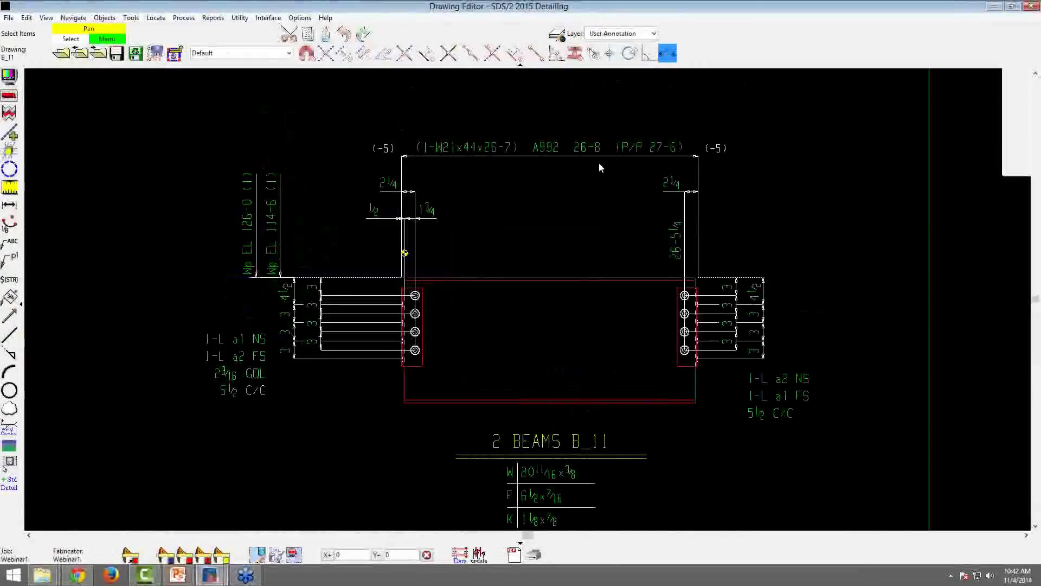
- View the Roof Framing Plan erection view and return to the B_11 beam detail
{"action": "left_click", "coordinate": [63, 54]}
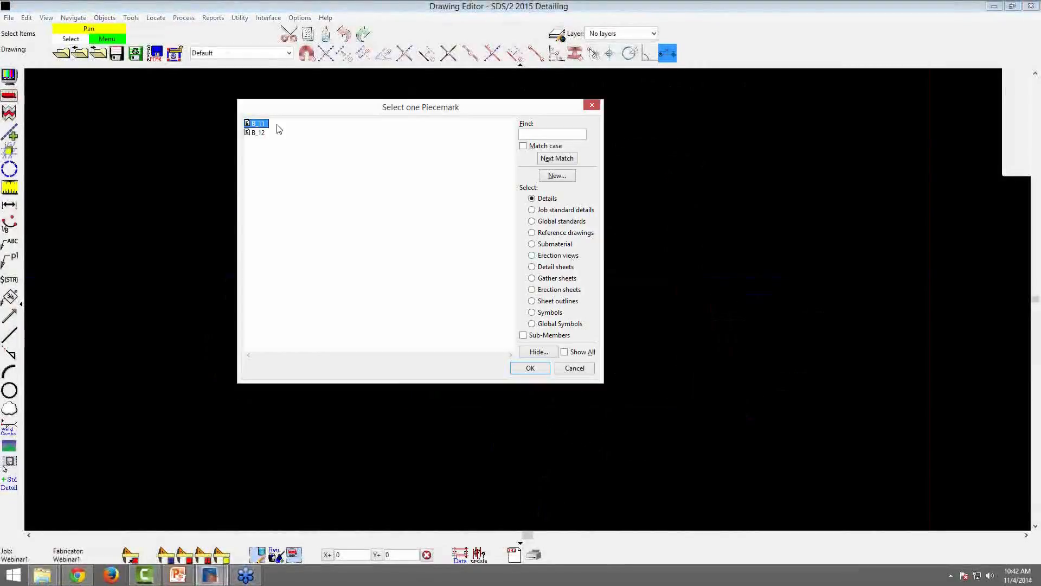
{"action": "double_click", "coordinate": [279, 125]}
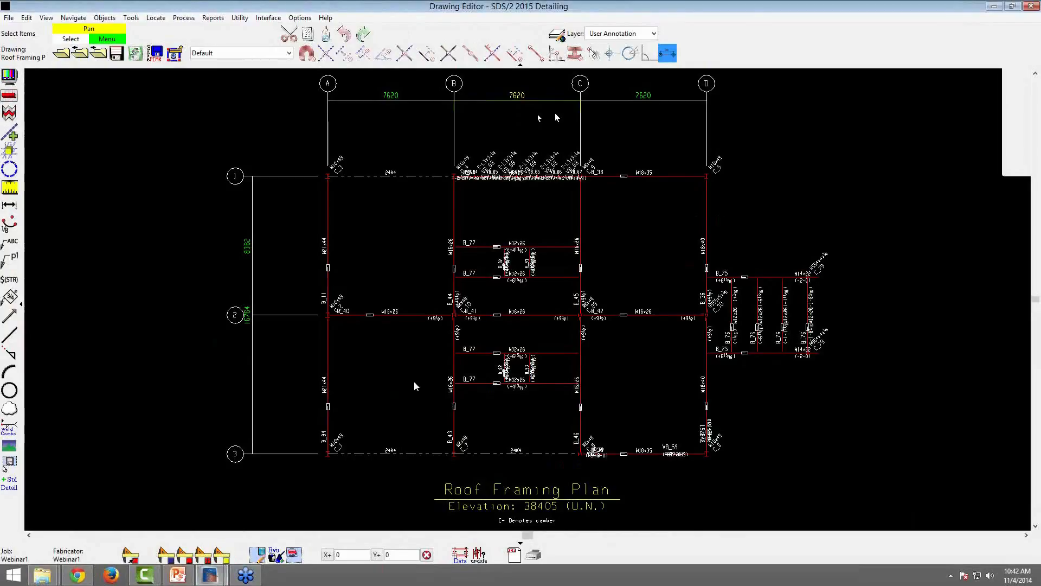
{"action": "left_click", "coordinate": [61, 53]}
{"action": "left_click", "coordinate": [663, 379]}
{"action": "double_click", "coordinate": [375, 303]}
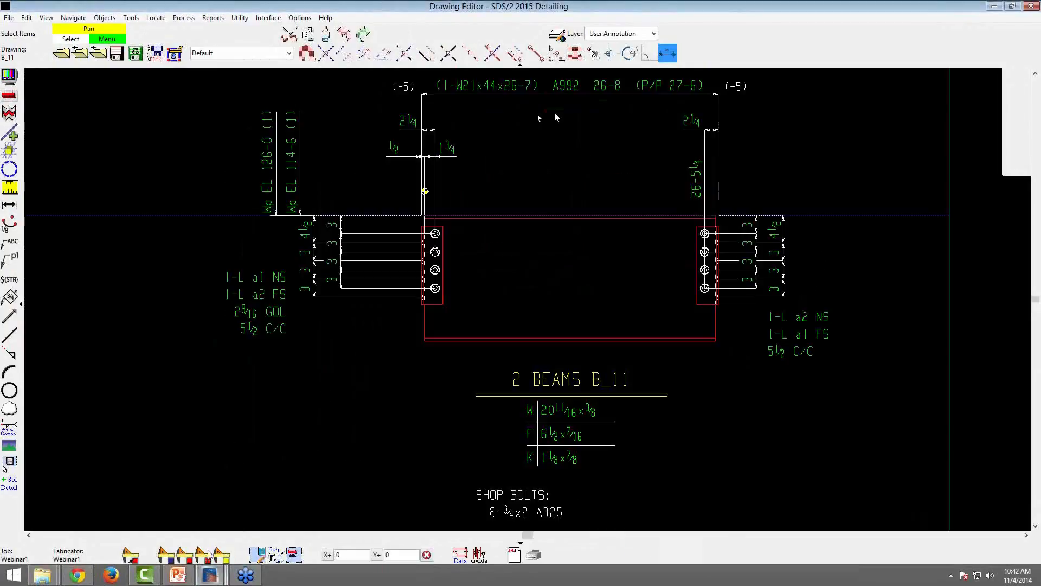
- Detail only the Roof Framing Plan erection view, with the removal of drawing annotations set to All
{"action": "left_click", "coordinate": [166, 552]}
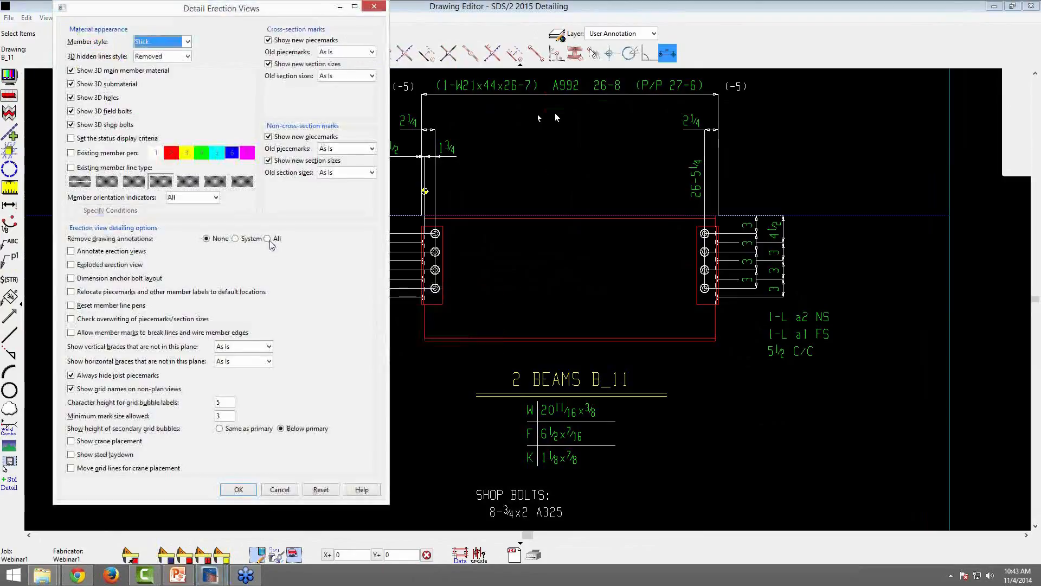
{"action": "left_click", "coordinate": [81, 251]}
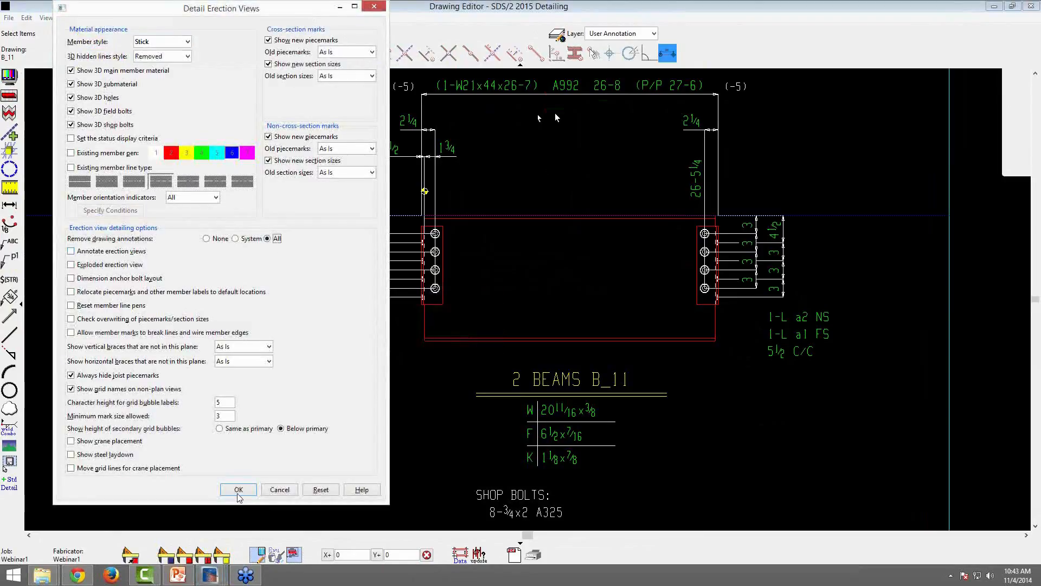
{"action": "key", "text": "Return"}
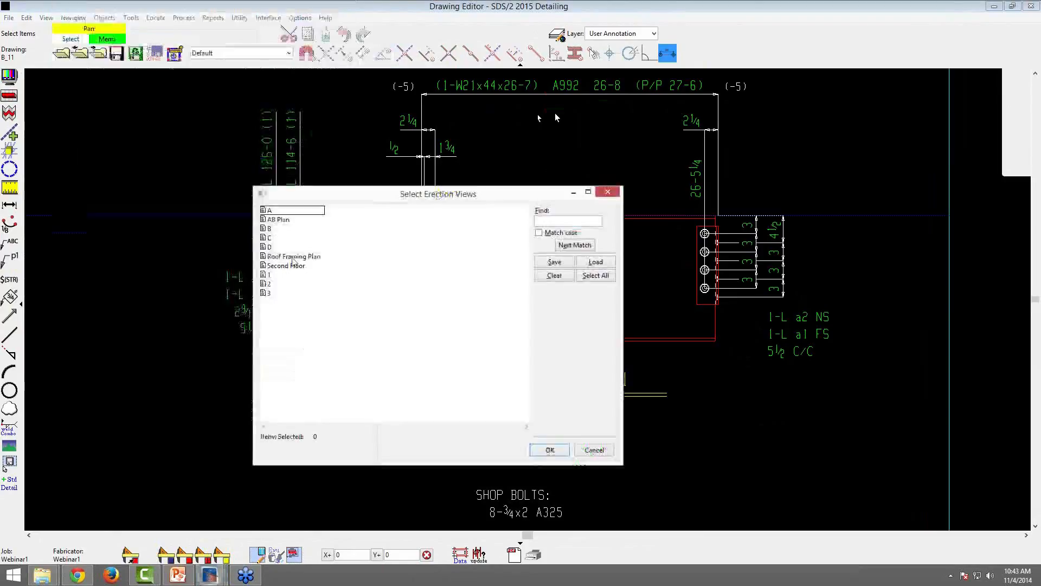
{"action": "key", "text": "r"}
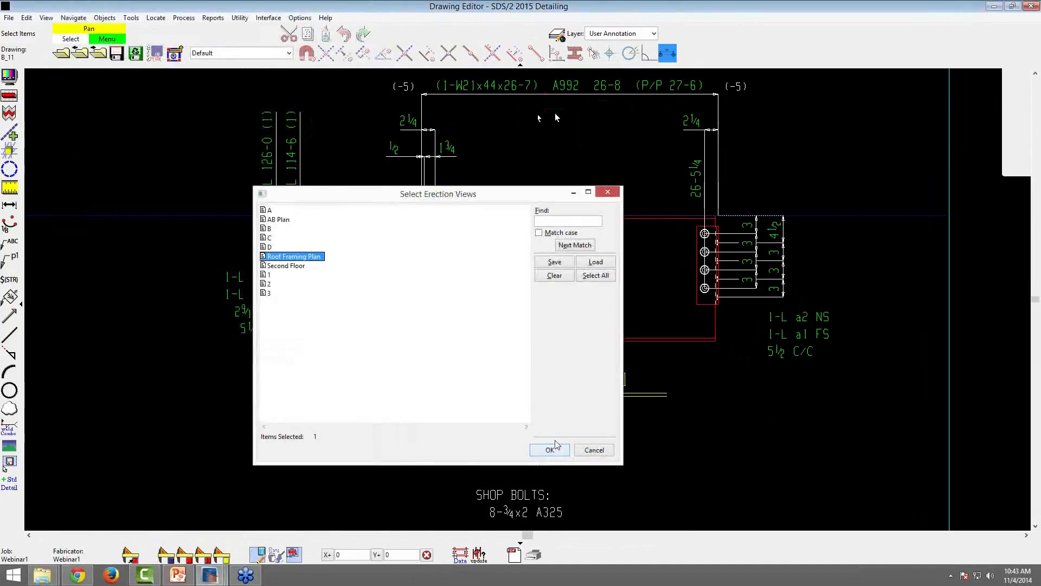
{"action": "left_click", "coordinate": [549, 449]}
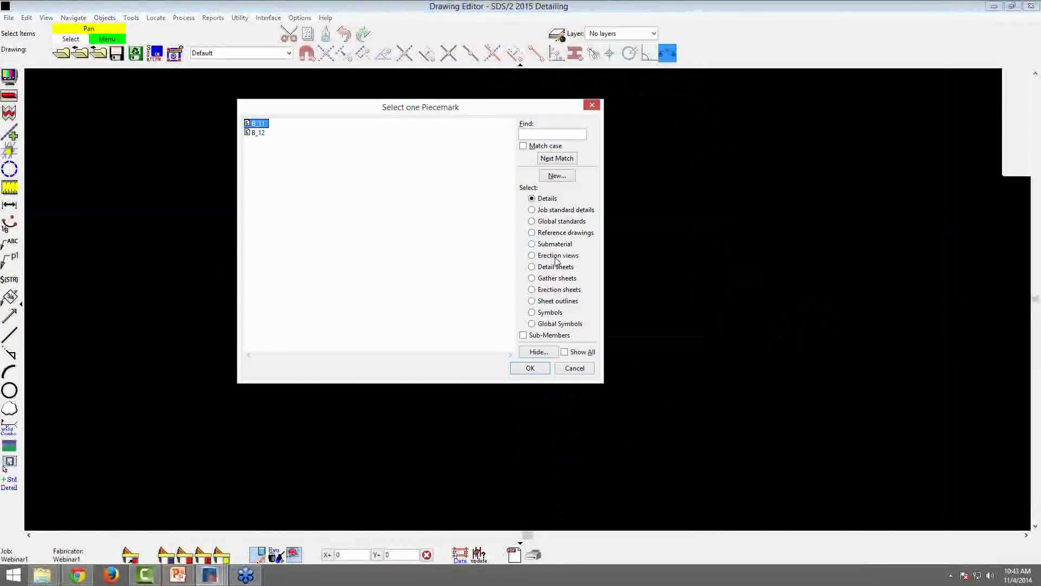
- Open the Roof Framing Plan erection view and examine its grid dimensions, member marks and elevation
{"action": "left_click", "coordinate": [555, 256]}
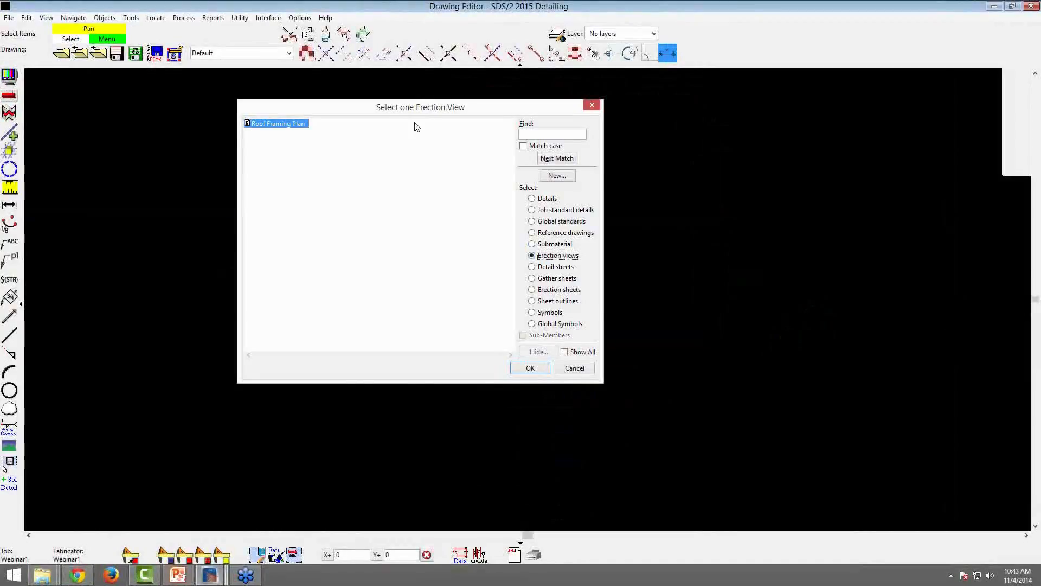
{"action": "key", "text": "Return"}
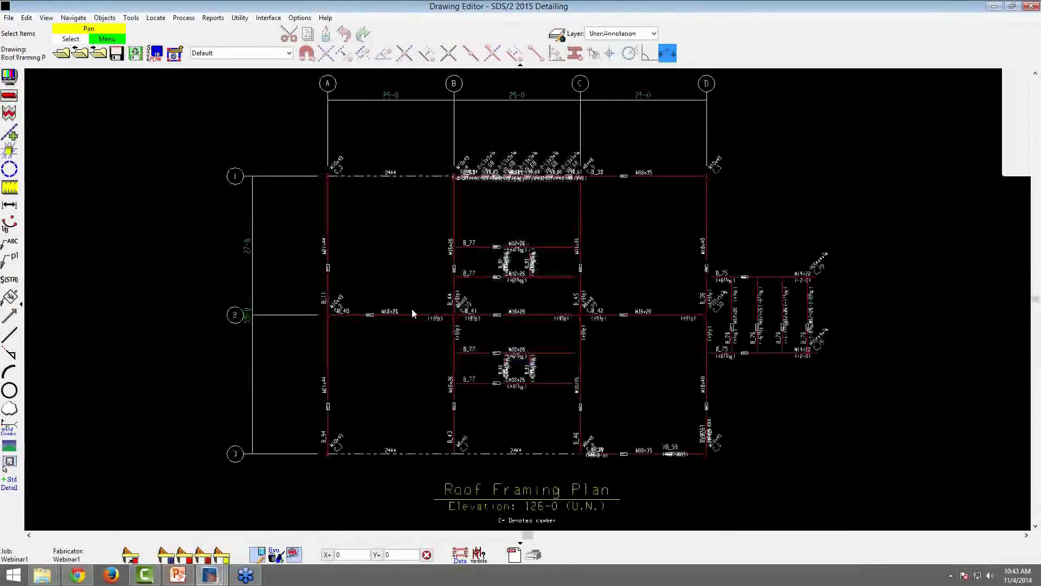
{"action": "scroll", "coordinate": [389, 99], "scroll_direction": "up", "scroll_amount": 5}
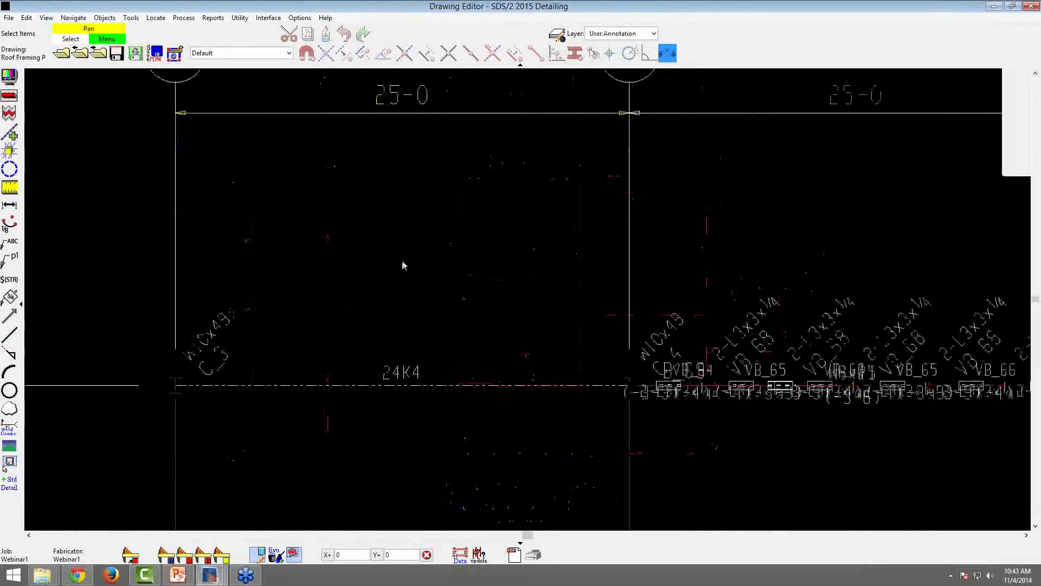
{"action": "scroll", "coordinate": [419, 253], "scroll_direction": "down", "scroll_amount": 4}
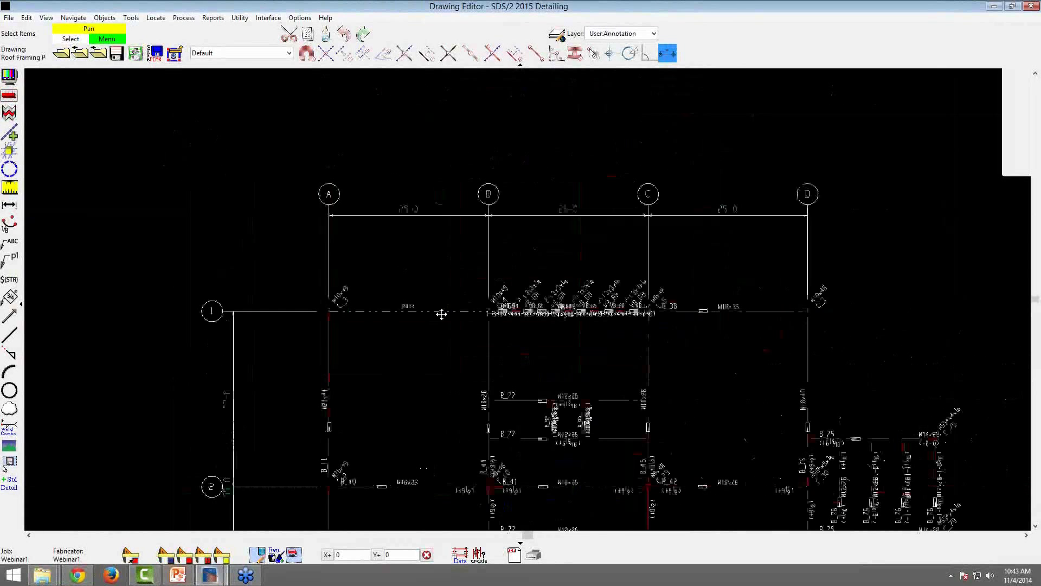
{"action": "middle_click_drag", "start_coordinate": [471, 434], "coordinate": [458, 288]}
{"action": "scroll", "coordinate": [456, 289], "scroll_direction": "up", "scroll_amount": 5}
{"action": "scroll", "coordinate": [457, 288], "scroll_direction": "down", "scroll_amount": 5}
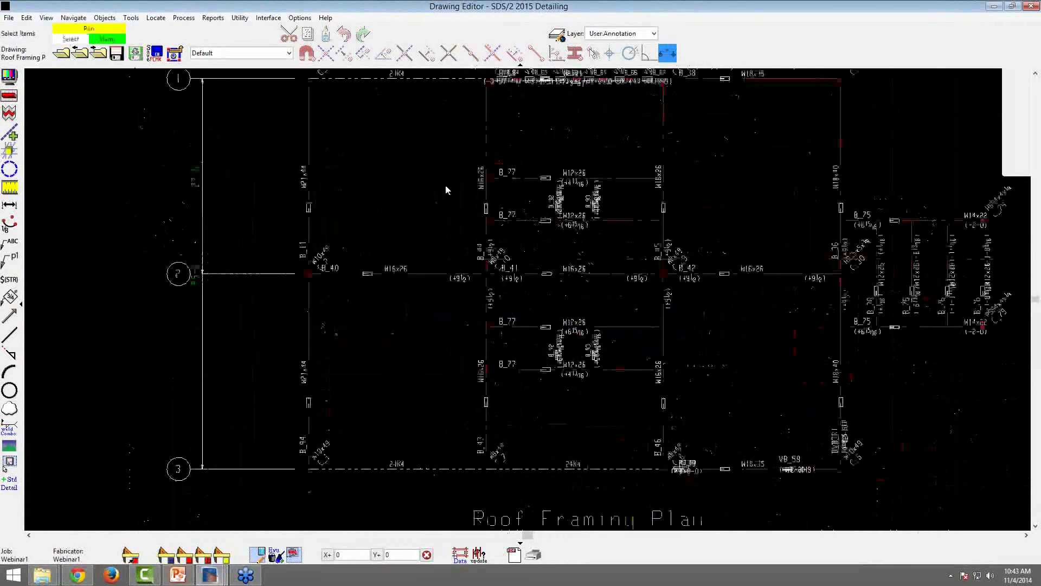
{"action": "scroll", "coordinate": [402, 239], "scroll_direction": "down", "scroll_amount": 2}
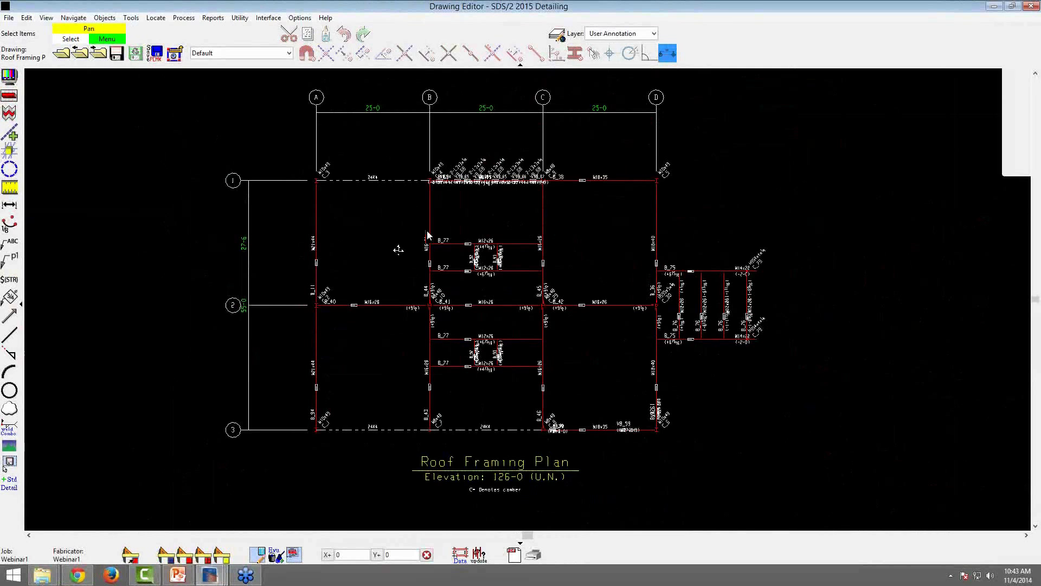
- Reopen the detail drawing of beam B_11
{"action": "left_click", "coordinate": [63, 56]}
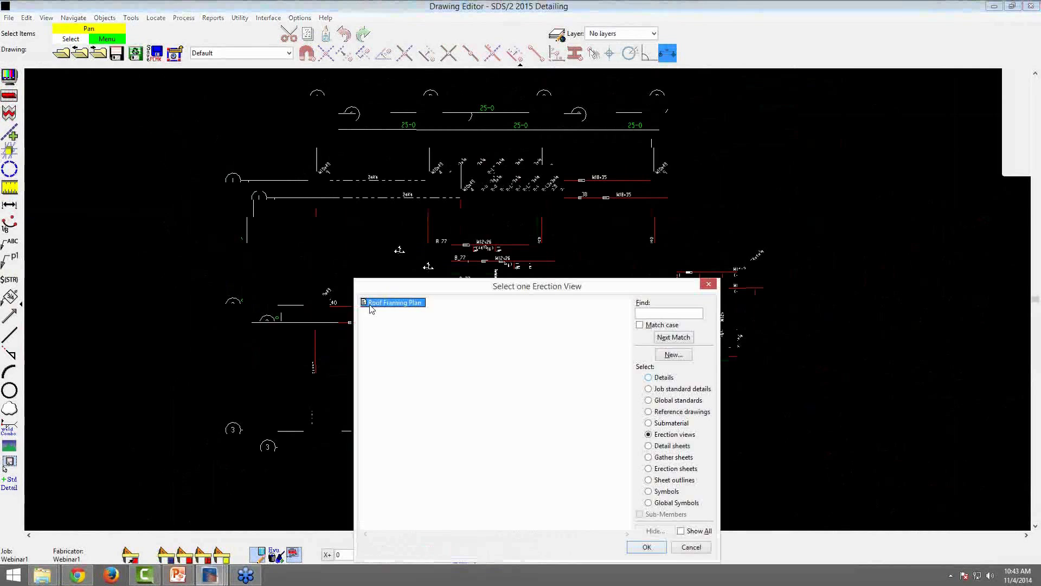
{"action": "double_click", "coordinate": [371, 305]}
{"action": "key", "text": "Return"}
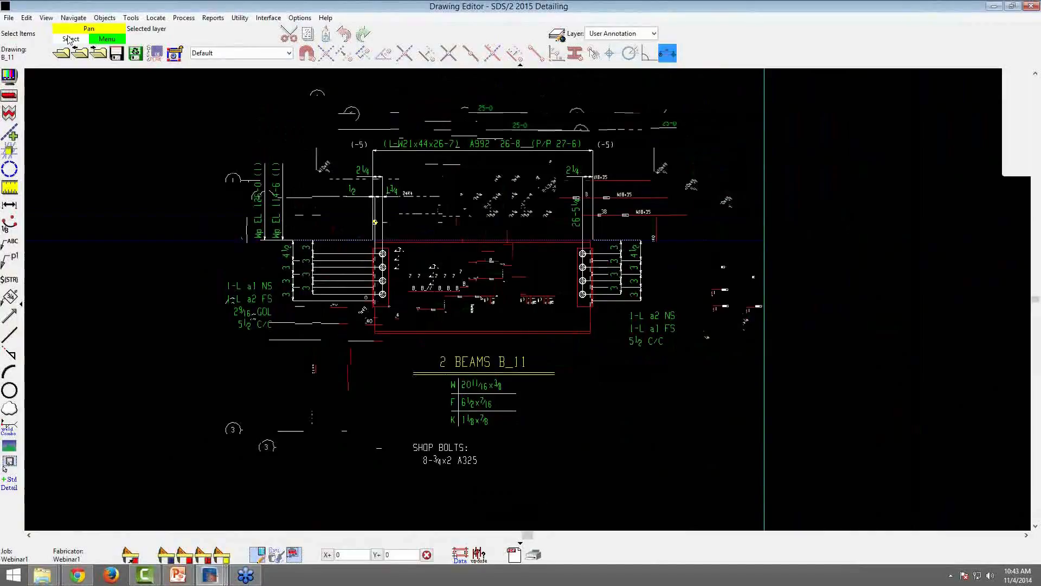
- Place the bill of material beside the beam detail on the B_11 drawing and accept it
{"action": "left_click", "coordinate": [104, 20]}
{"action": "mouse_move", "coordinate": [157, 71]}
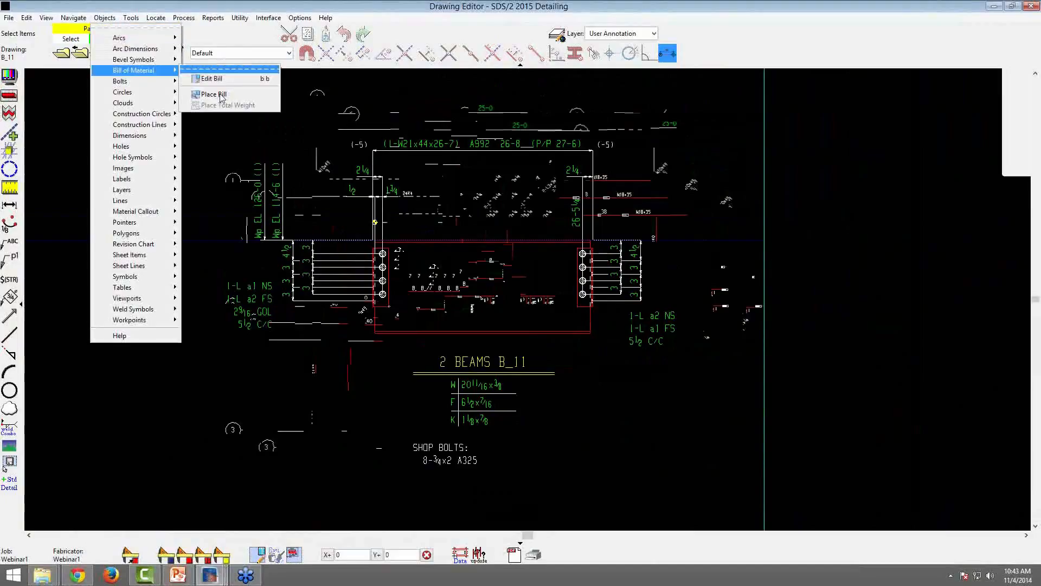
{"action": "left_click", "coordinate": [220, 95]}
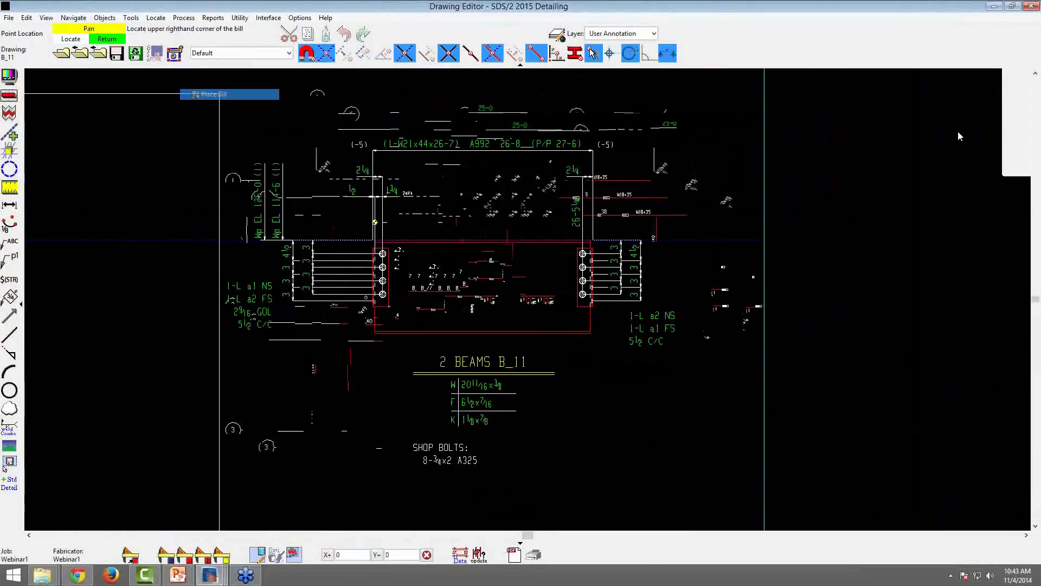
{"action": "left_click", "coordinate": [876, 114]}
{"action": "scroll", "coordinate": [348, 146], "scroll_direction": "down", "scroll_amount": 2}
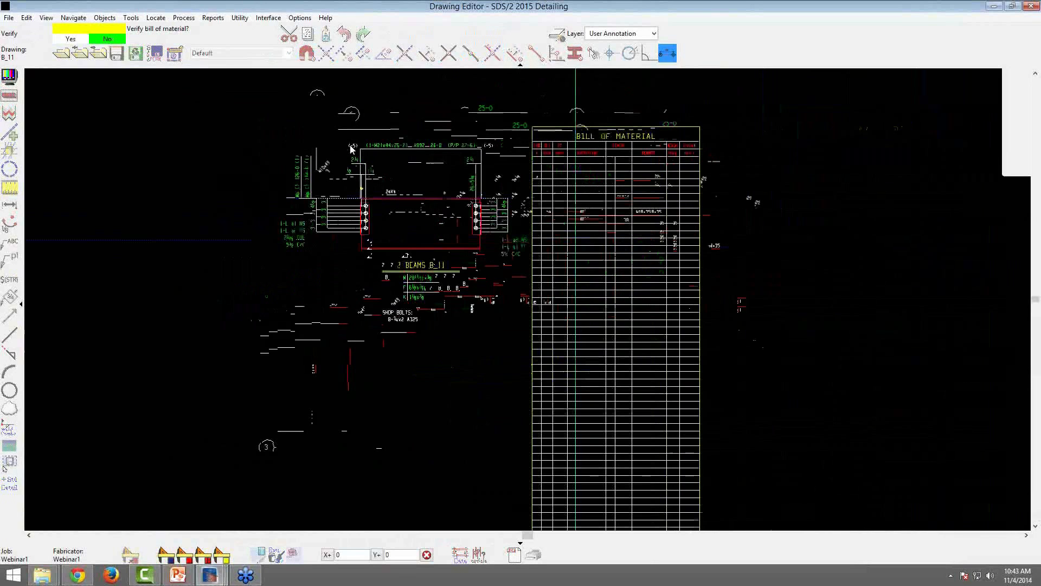
{"action": "scroll", "coordinate": [351, 148], "scroll_direction": "up", "scroll_amount": 1}
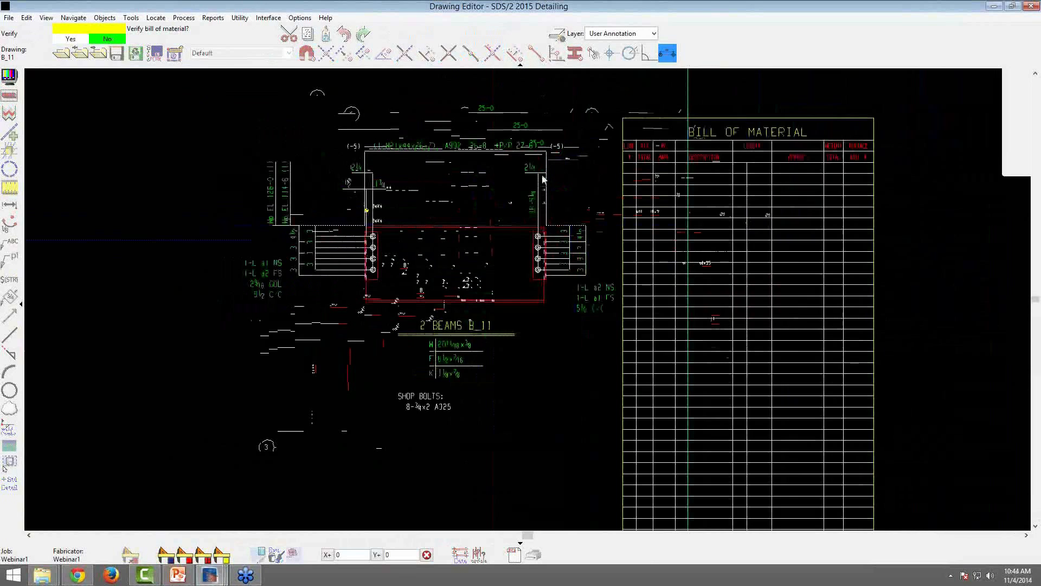
{"action": "scroll", "coordinate": [430, 179], "scroll_direction": "up", "scroll_amount": 1}
{"action": "right_click", "coordinate": [431, 181]}
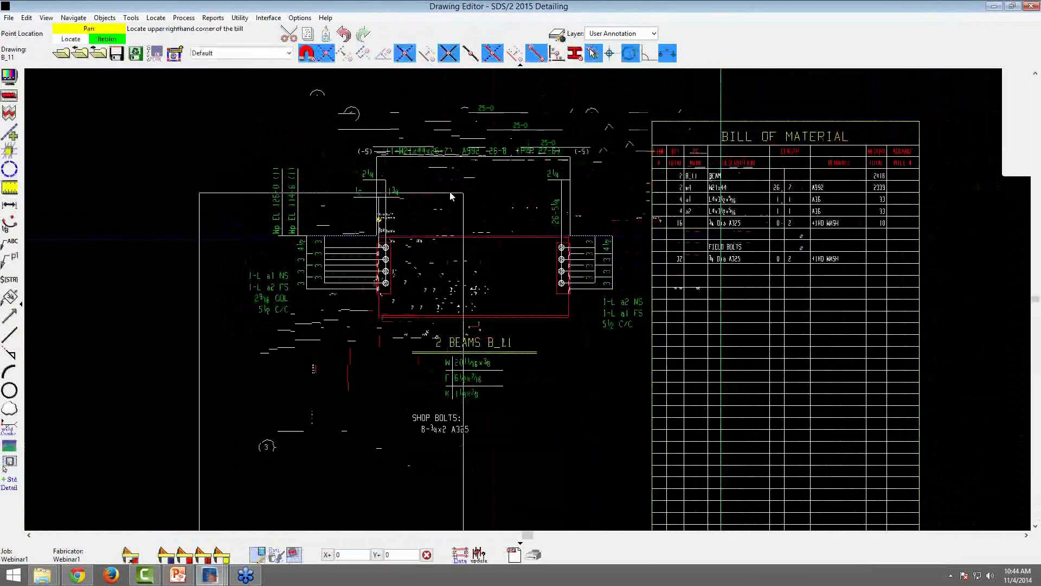
{"action": "left_click", "coordinate": [816, 163]}
- Examine the material rows, lengths and weights in the B_11 bill of material
{"action": "middle_click_drag", "start_coordinate": [757, 205], "coordinate": [542, 201]}
{"action": "mouse_move", "coordinate": [596, 135]}
{"action": "left_mouse_down"}
{"action": "mouse_move", "coordinate": [652, 132]}
{"action": "mouse_move", "coordinate": [676, 109]}
{"action": "left_mouse_up"}
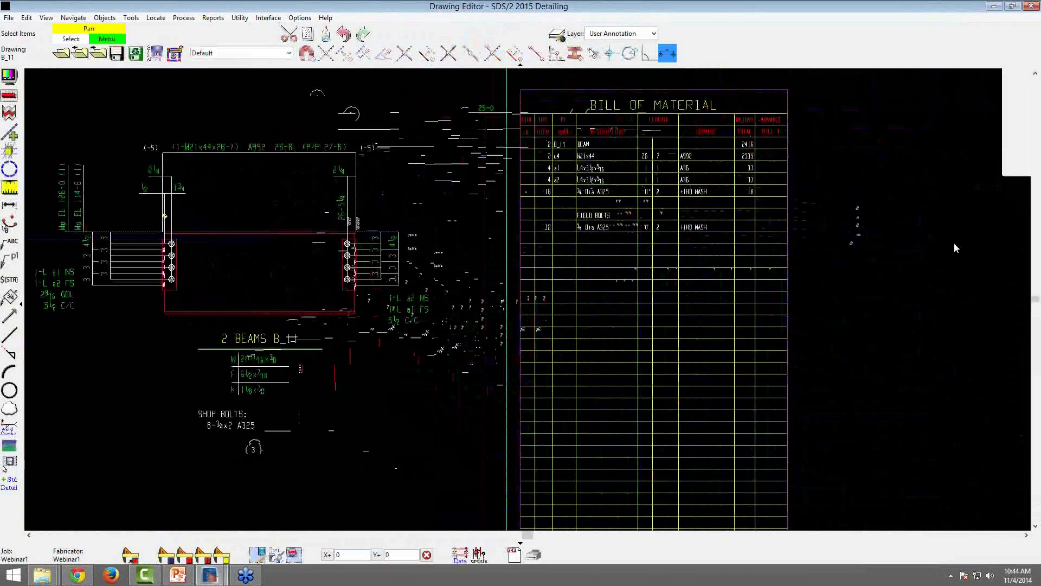
{"action": "left_click", "coordinate": [670, 160]}
{"action": "scroll", "coordinate": [670, 160], "scroll_direction": "up", "scroll_amount": 2}
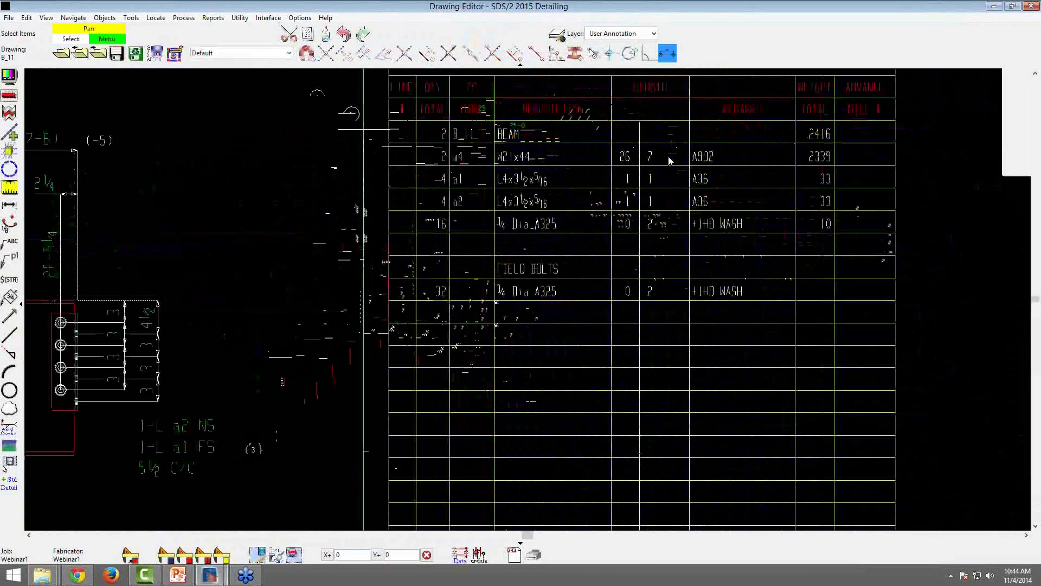
{"action": "scroll", "coordinate": [669, 160], "scroll_direction": "down", "scroll_amount": 3}
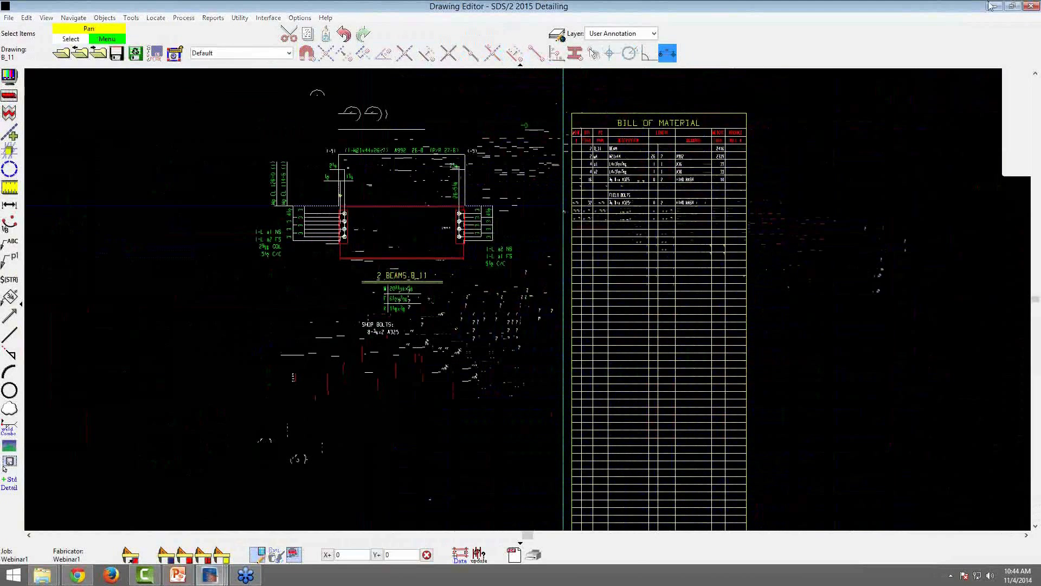
- Close the Drawing Editor and the Modeling session
{"action": "left_click", "coordinate": [1028, 6]}
{"action": "left_click", "coordinate": [532, 352]}
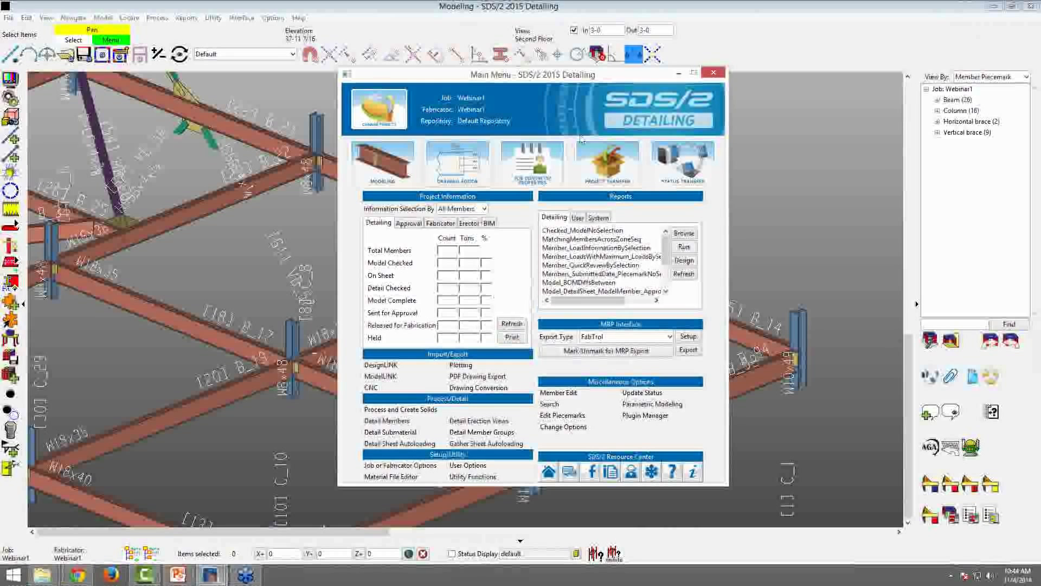
{"action": "left_click", "coordinate": [1032, 6]}
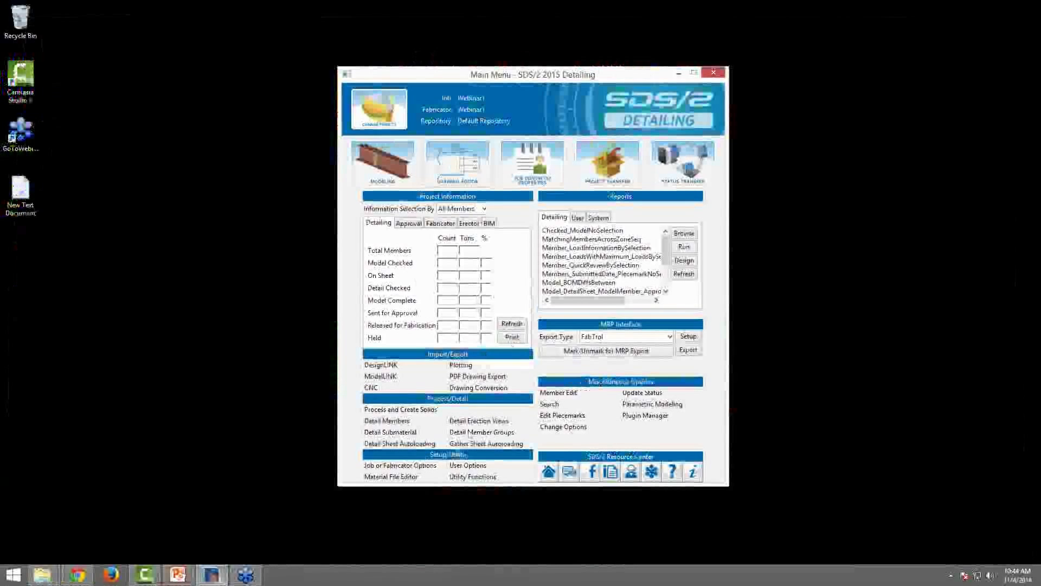
- Change the current fabricator to Webinar2 in the job or fabricator setup
{"action": "left_click", "coordinate": [429, 465]}
{"action": "left_click", "coordinate": [329, 63]}
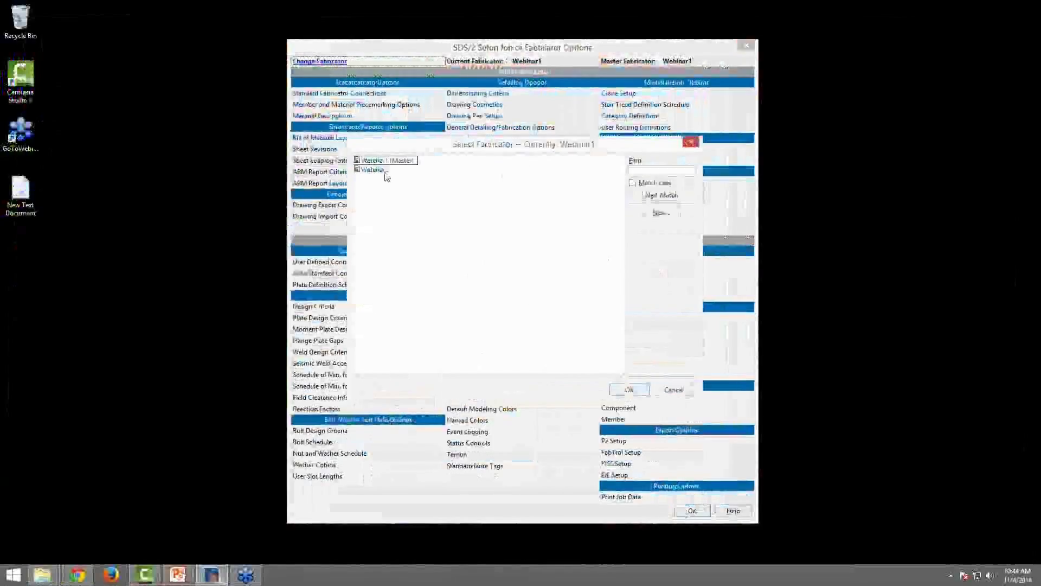
{"action": "double_click", "coordinate": [374, 170]}
{"action": "left_click", "coordinate": [693, 510]}
- Open the B_11 beam detail in the Drawing Editor under fabricator Webinar2 and inspect its dimensions
{"action": "left_click", "coordinate": [456, 162]}
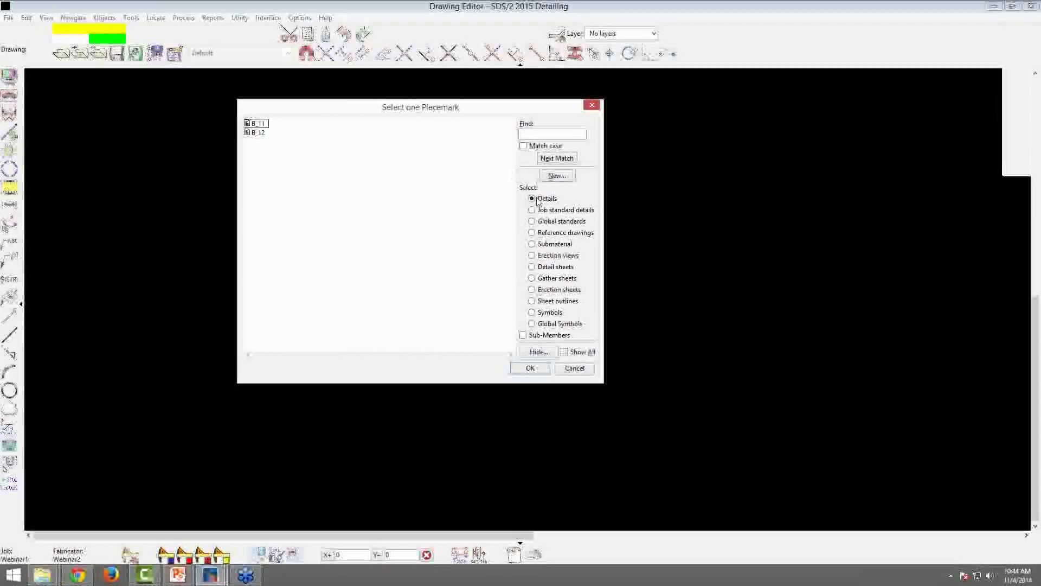
{"action": "double_click", "coordinate": [258, 124]}
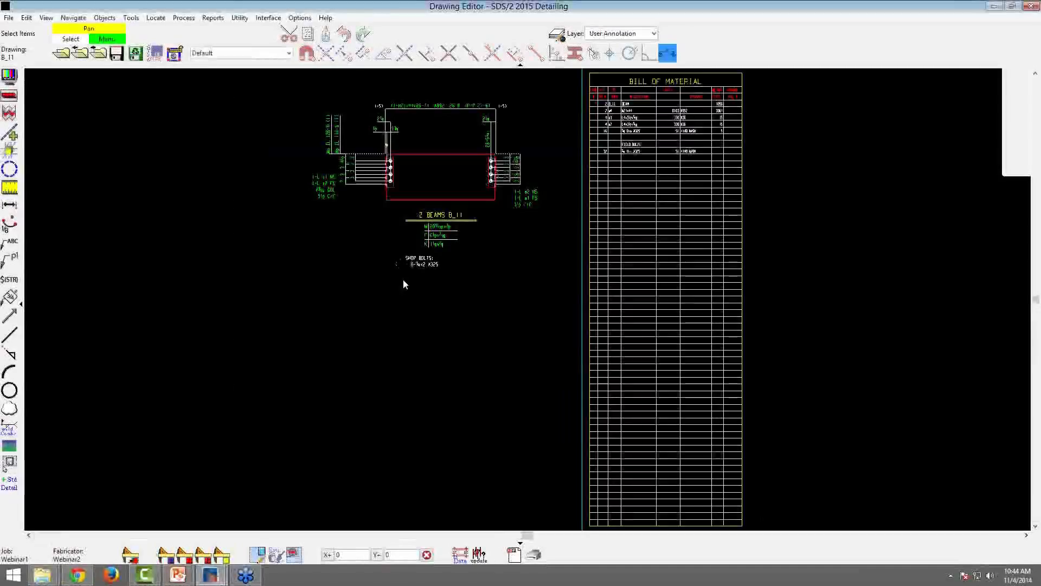
{"action": "scroll", "coordinate": [503, 156], "scroll_direction": "up", "scroll_amount": 7}
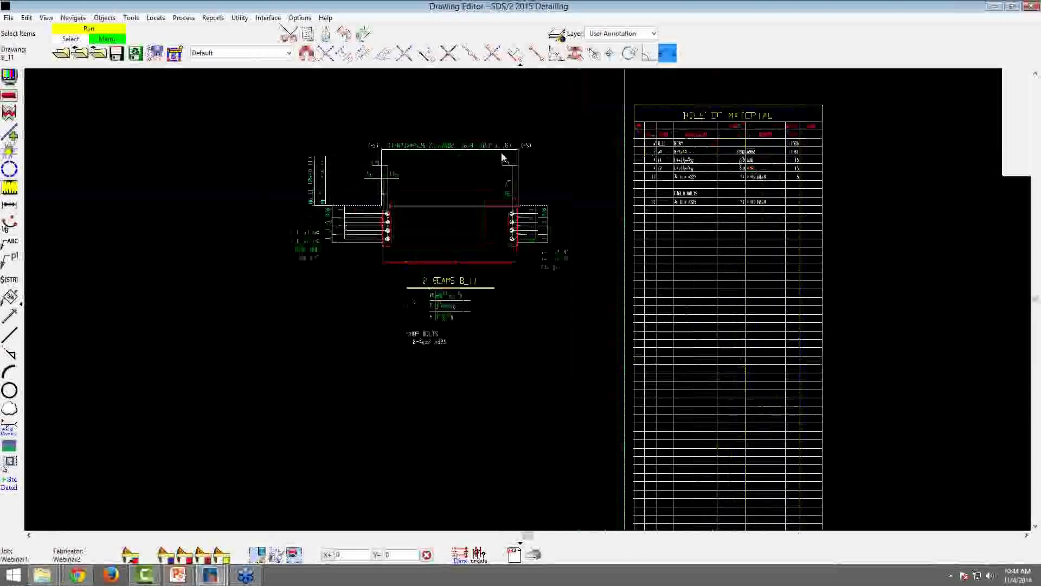
- Examine the B_11 beam detail's dimensions and its bill of material lengths and weights under fabricator Webinar2
{"action": "scroll", "coordinate": [477, 160], "scroll_direction": "down", "scroll_amount": 2}
{"action": "middle_click_drag", "start_coordinate": [477, 159], "coordinate": [521, 148]}
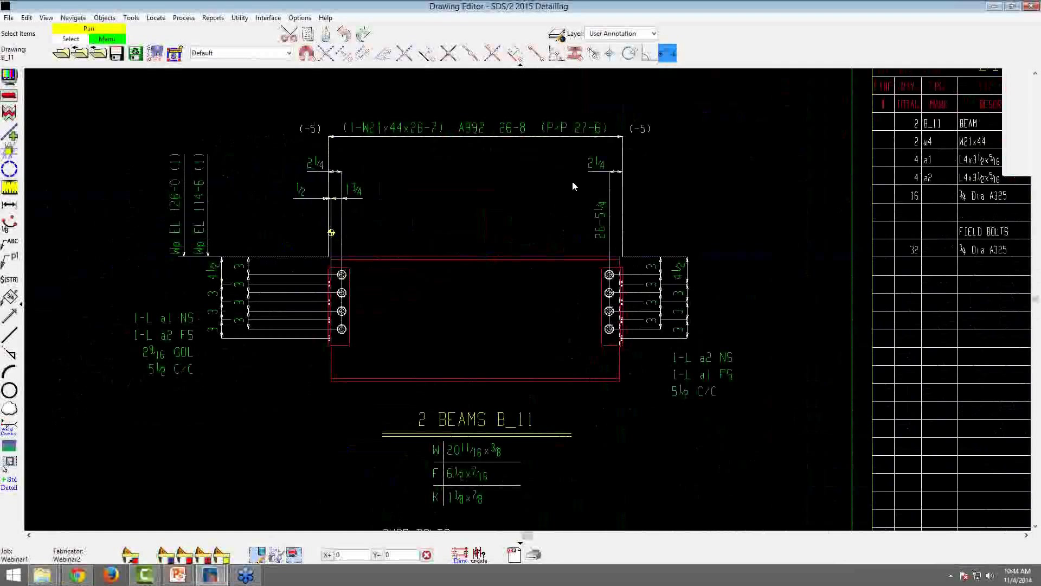
{"action": "scroll", "coordinate": [583, 178], "scroll_direction": "down", "scroll_amount": 1}
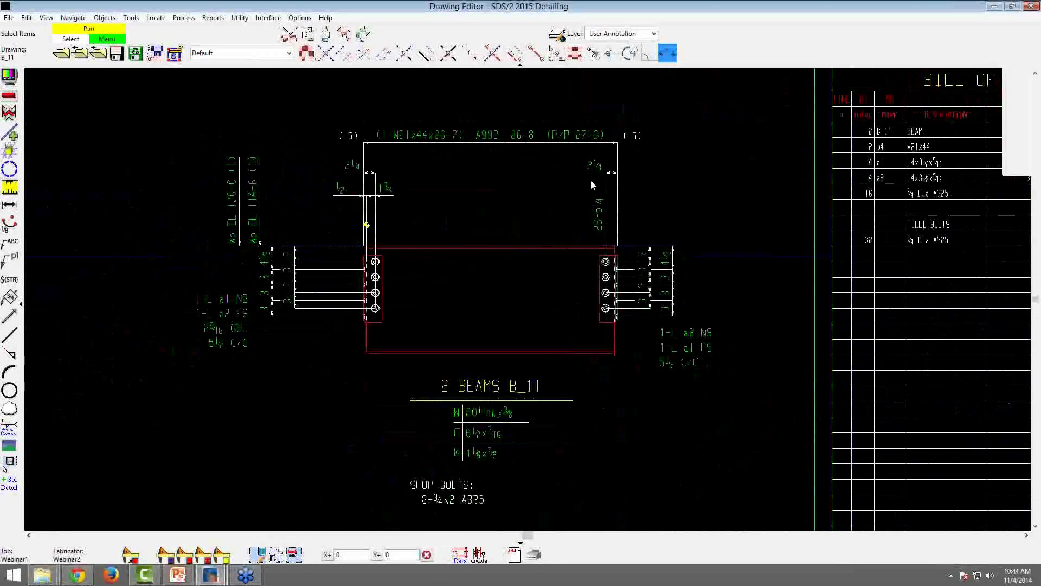
{"action": "middle_click_drag", "start_coordinate": [646, 198], "coordinate": [318, 193]}
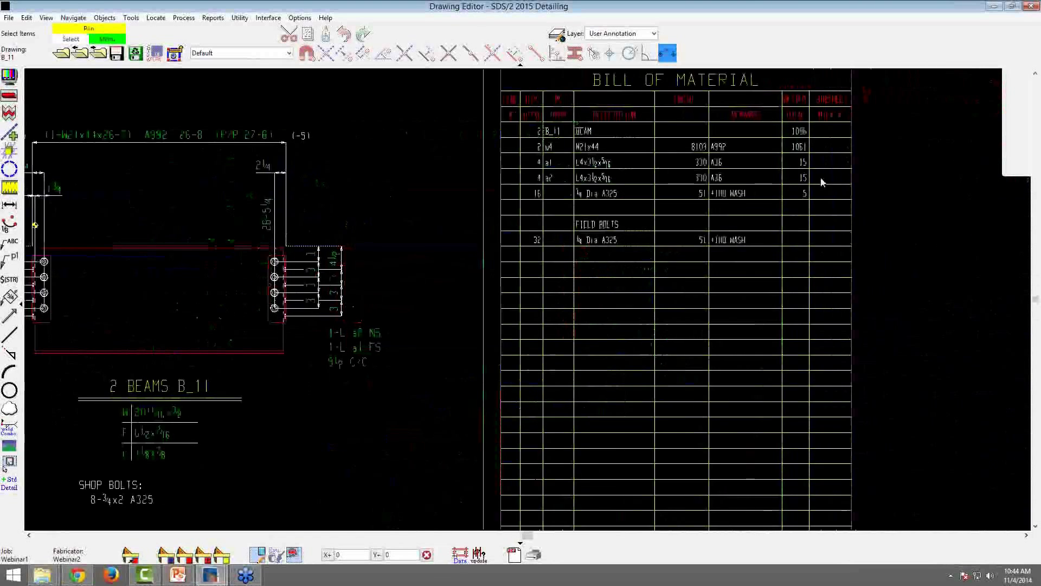
{"action": "middle_click_drag", "start_coordinate": [981, 254], "coordinate": [915, 265]}
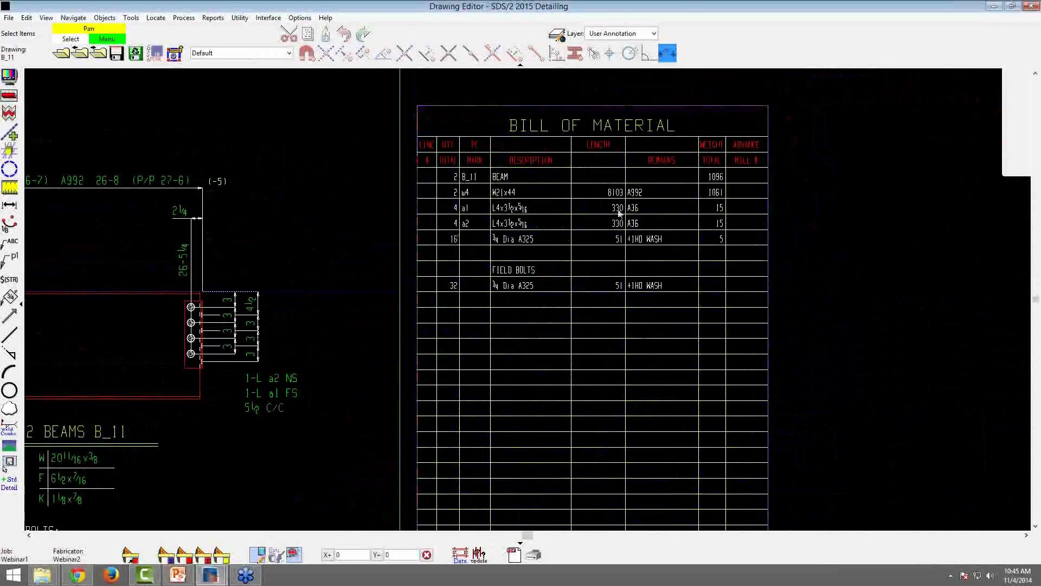
{"action": "scroll", "coordinate": [617, 209], "scroll_direction": "up", "scroll_amount": 3}
{"action": "scroll", "coordinate": [618, 184], "scroll_direction": "down", "scroll_amount": 3}
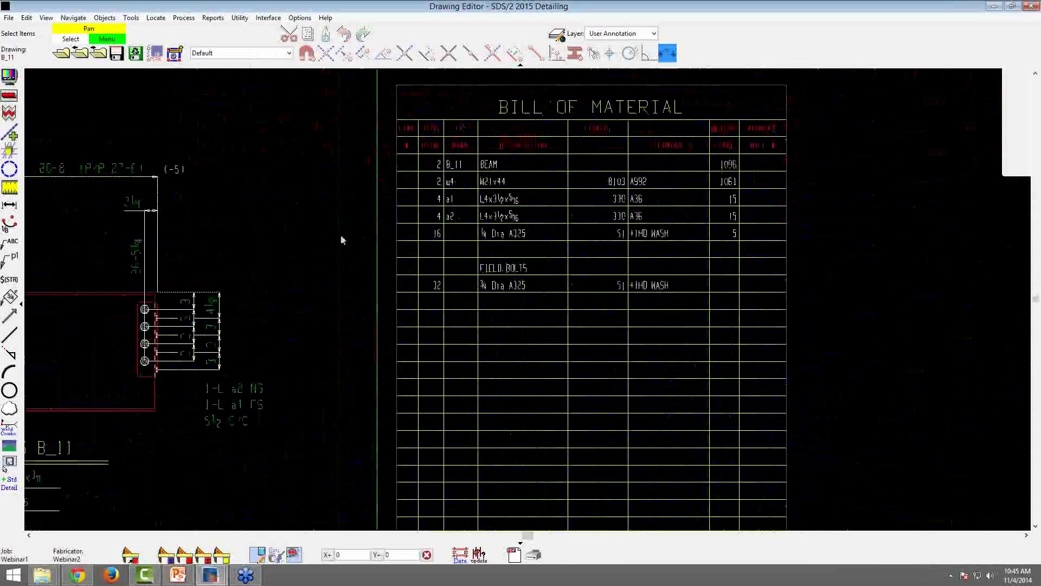
{"action": "scroll", "coordinate": [345, 238], "scroll_direction": "down", "scroll_amount": 1}
{"action": "middle_click_drag", "start_coordinate": [346, 240], "coordinate": [693, 245]}
{"action": "left_click_drag", "start_coordinate": [780, 199], "coordinate": [805, 146]}
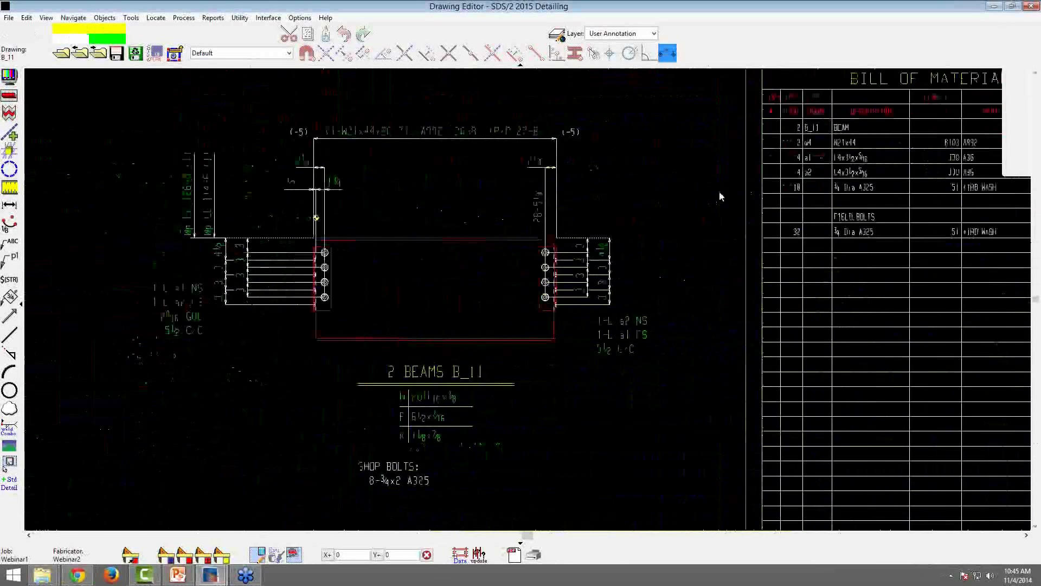
{"action": "scroll", "coordinate": [634, 221], "scroll_direction": "down", "scroll_amount": 1}
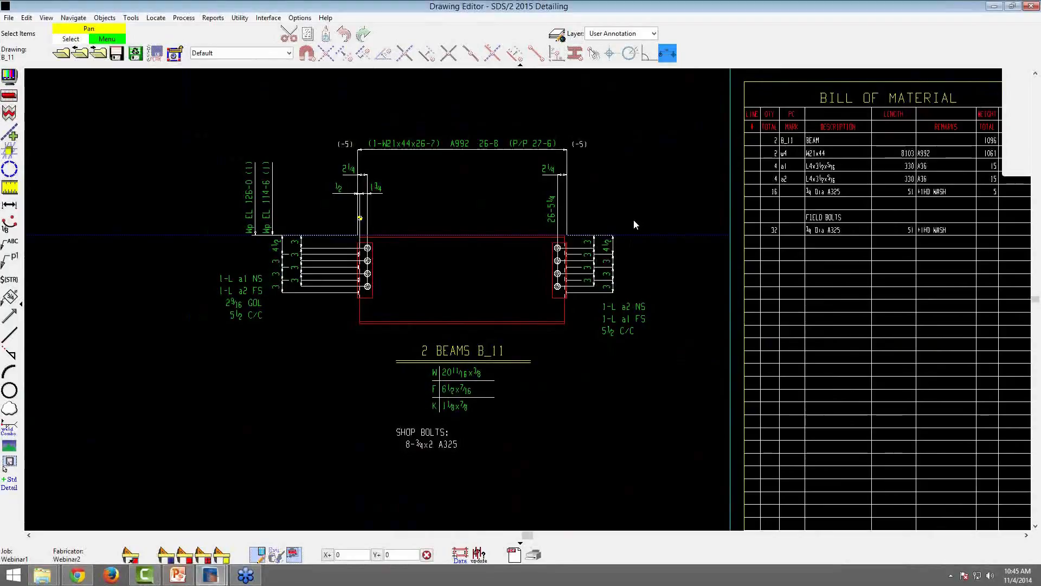
- Close the Drawing Editor and review the Creating a new job slide in PowerPoint Viewer
{"action": "left_click", "coordinate": [1026, 6]}
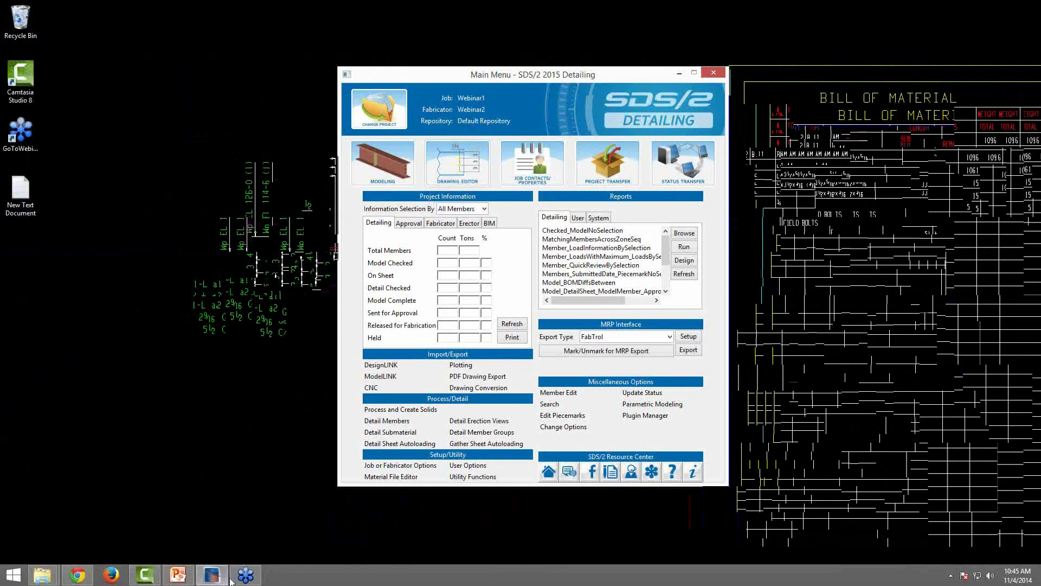
{"action": "mouse_move", "coordinate": [212, 578]}
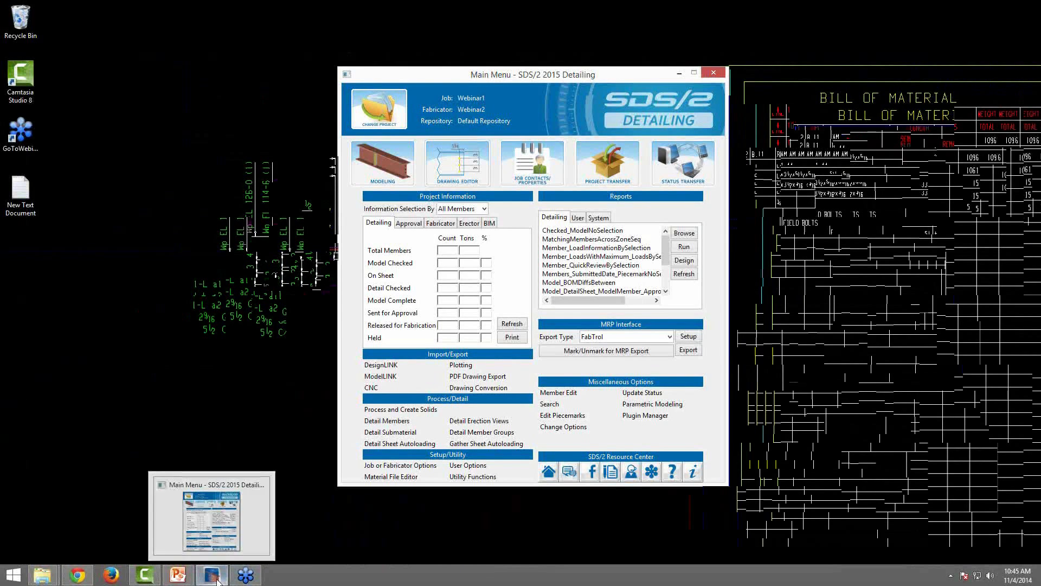
{"action": "left_click", "coordinate": [176, 575]}
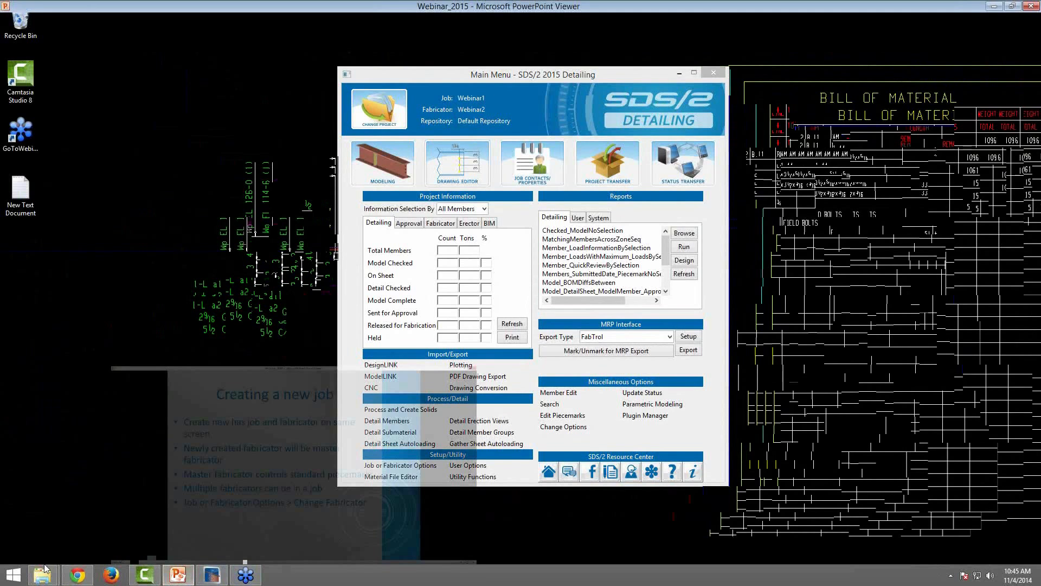
{"action": "left_click", "coordinate": [994, 7]}
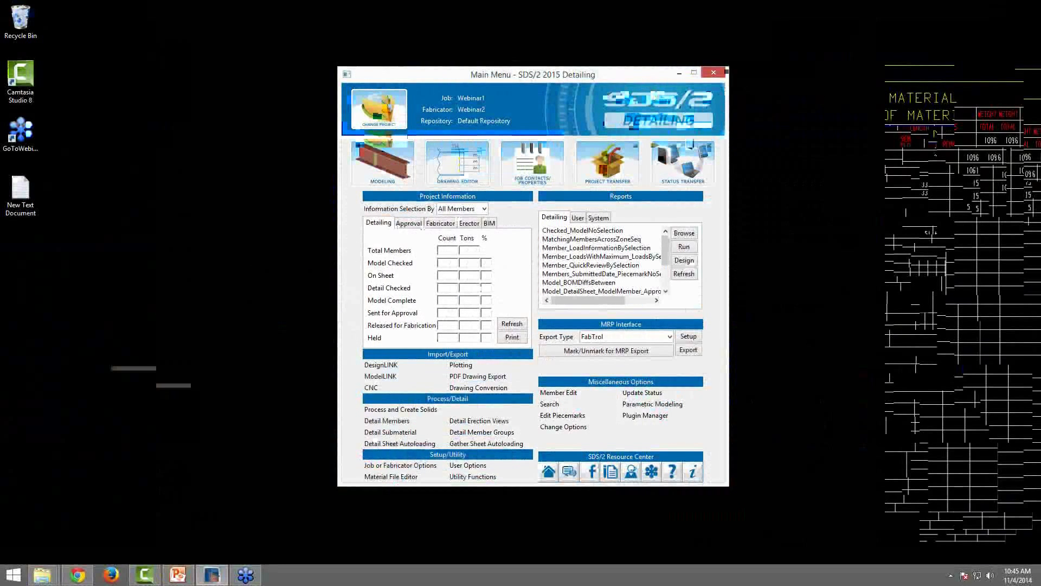
- Arrange two File Explorer windows side by side, one showing 7.3_job_fab and the other opened to C:\ProgramData\SDS2_2015
{"action": "left_click", "coordinate": [42, 575]}
{"action": "left_click_drag", "start_coordinate": [530, 71], "coordinate": [200, 15]}
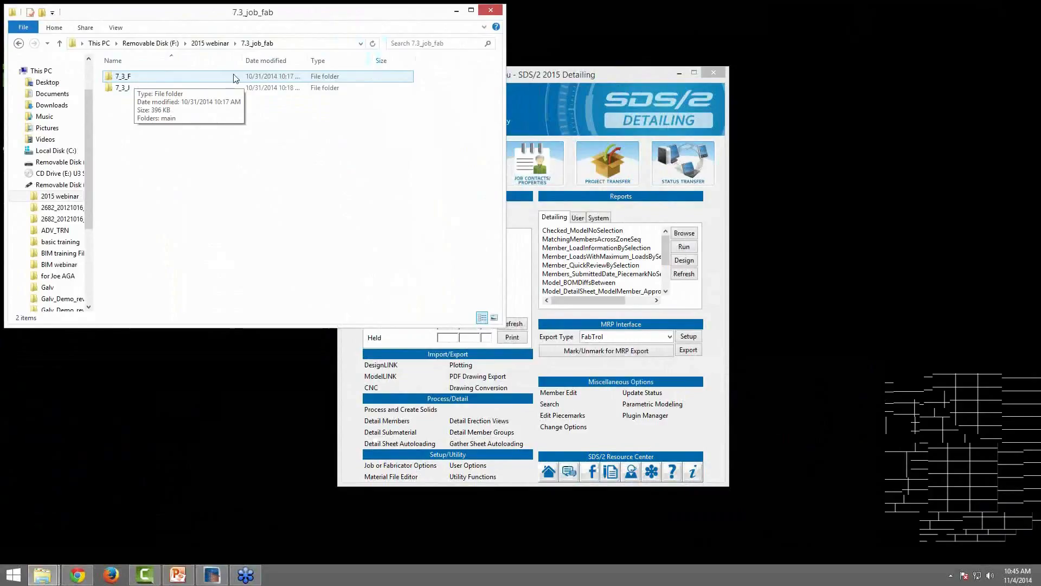
{"action": "left_click_drag", "start_coordinate": [1040, 50], "coordinate": [799, 21]}
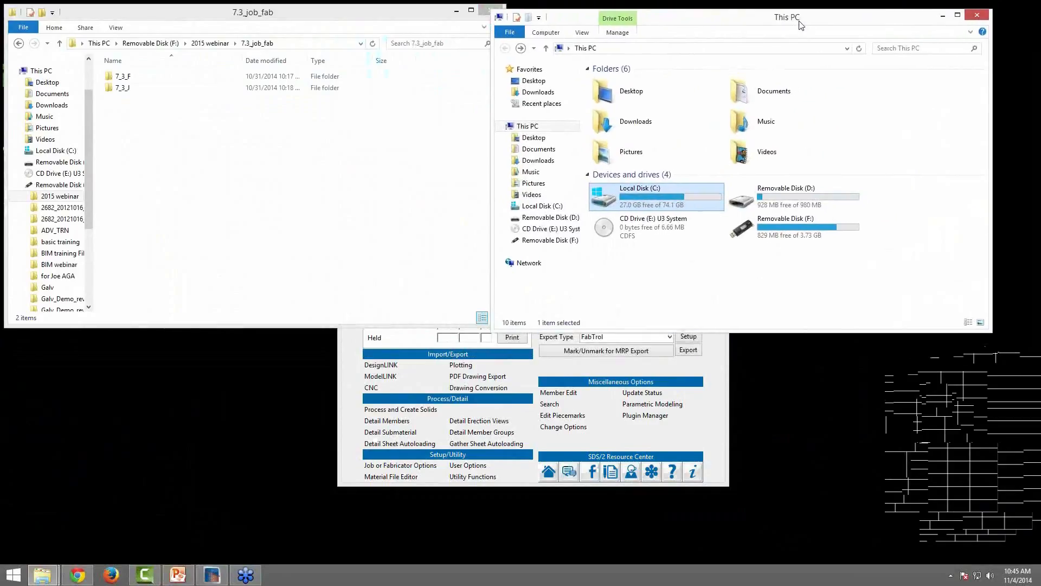
{"action": "mouse_move", "coordinate": [637, 191]}
{"action": "double_click", "coordinate": [636, 191]}
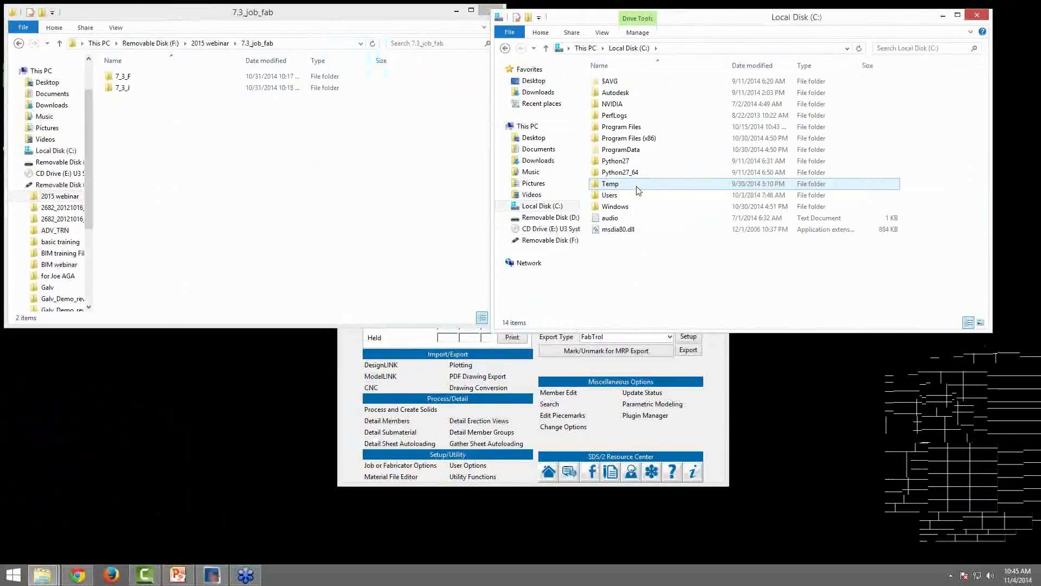
{"action": "double_click", "coordinate": [651, 152]}
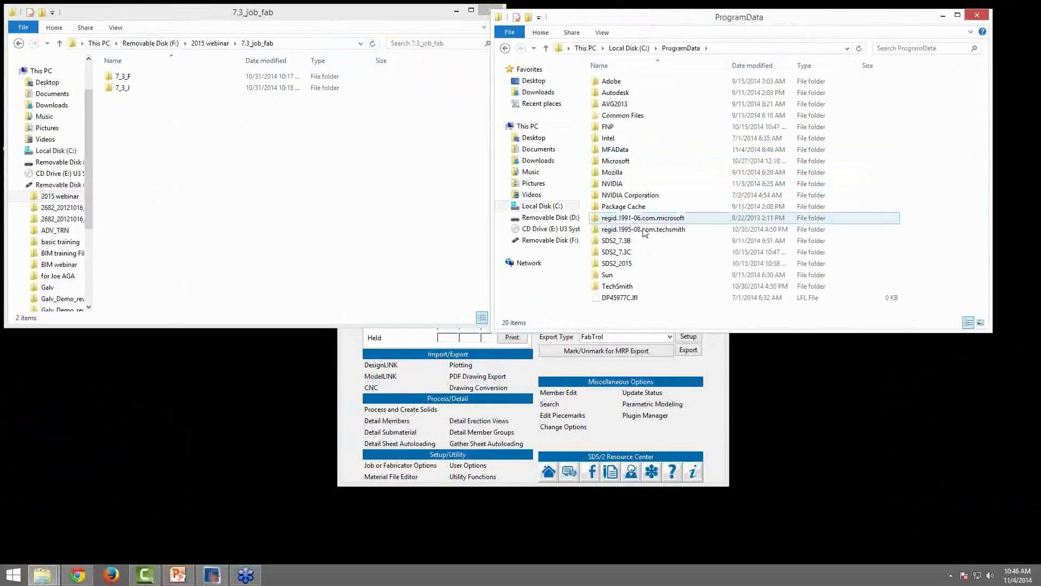
{"action": "double_click", "coordinate": [648, 265]}
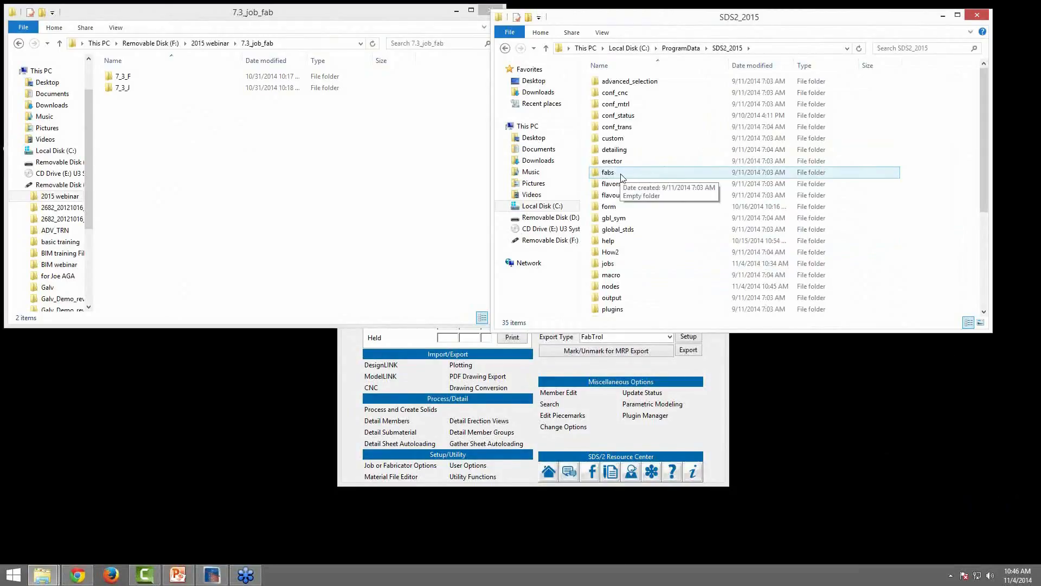
- Copy the 7_3_F folder into the SDS2_2015 fabs folder and the 7_3_J folder into its jobs folder
{"action": "left_click", "coordinate": [138, 79]}
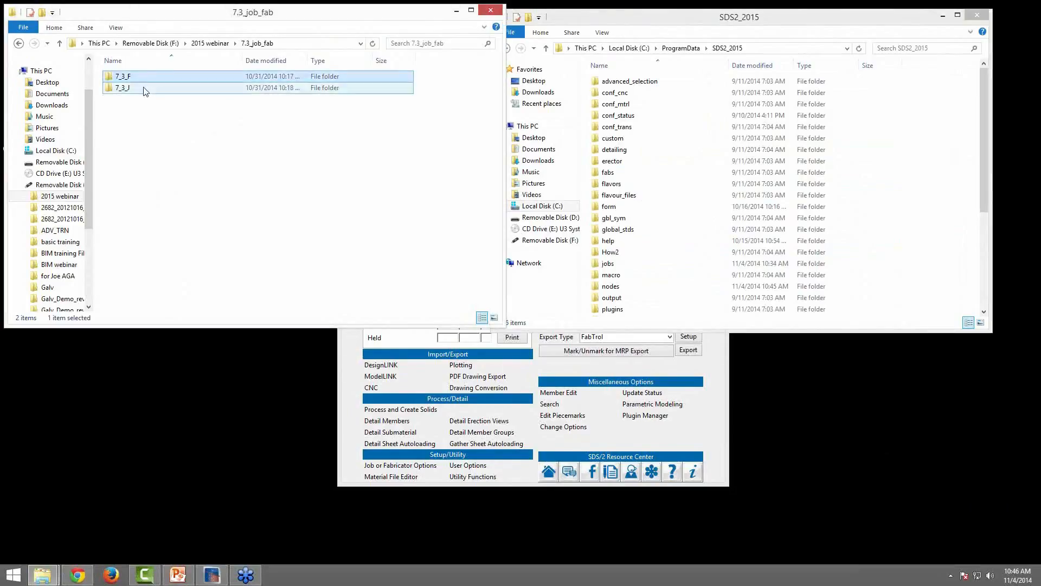
{"action": "left_click_drag", "start_coordinate": [135, 77], "coordinate": [665, 181]}
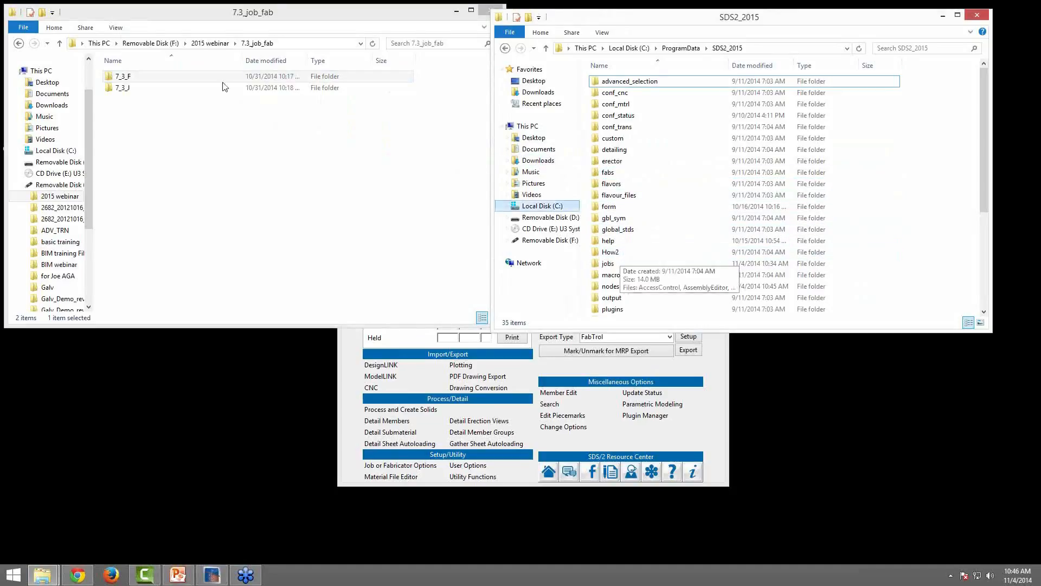
{"action": "left_click", "coordinate": [150, 88]}
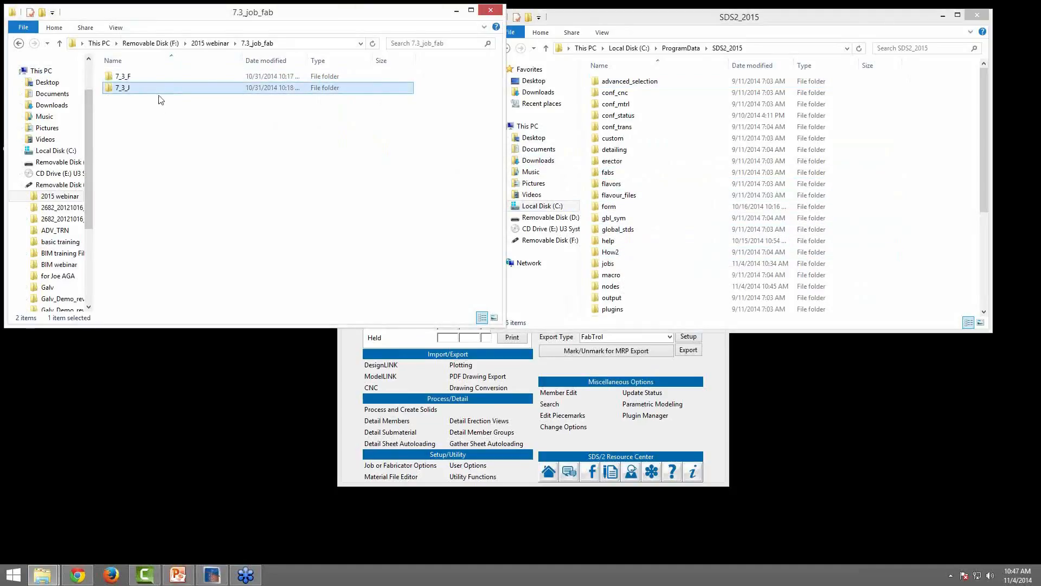
{"action": "left_click_drag", "start_coordinate": [152, 90], "coordinate": [662, 269]}
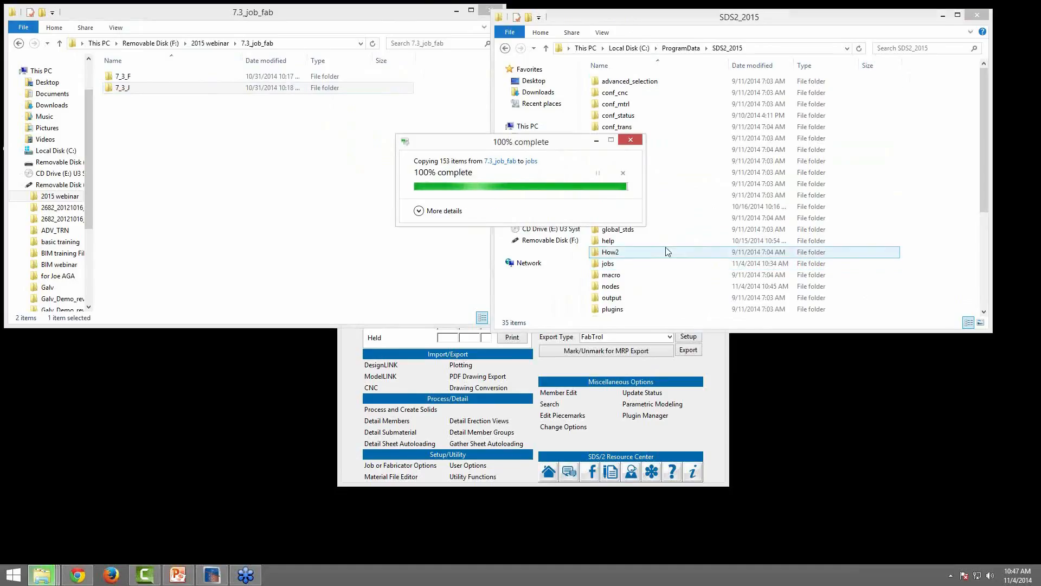
{"action": "left_click_drag", "start_coordinate": [400, 19], "coordinate": [1040, 81]}
{"action": "left_click_drag", "start_coordinate": [805, 20], "coordinate": [620, 52]}
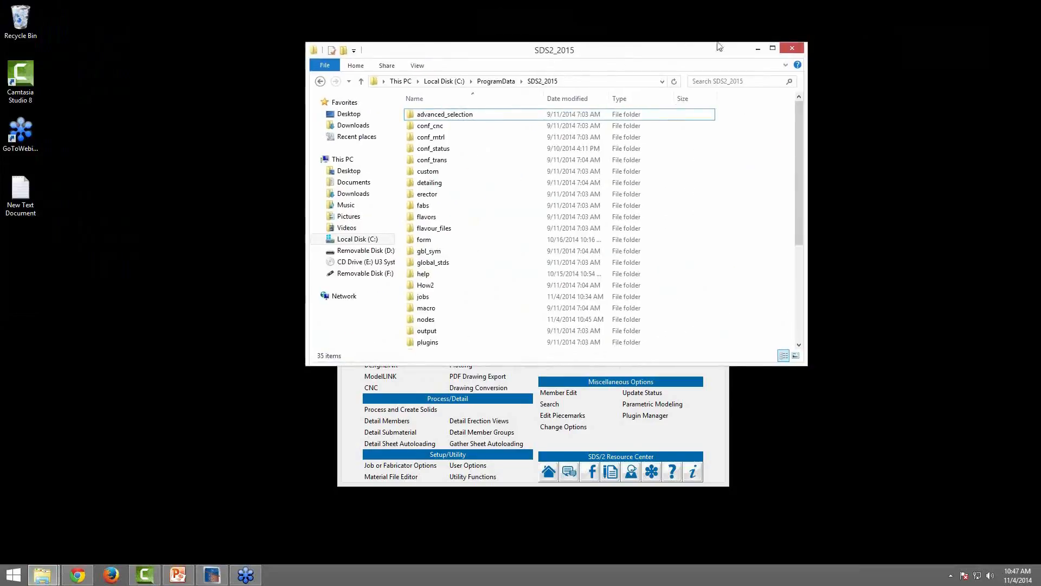
{"action": "left_click", "coordinate": [793, 48]}
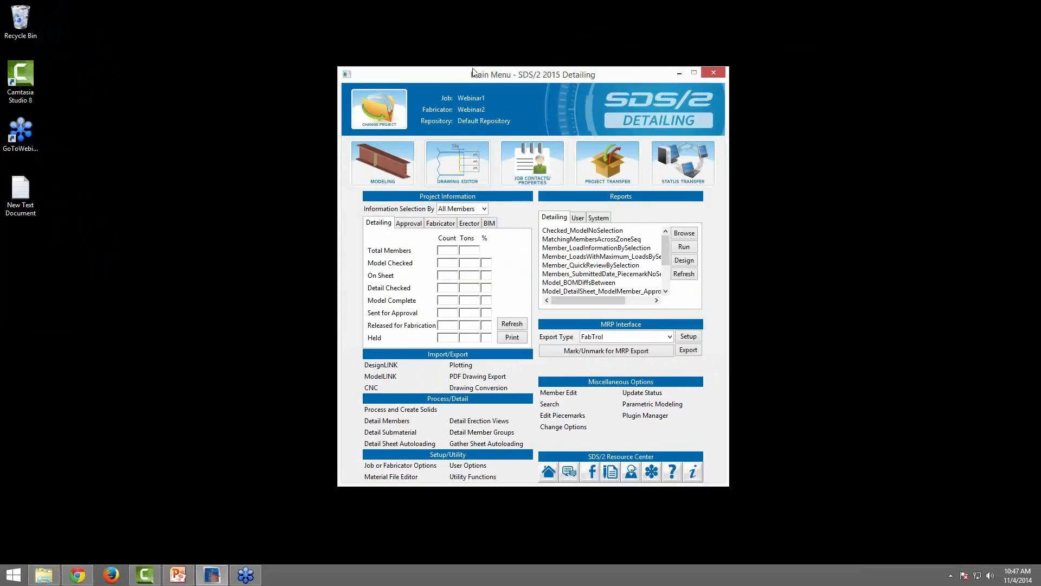
- Change the project to job 7_3_J and start converting the current job to version 2015
{"action": "left_click_drag", "start_coordinate": [472, 72], "coordinate": [469, 66]}
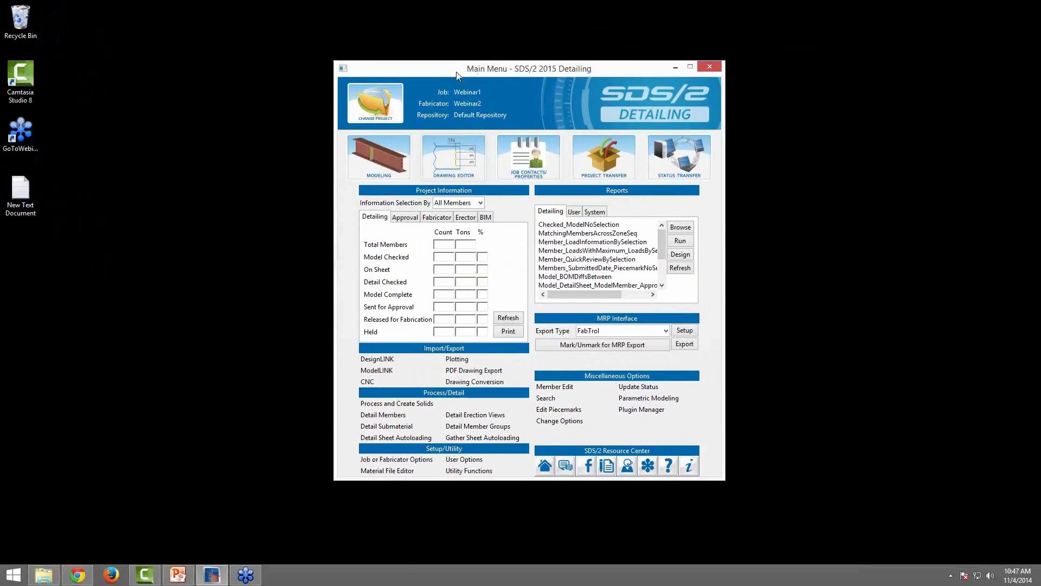
{"action": "left_click", "coordinate": [394, 110]}
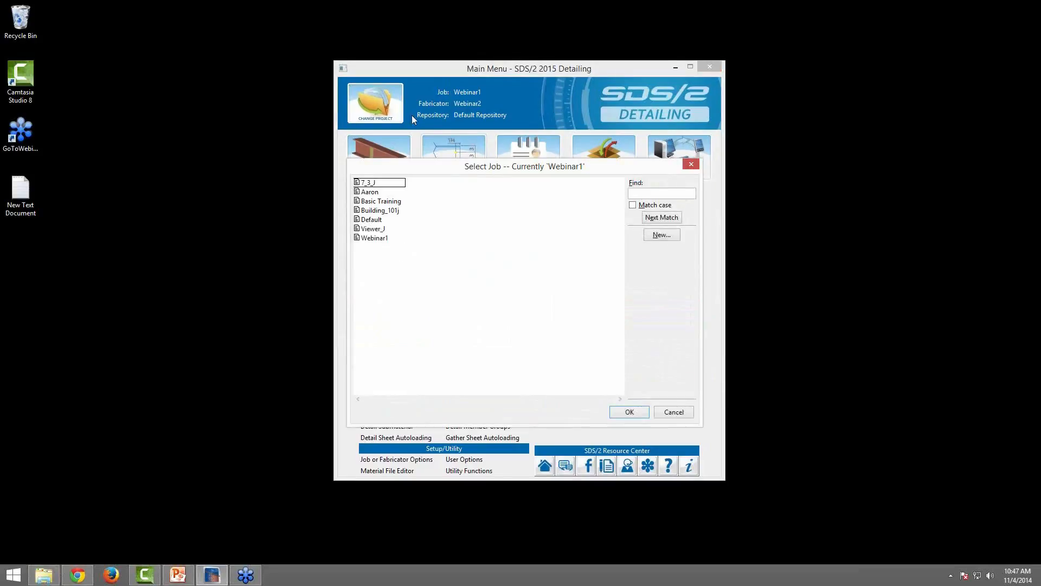
{"action": "double_click", "coordinate": [377, 185]}
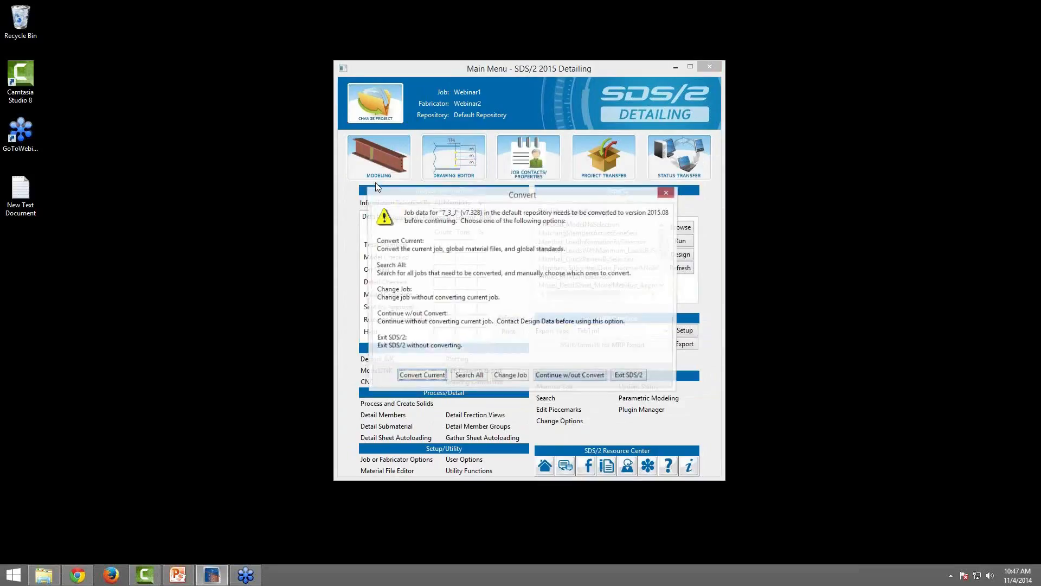
{"action": "left_click_drag", "start_coordinate": [413, 203], "coordinate": [436, 140]}
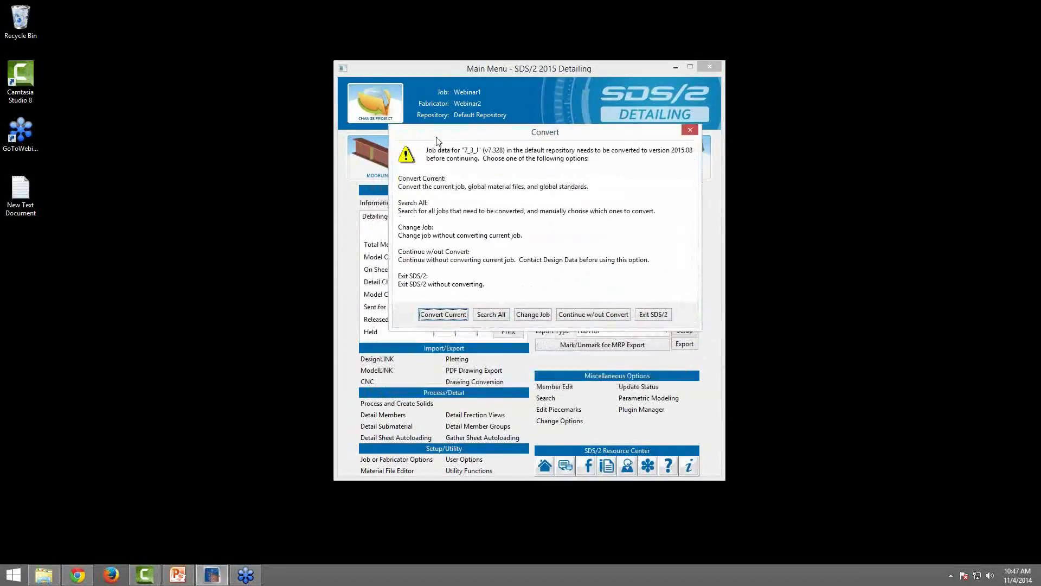
{"action": "left_click", "coordinate": [443, 314]}
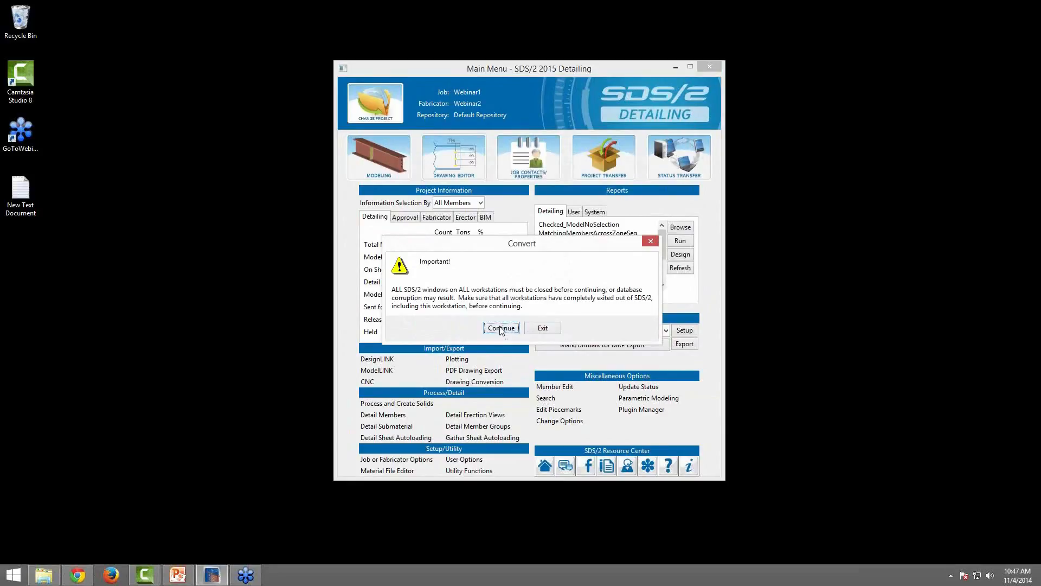
{"action": "left_click", "coordinate": [507, 331]}
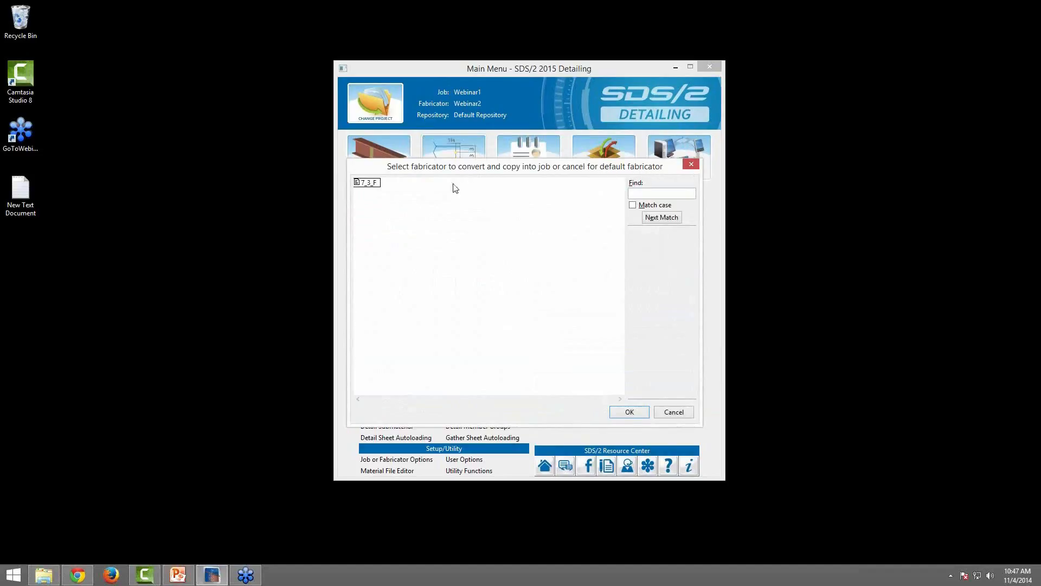
- Choose 7_3_F as the fabricator to convert and copy into the job, and complete the conversion
{"action": "left_click", "coordinate": [373, 186]}
{"action": "left_click", "coordinate": [630, 413]}
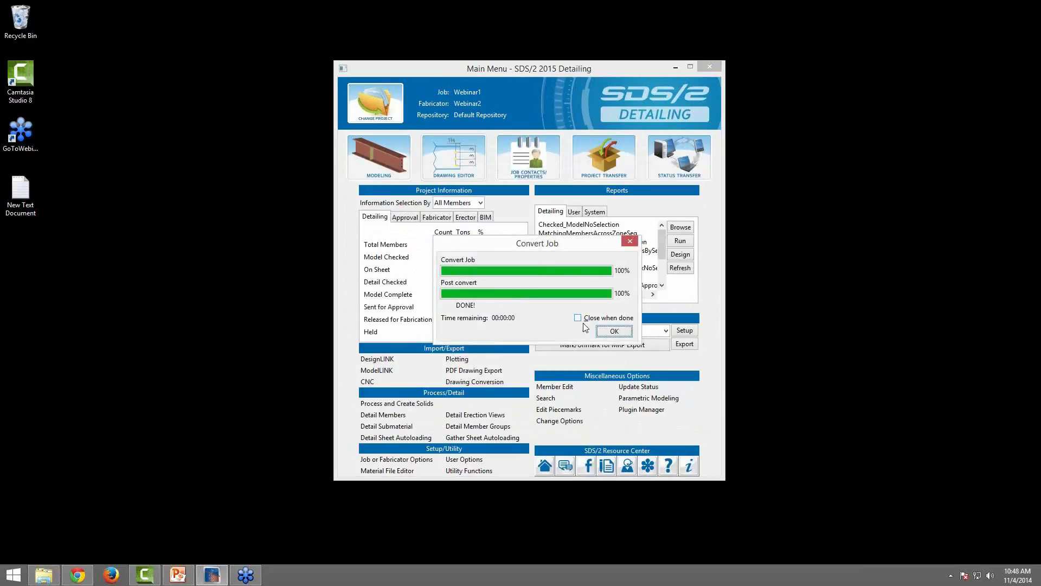
{"action": "left_click", "coordinate": [585, 321]}
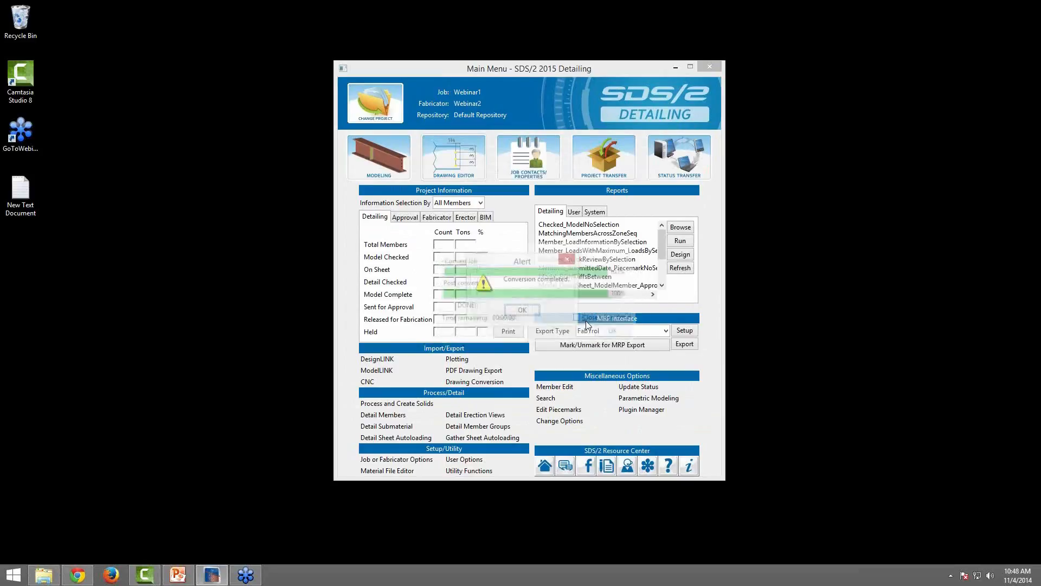
{"action": "left_click", "coordinate": [521, 311]}
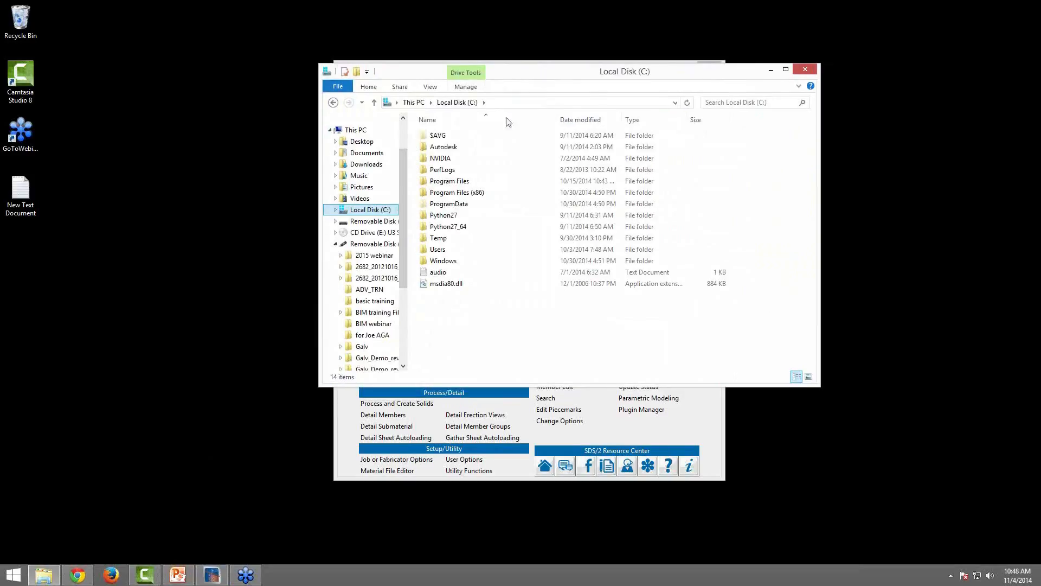
- Open the 7_3_J job folder under C:\ProgramData\SDS2_2015\jobs in File Explorer
{"action": "double_click", "coordinate": [467, 203]}
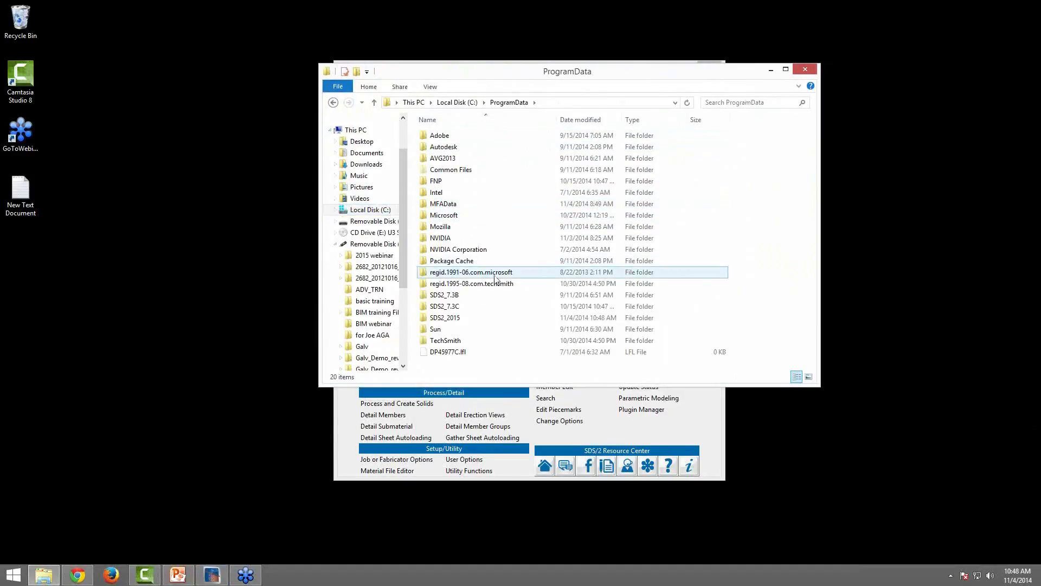
{"action": "double_click", "coordinate": [458, 318]}
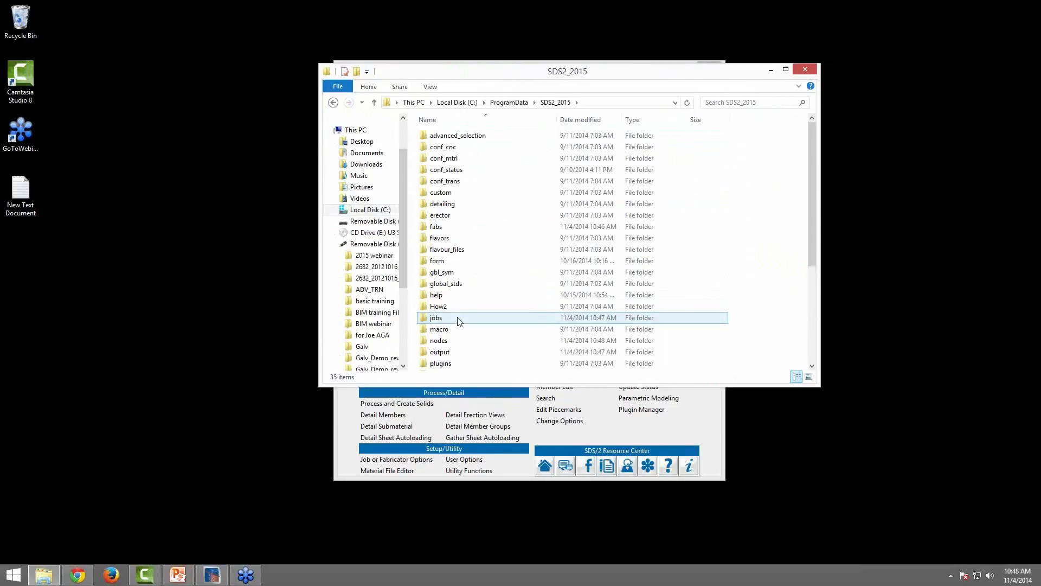
{"action": "double_click", "coordinate": [460, 321]}
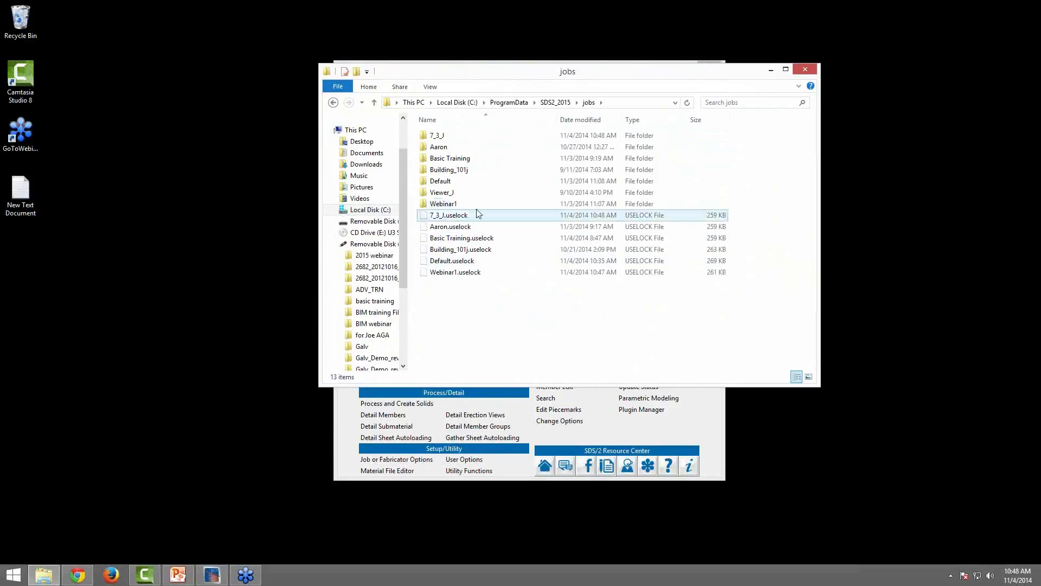
{"action": "double_click", "coordinate": [455, 140]}
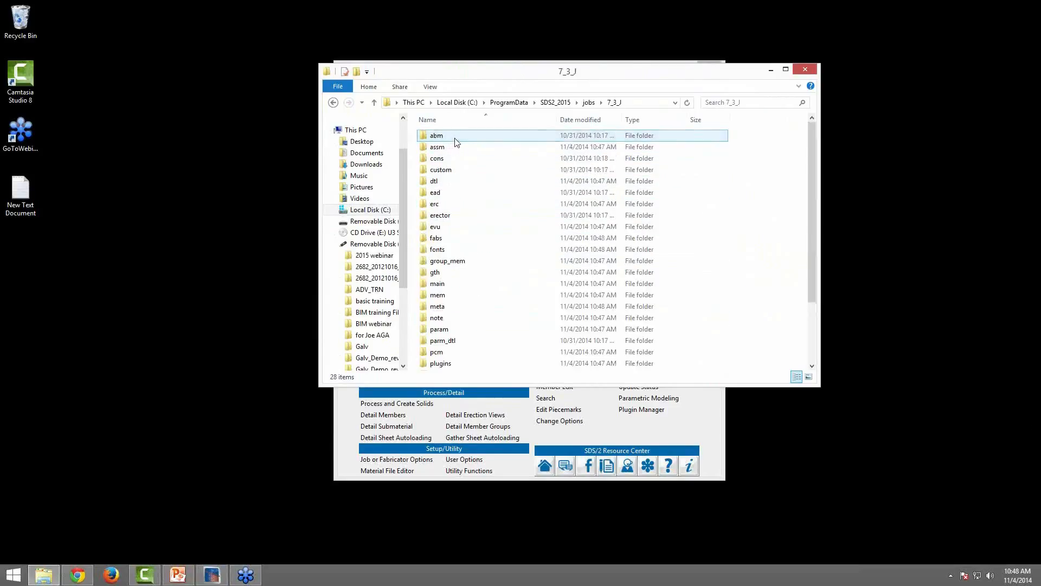
- Inspect the fabs folder inside the 7_3_J job, return to the SDS2_2015 folder and close File Explorer
{"action": "double_click", "coordinate": [449, 244]}
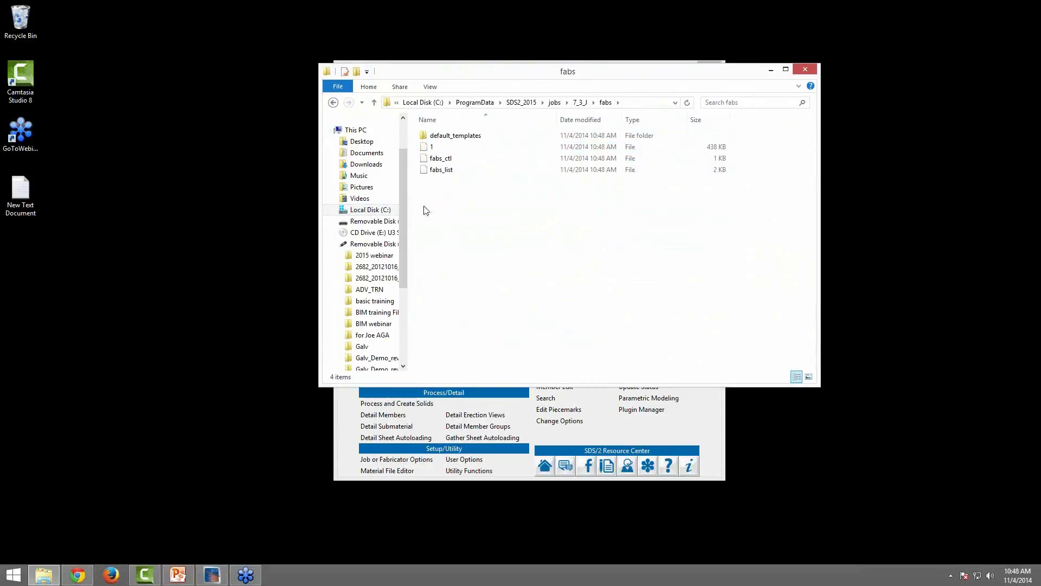
{"action": "left_click", "coordinate": [334, 103]}
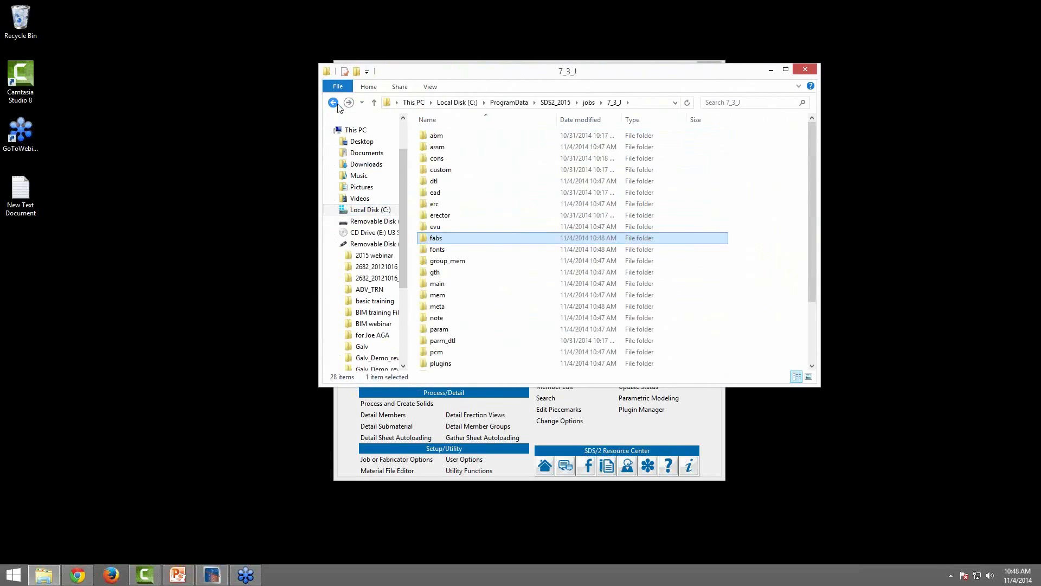
{"action": "left_click", "coordinate": [333, 103]}
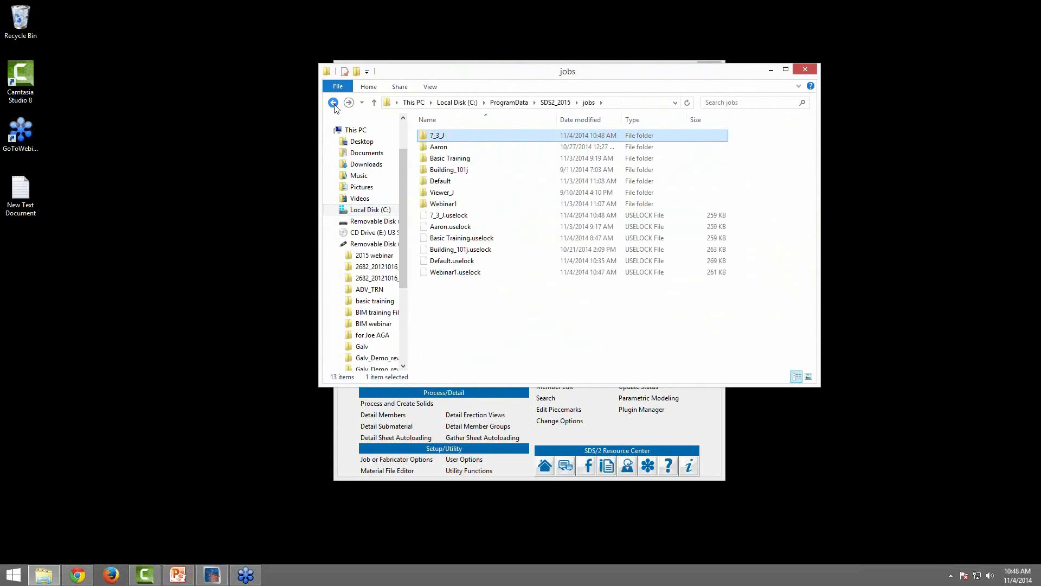
{"action": "left_click", "coordinate": [334, 103]}
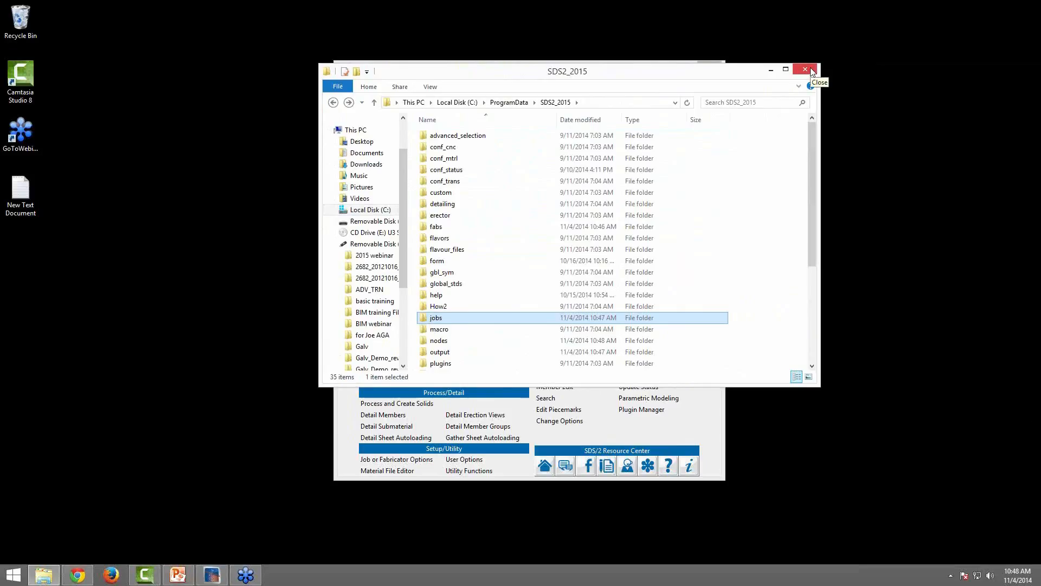
{"action": "left_click", "coordinate": [811, 68]}
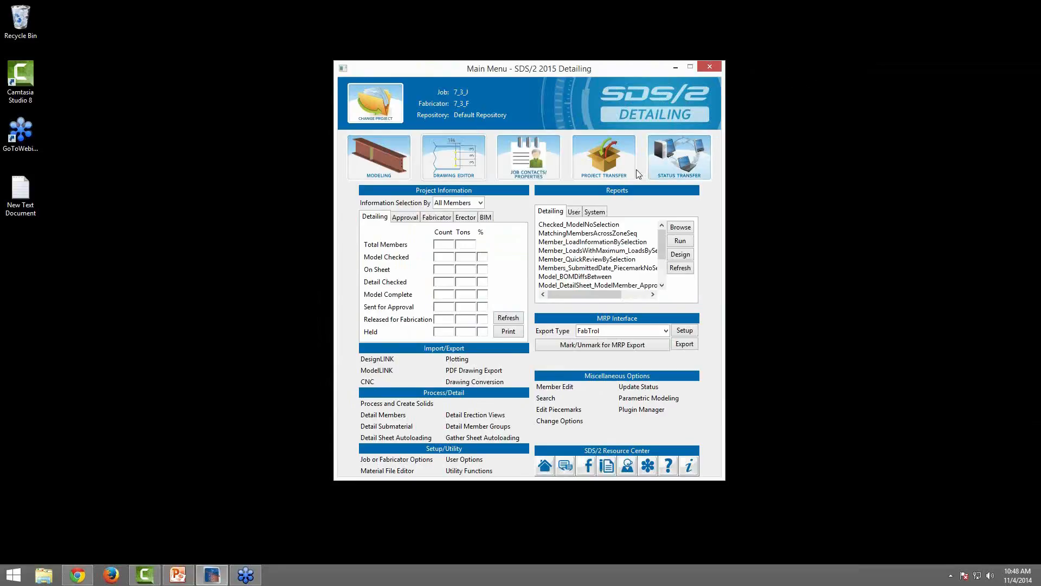
- Look up the fabricators that can be renamed through Rename Job Items in the Utility Functions, and cancel the selection
{"action": "left_click", "coordinate": [479, 471]}
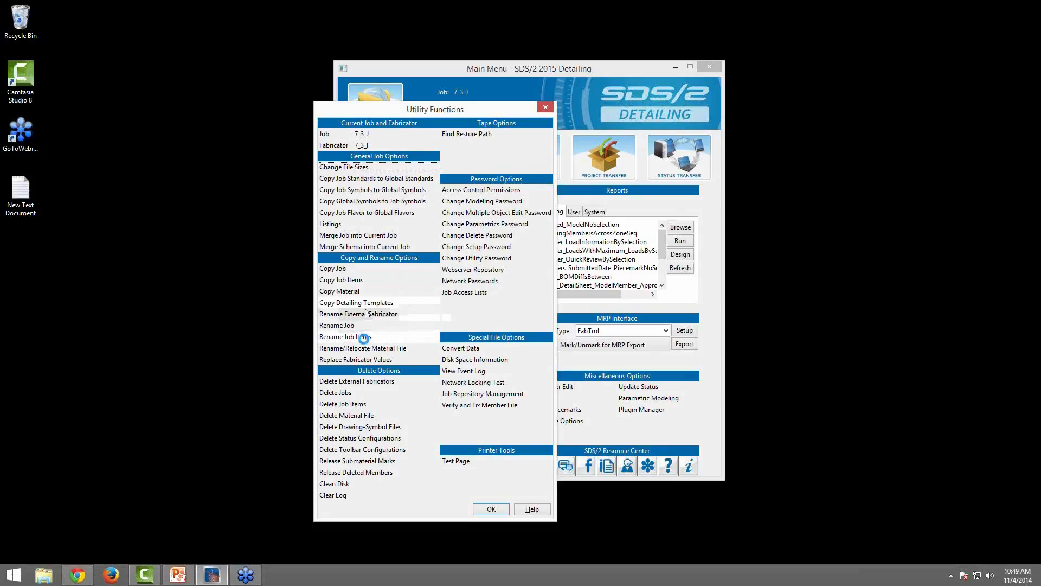
{"action": "left_click", "coordinate": [365, 337]}
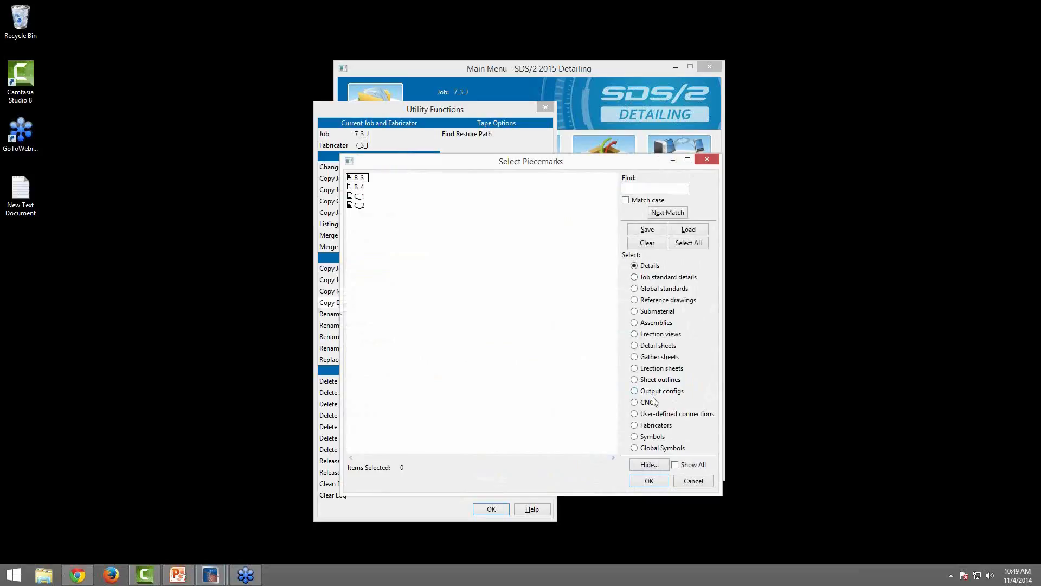
{"action": "left_click", "coordinate": [651, 428]}
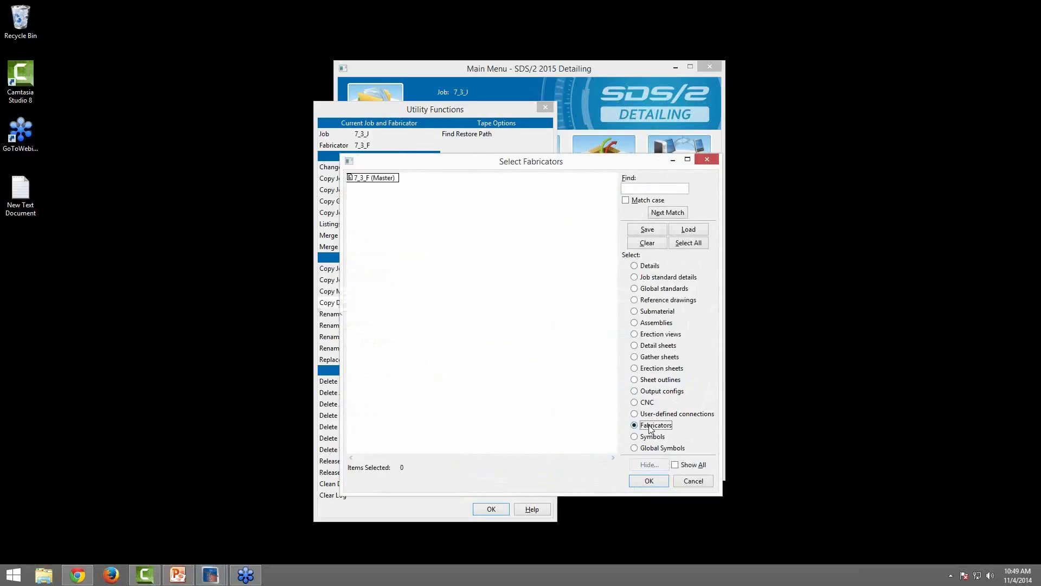
{"action": "left_click", "coordinate": [694, 481]}
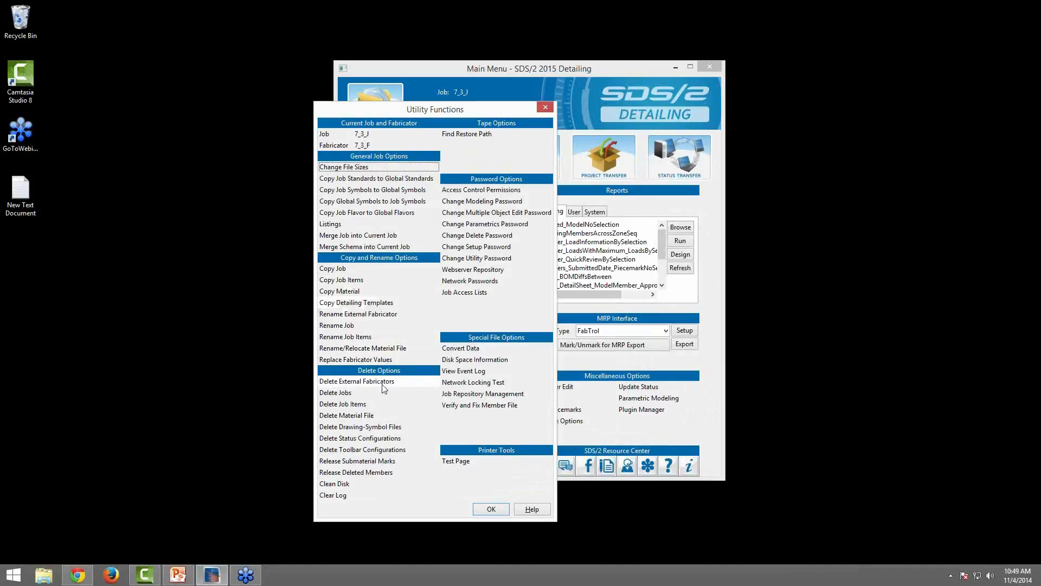
- Review the categories offered by Delete Job Items without deleting anything, and leave the Utility Functions
{"action": "double_click", "coordinate": [362, 405]}
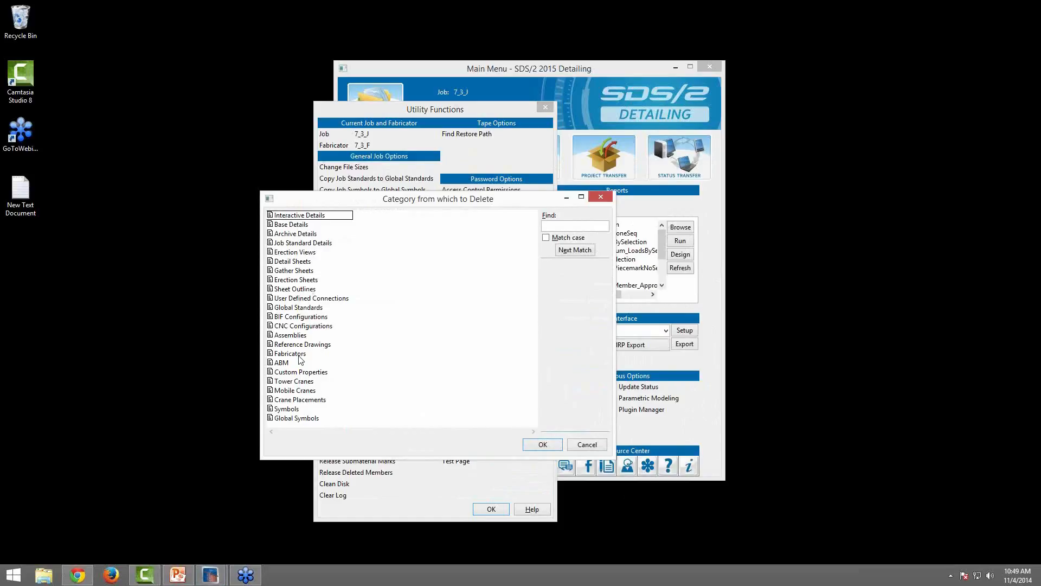
{"action": "left_click", "coordinate": [542, 445]}
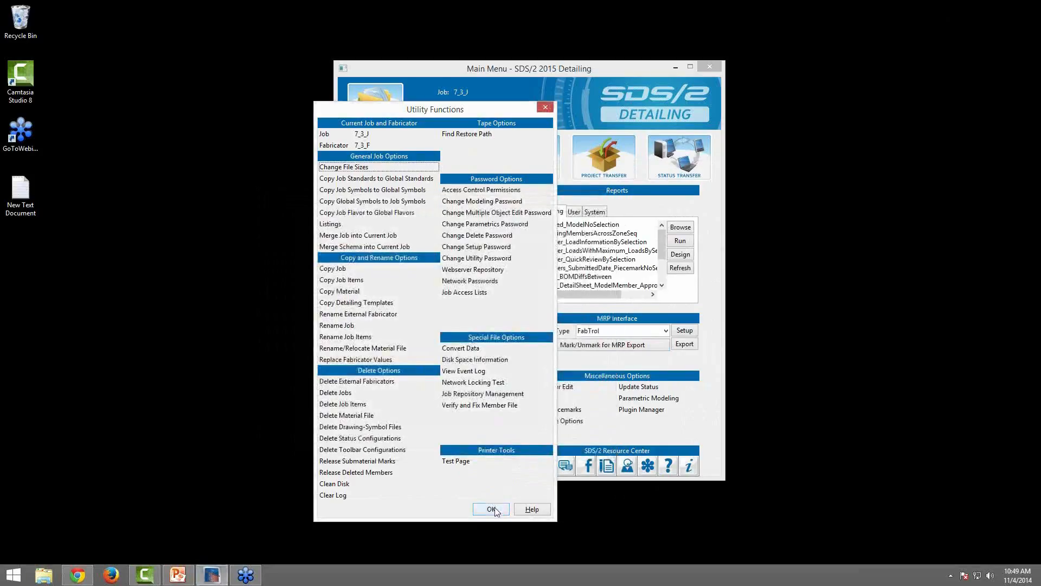
{"action": "left_click", "coordinate": [494, 509]}
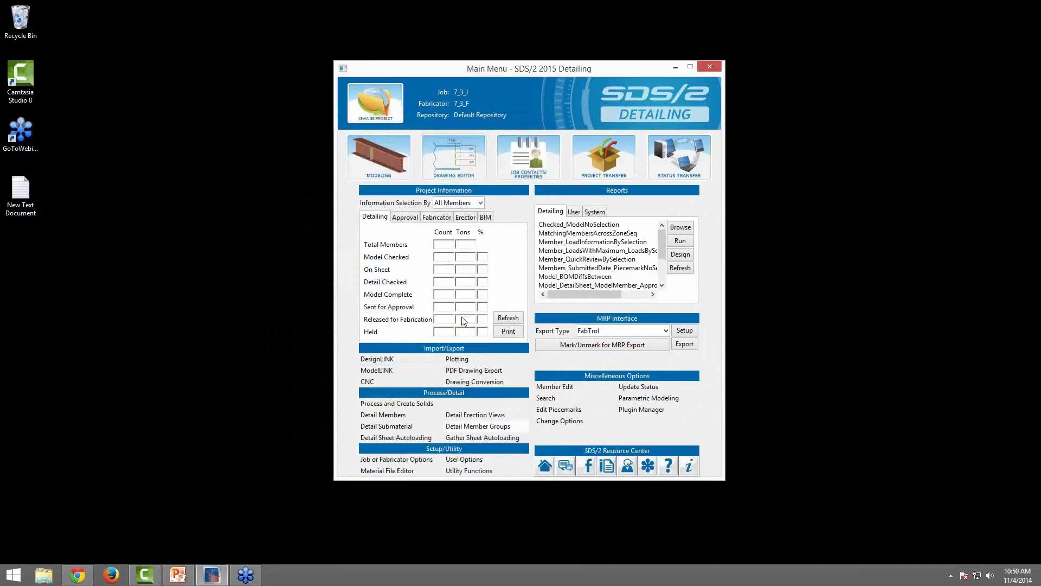
- Change the current project to job Webinar1
{"action": "left_click", "coordinate": [388, 111]}
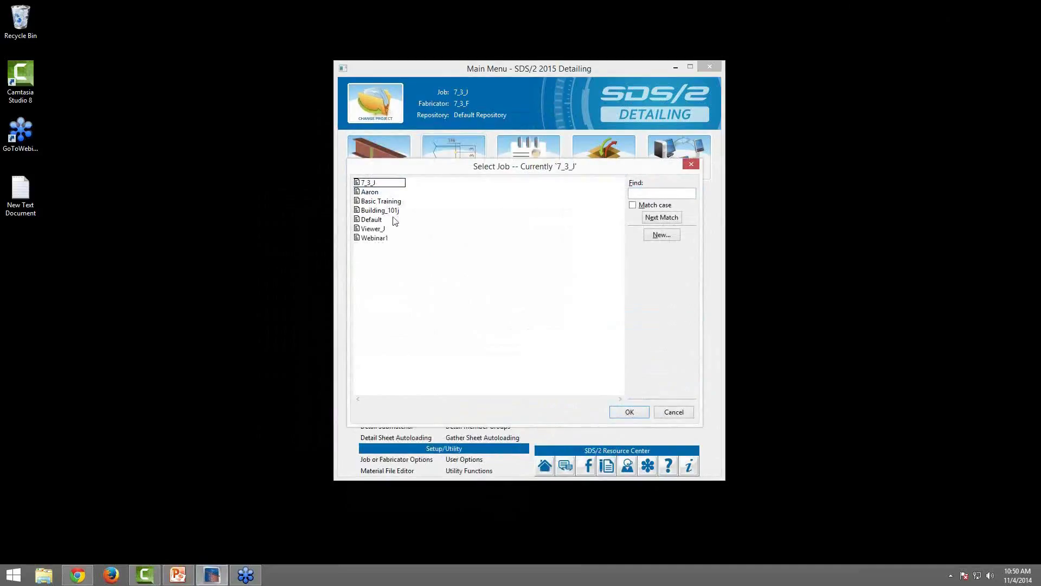
{"action": "left_click", "coordinate": [385, 239]}
{"action": "double_click", "coordinate": [385, 239]}
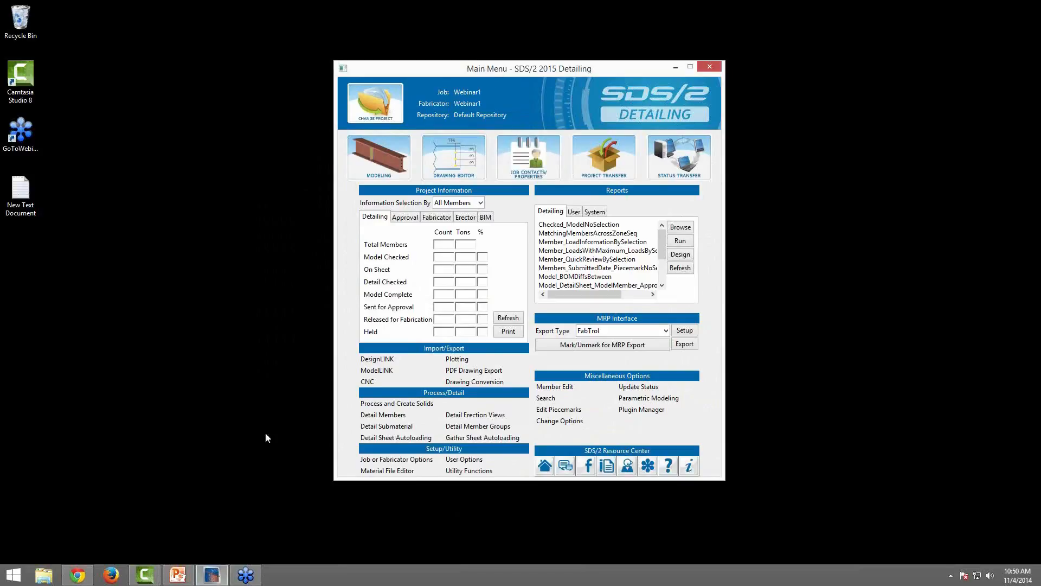
- Switch to the Webinar_2015 presentation, view the Member Edit Redesign slide, and return to SDS/2
{"action": "left_click", "coordinate": [179, 576]}
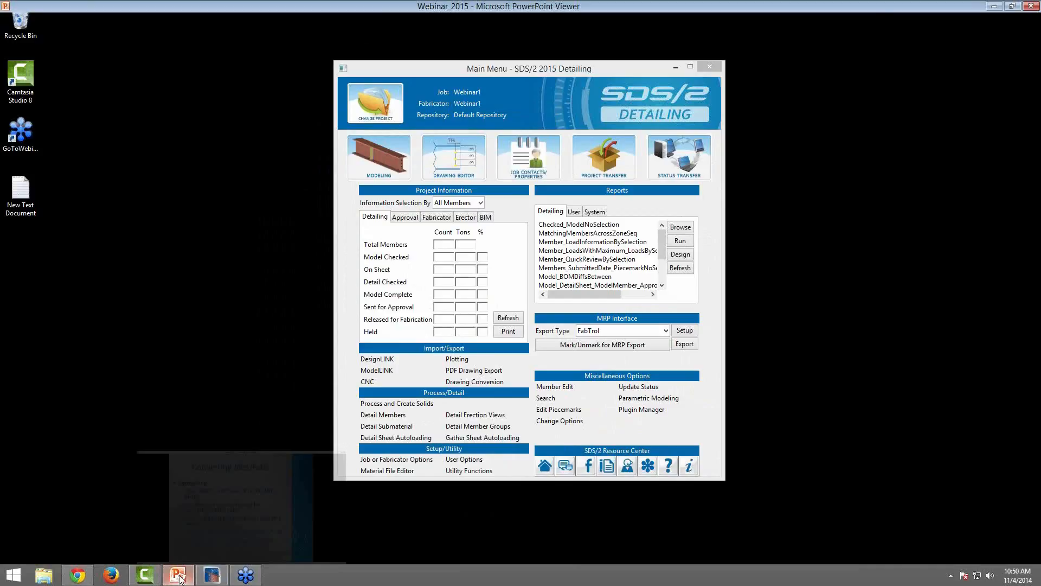
{"action": "left_click", "coordinate": [179, 575]}
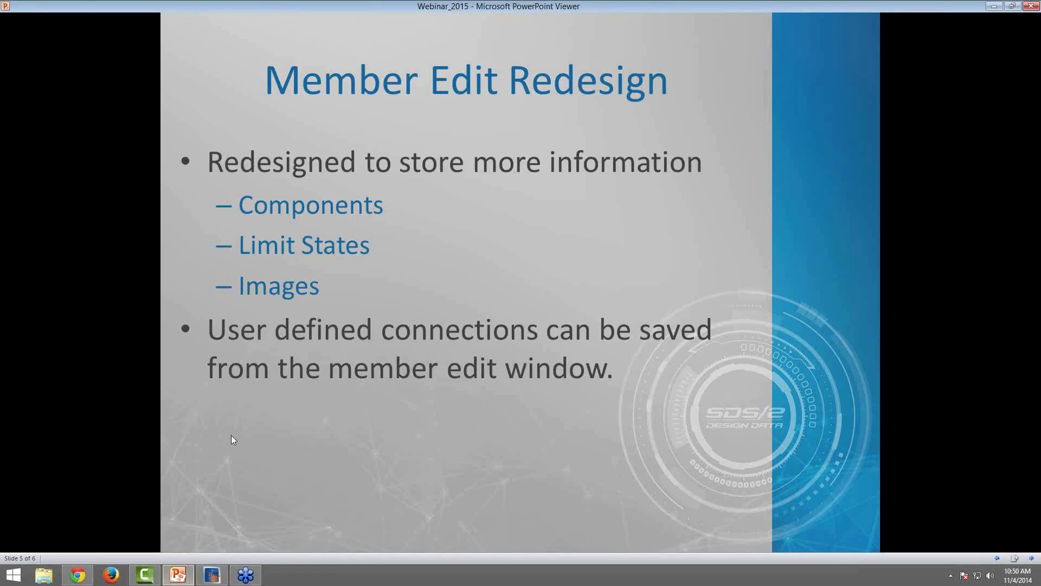
{"action": "left_click", "coordinate": [994, 6]}
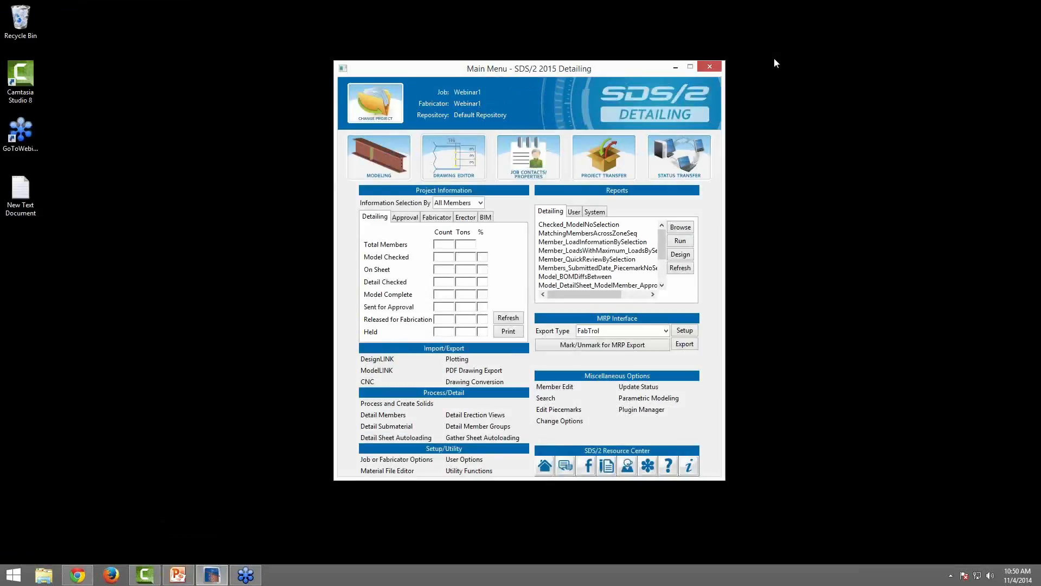
- Start Modeling for Webinar1 and open the Second Floor erection view
{"action": "left_click", "coordinate": [387, 152]}
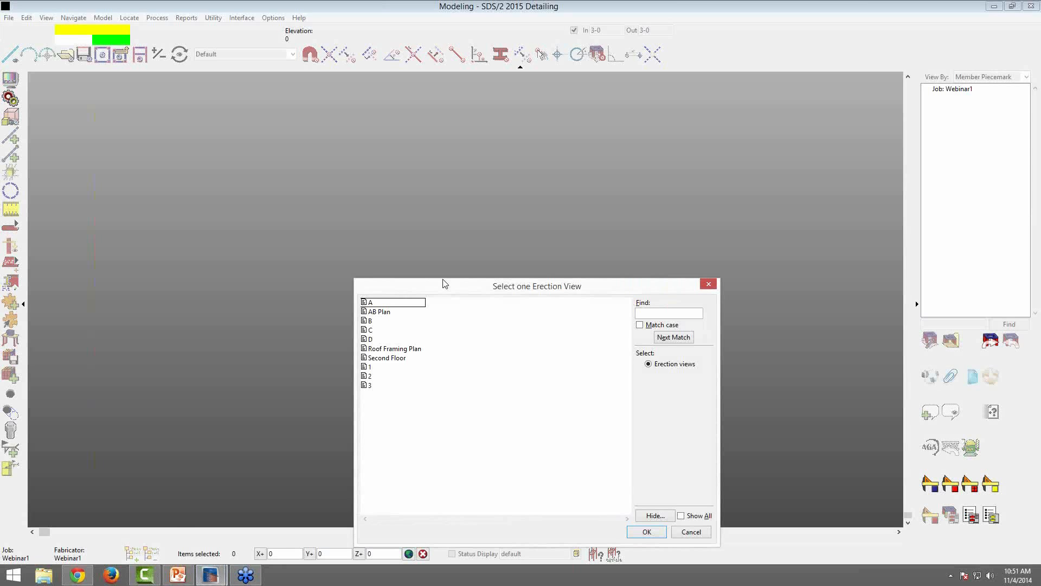
{"action": "left_click_drag", "start_coordinate": [444, 283], "coordinate": [442, 215]}
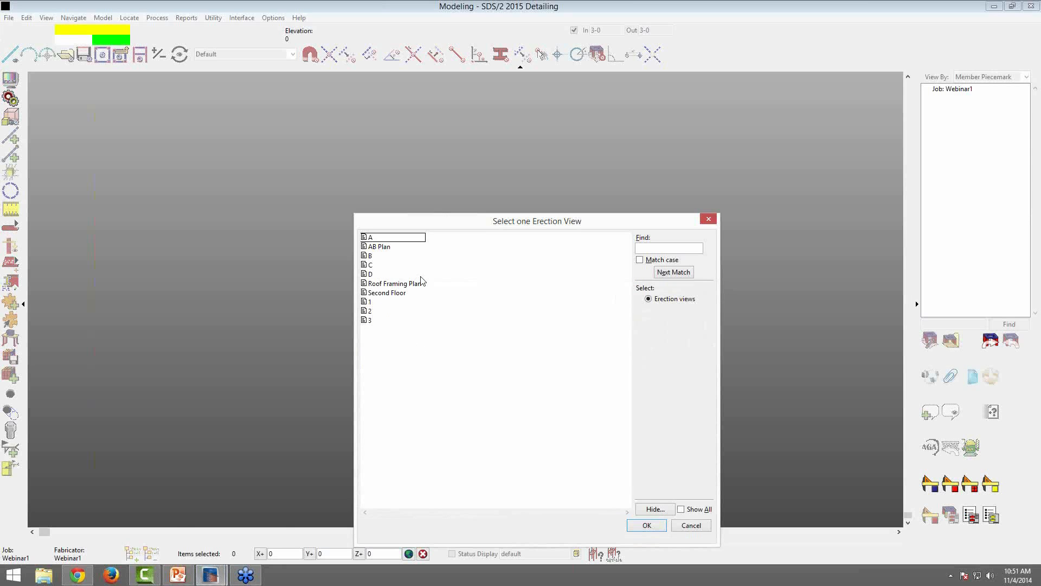
{"action": "double_click", "coordinate": [387, 289]}
{"action": "middle_click_drag", "start_coordinate": [371, 332], "coordinate": [454, 188]}
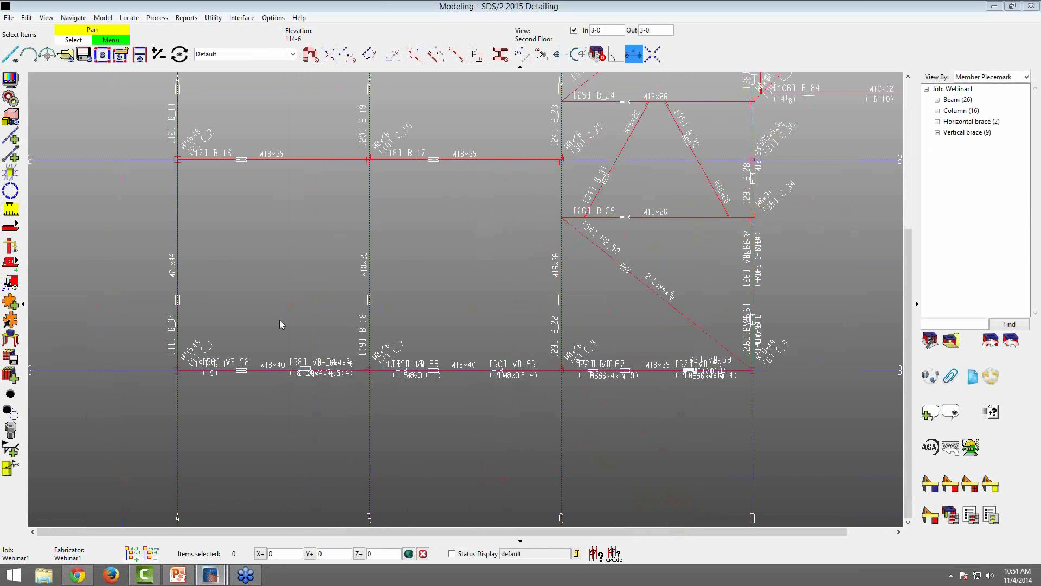
- Add an Outrigger component with its default settings to the W18x40 beam B_14 between grids A and B
{"action": "scroll", "coordinate": [267, 369], "scroll_direction": "up", "scroll_amount": 6}
{"action": "scroll", "coordinate": [302, 360], "scroll_direction": "down", "scroll_amount": 3}
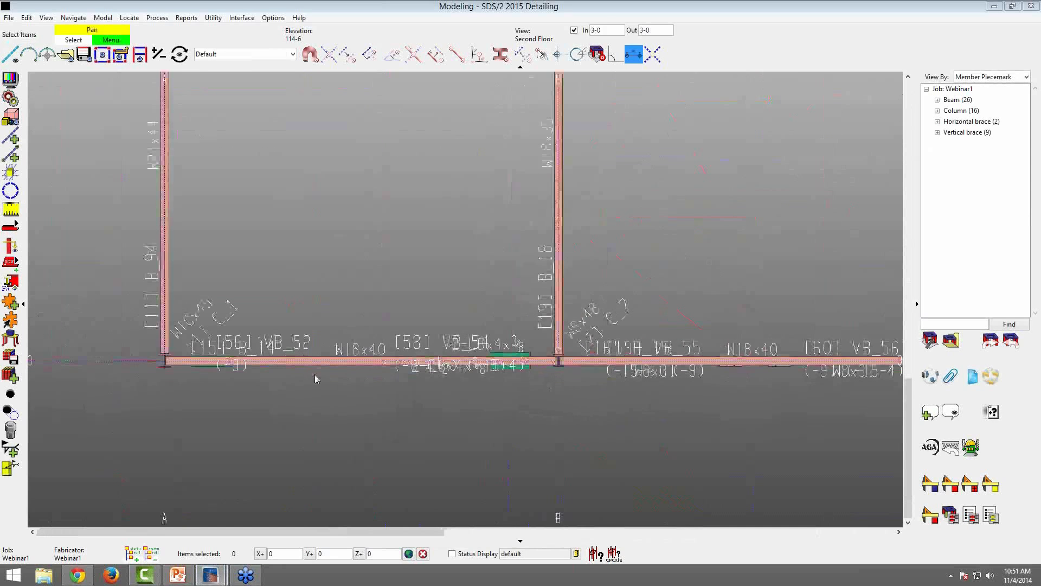
{"action": "left_click", "coordinate": [10, 302]}
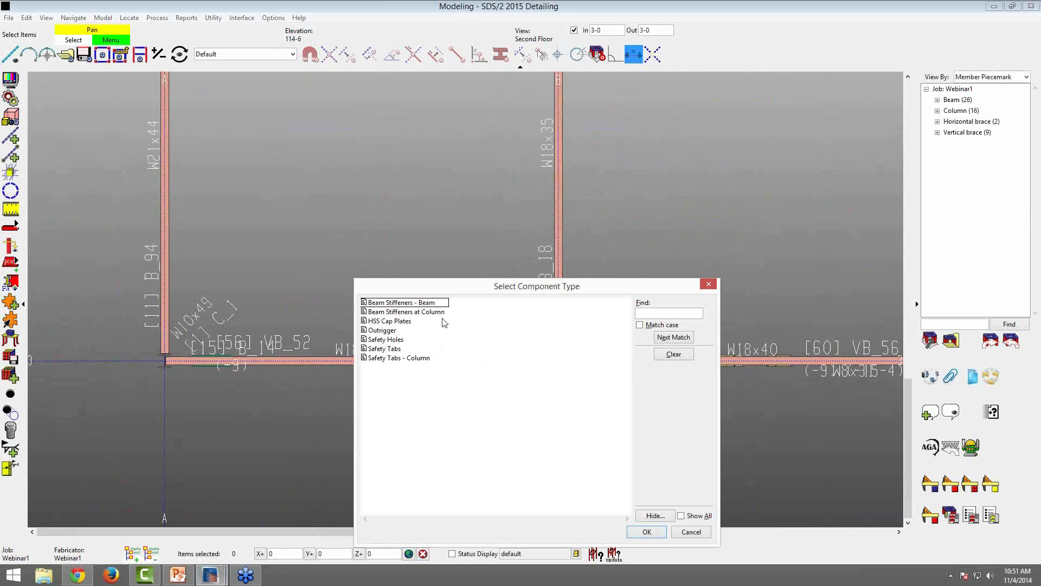
{"action": "double_click", "coordinate": [409, 330]}
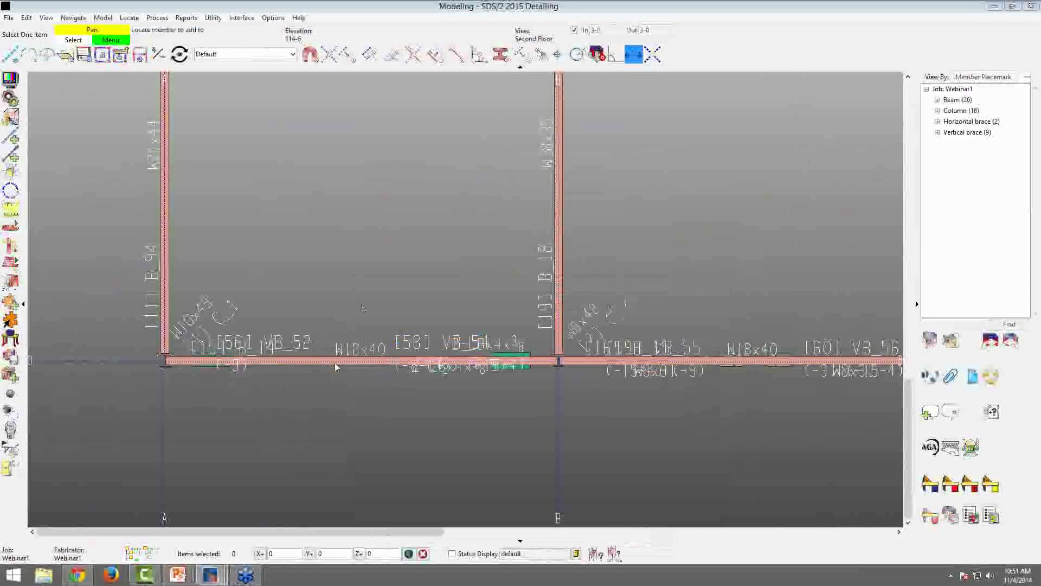
{"action": "left_click", "coordinate": [338, 362]}
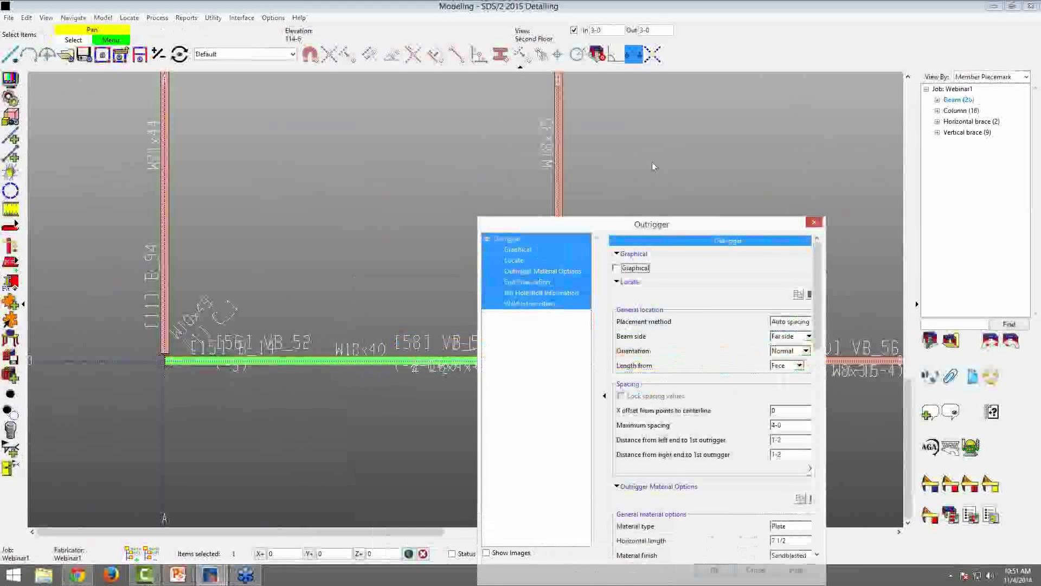
{"action": "left_click", "coordinate": [719, 497]}
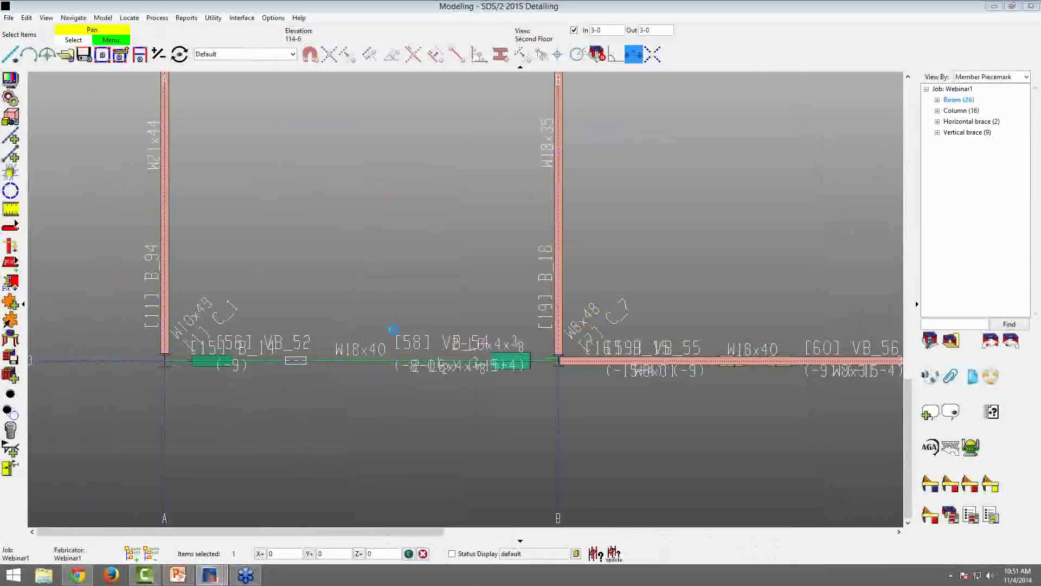
{"action": "left_click", "coordinate": [300, 398]}
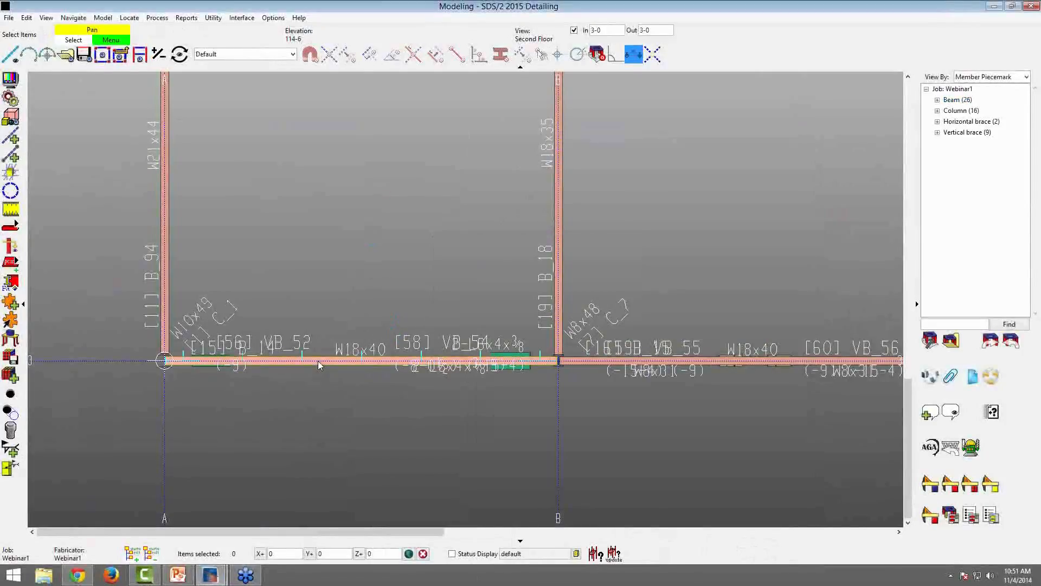
- Open beam B_14 for editing, then hide and redisplay the settings tree in the Beam Edit window
{"action": "double_click", "coordinate": [319, 362]}
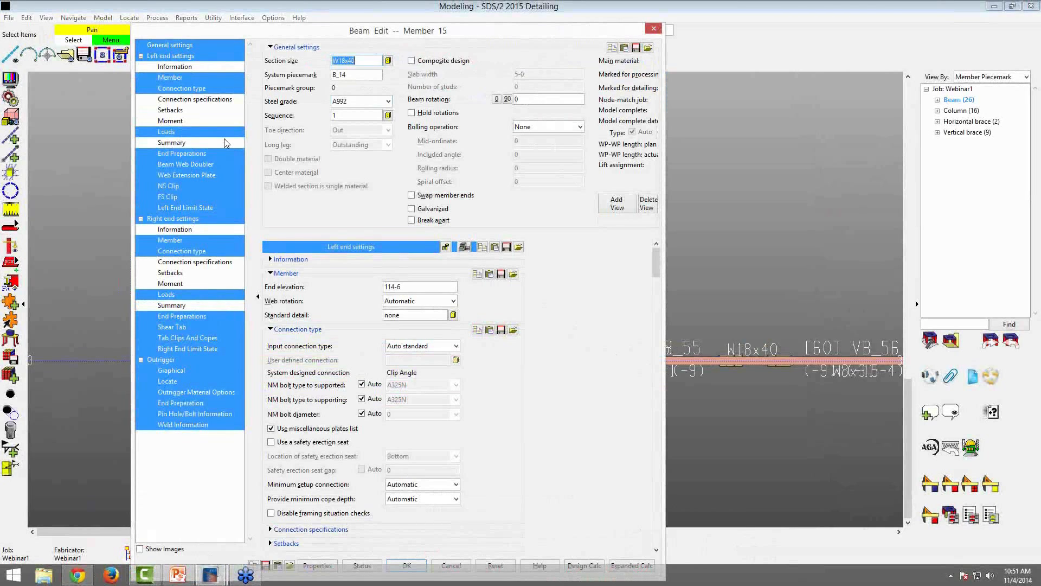
{"action": "left_click", "coordinate": [259, 296]}
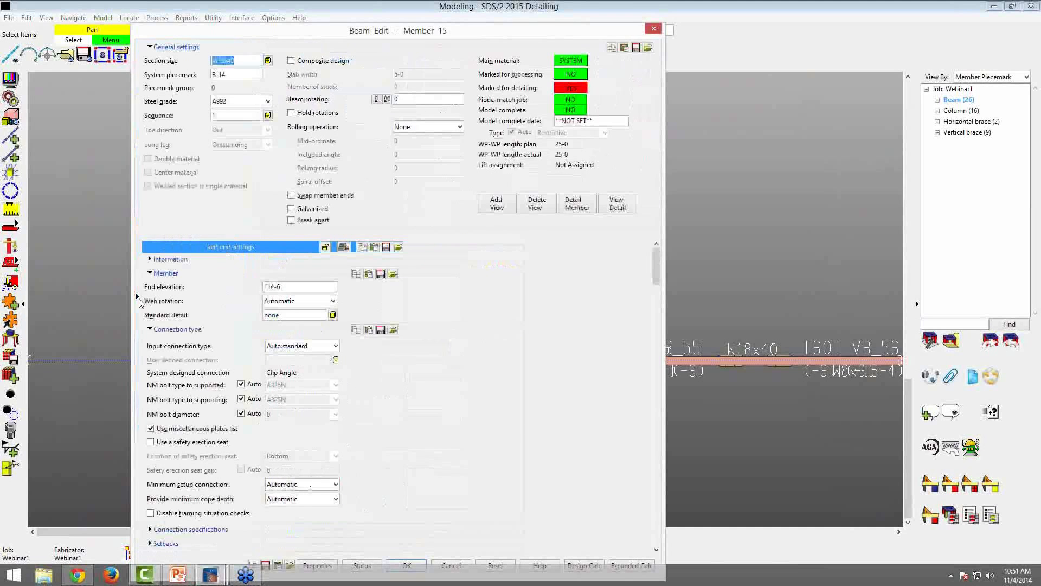
{"action": "left_click", "coordinate": [138, 297]}
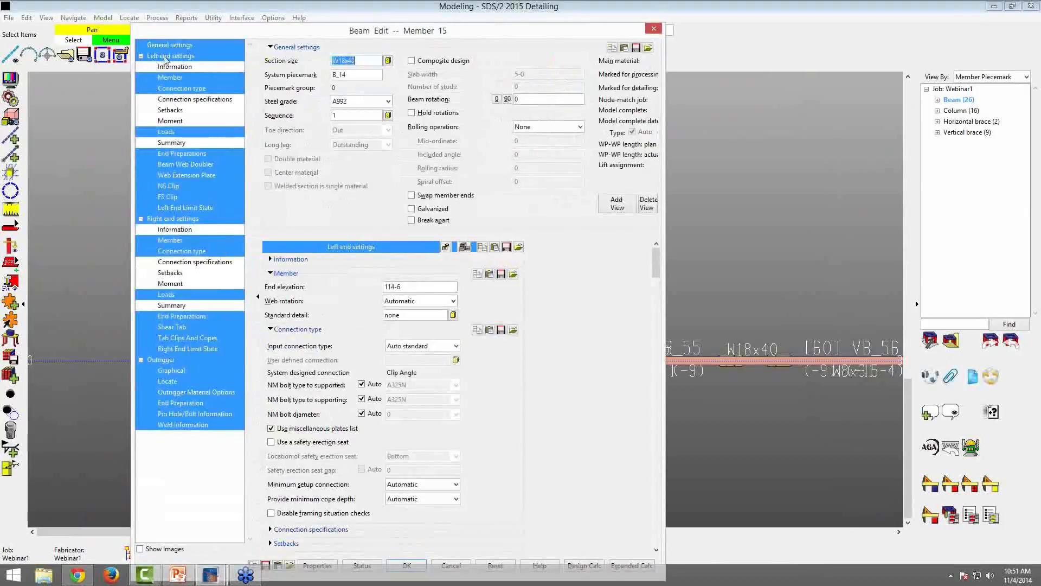
- Demonstrate hiding the Left end settings from the beam form, toggling their tree branch, and expanding and collapsing the Information section
{"action": "left_click", "coordinate": [143, 59]}
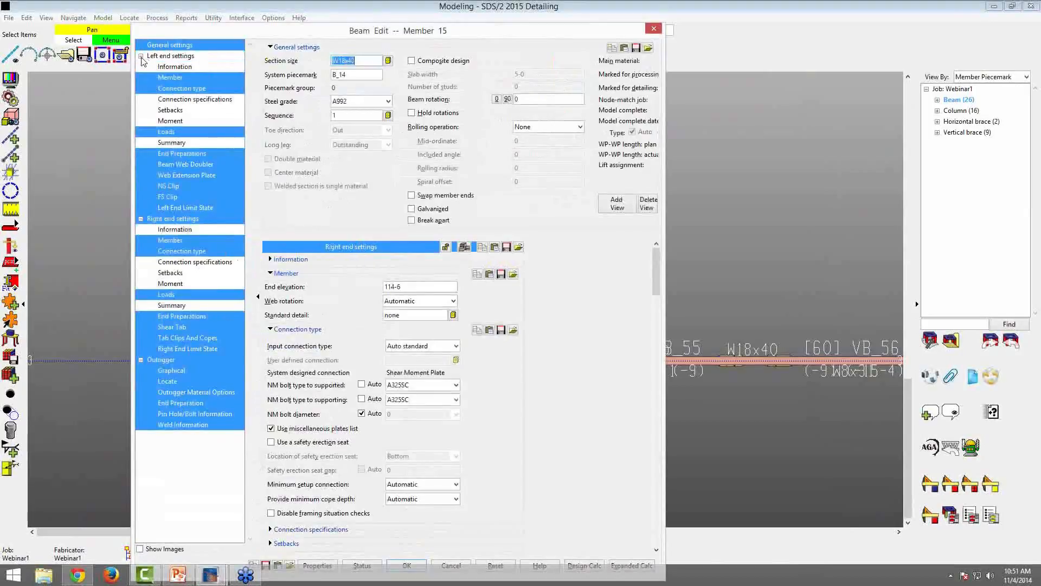
{"action": "left_click", "coordinate": [141, 56]}
{"action": "left_click", "coordinate": [141, 57]}
{"action": "left_click", "coordinate": [290, 260]}
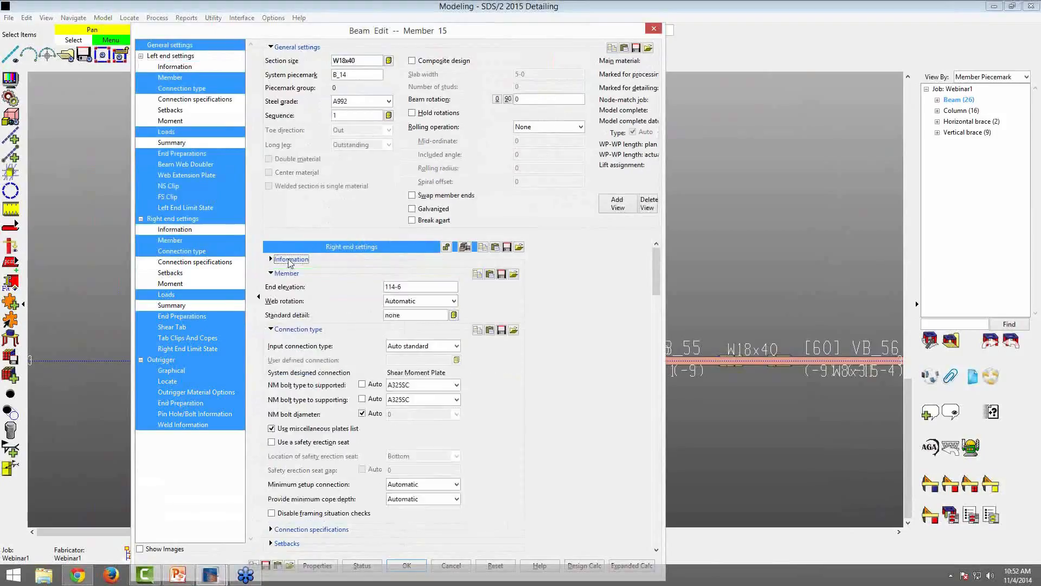
{"action": "left_click", "coordinate": [290, 260]}
- Collapse and restore General settings, show the Left end settings again, then hide them and collapse their tree branch
{"action": "left_click", "coordinate": [300, 49]}
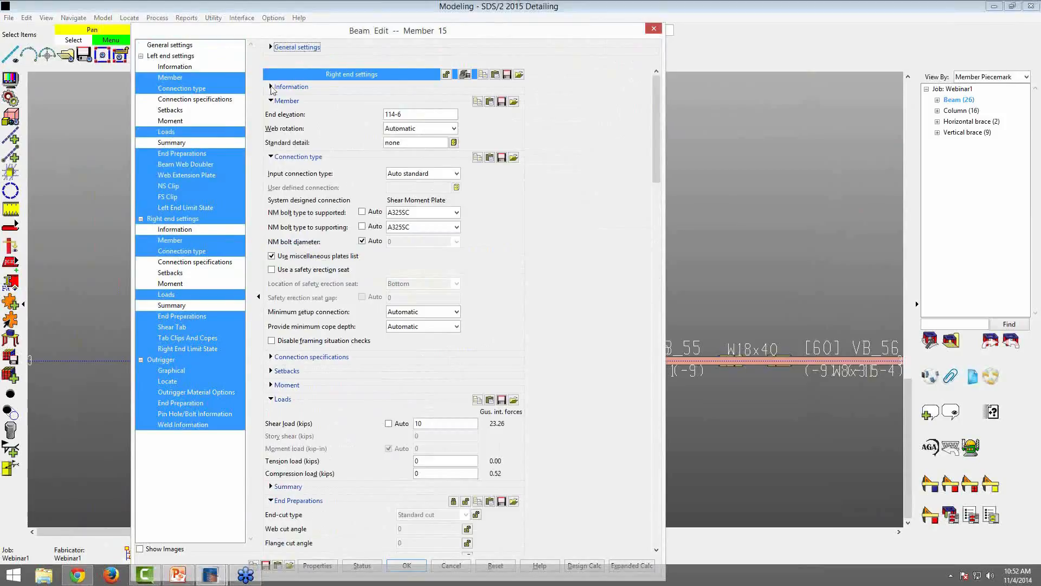
{"action": "left_click", "coordinate": [156, 222]}
{"action": "left_click", "coordinate": [172, 56]}
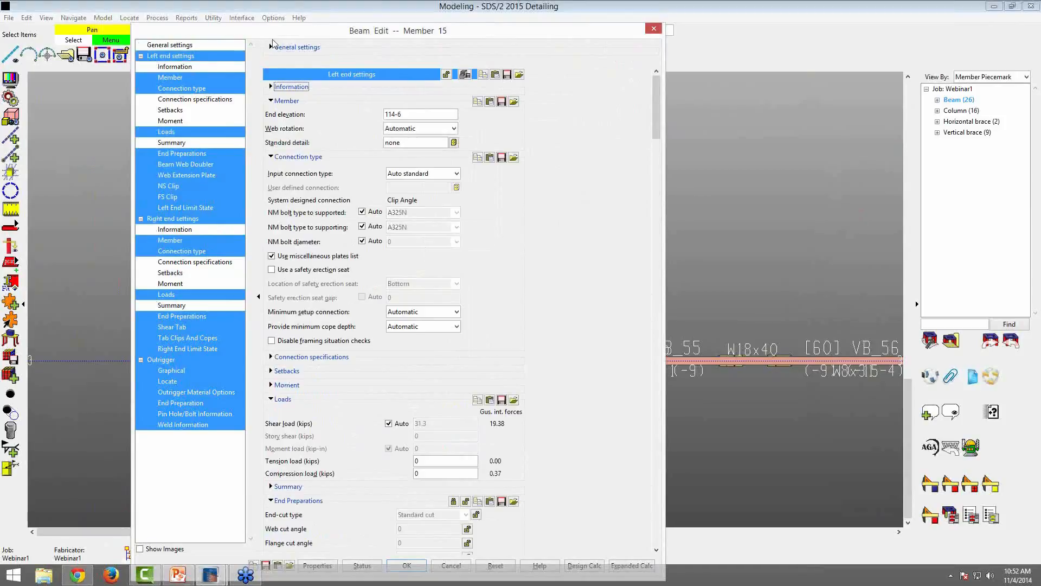
{"action": "left_click", "coordinate": [291, 48]}
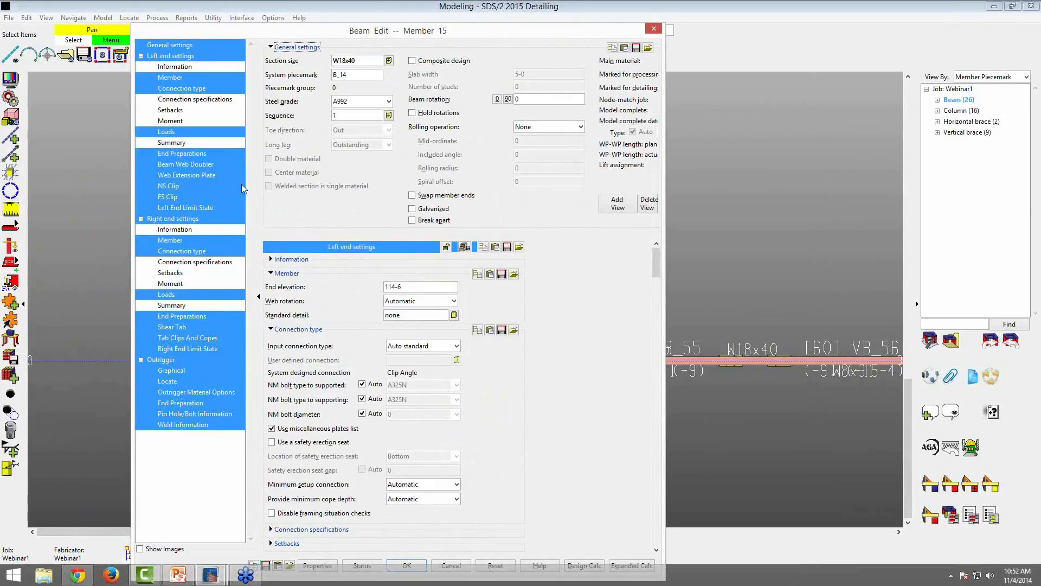
{"action": "left_click", "coordinate": [157, 57]}
{"action": "left_click", "coordinate": [141, 56]}
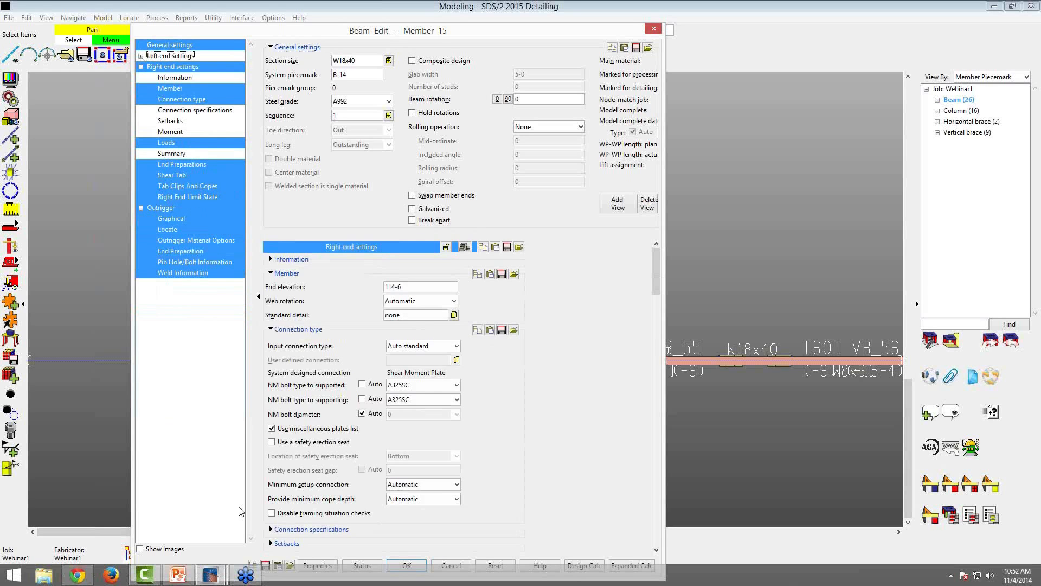
- Hide and redisplay the Outrigger settings in the beam form, expand their tree branch, and review the outrigger location and material options
{"action": "left_click_drag", "start_coordinate": [462, 37], "coordinate": [487, 14]}
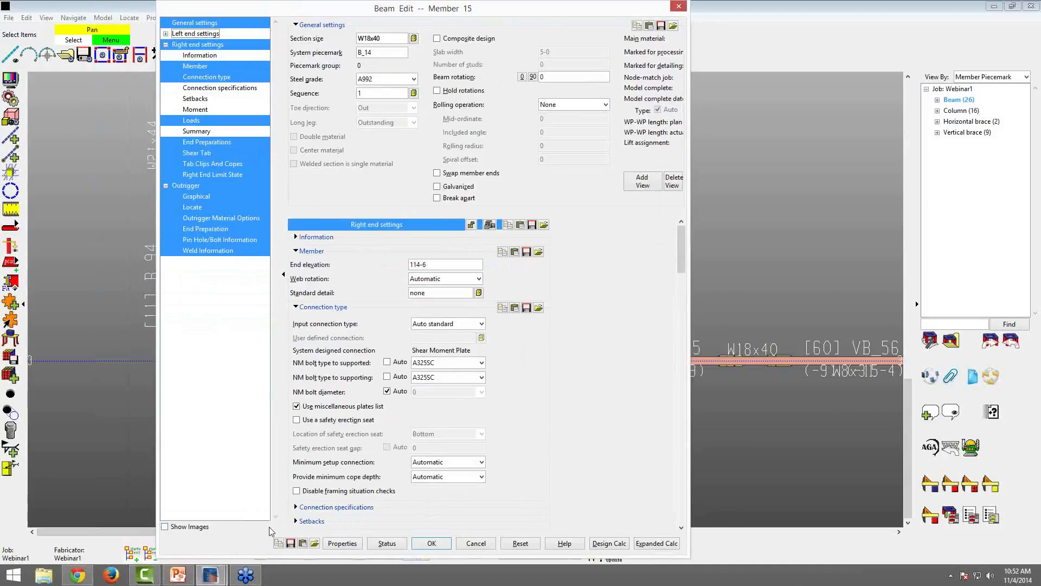
{"action": "double_click", "coordinate": [187, 186]}
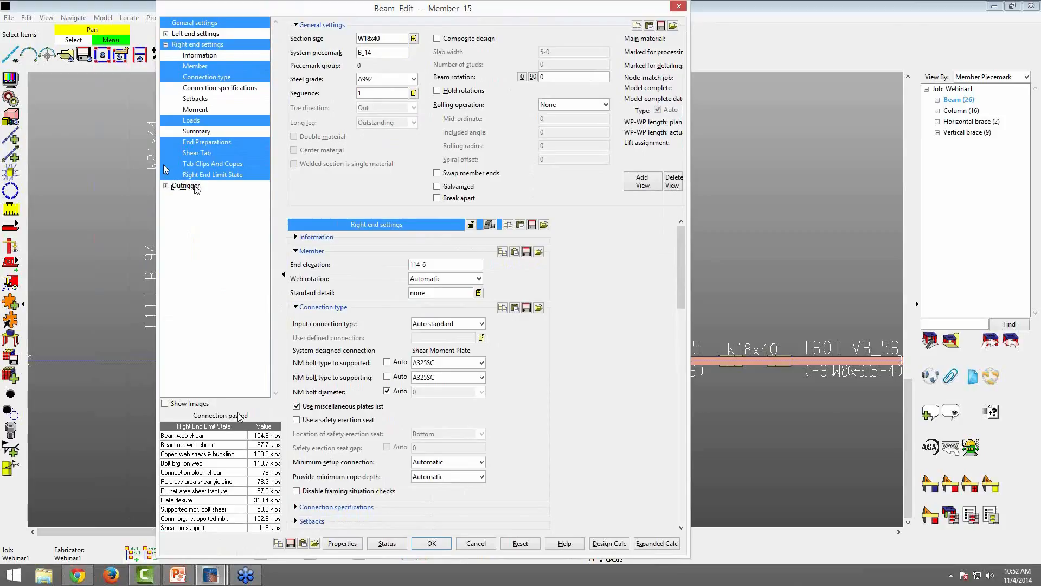
{"action": "left_click", "coordinate": [194, 186]}
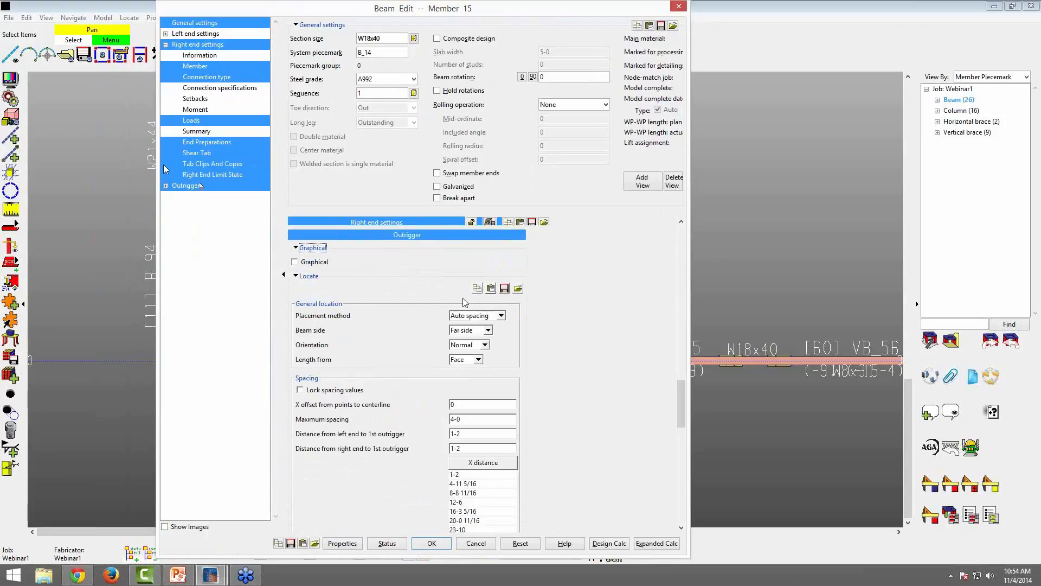
{"action": "left_click", "coordinate": [166, 186]}
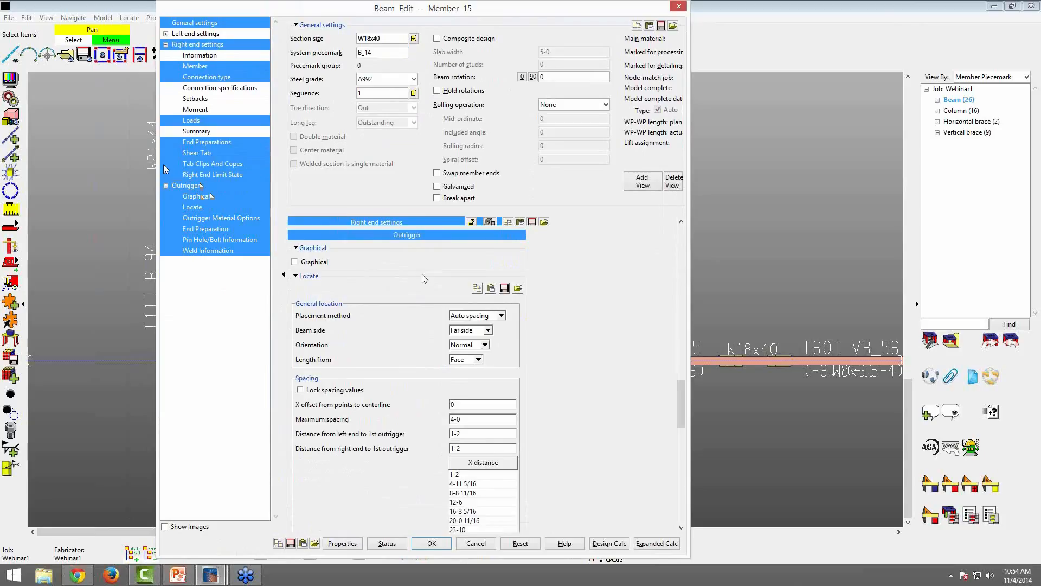
{"action": "scroll", "coordinate": [425, 278], "scroll_direction": "down", "scroll_amount": 3}
{"action": "scroll", "coordinate": [425, 278], "scroll_direction": "down", "scroll_amount": 3}
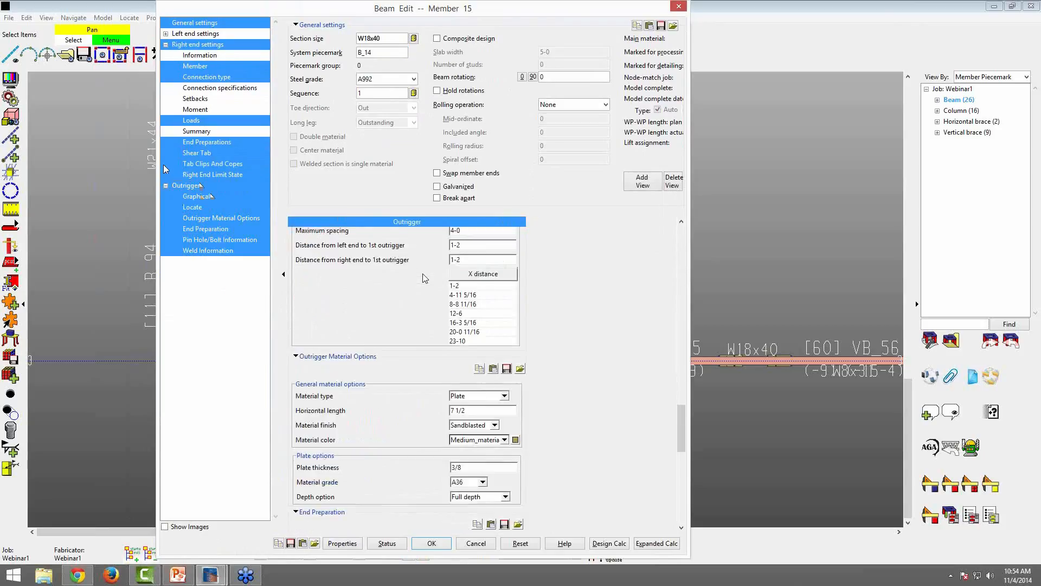
{"action": "scroll", "coordinate": [424, 274], "scroll_direction": "up", "scroll_amount": 6}
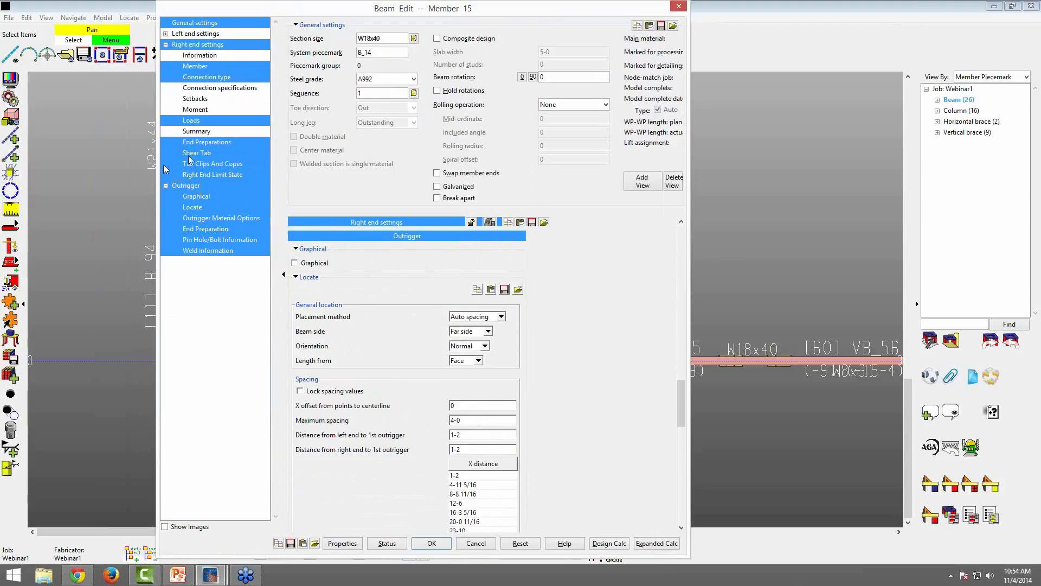
- Expand the Left end settings branch, jump to its NS Clip section, and return to the start of the Left end settings
{"action": "left_click", "coordinate": [166, 34]}
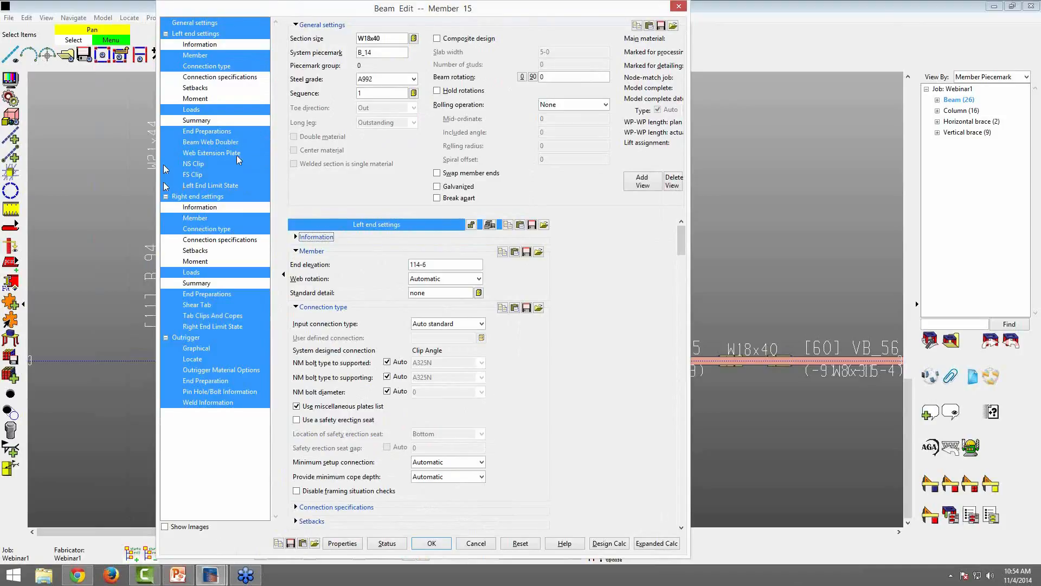
{"action": "left_click", "coordinate": [206, 164]}
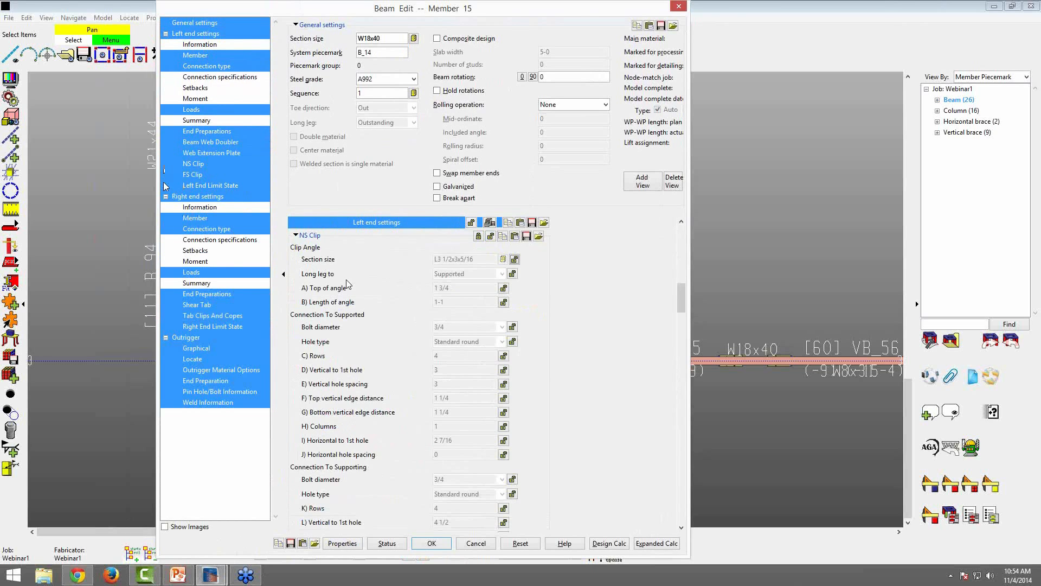
{"action": "left_click", "coordinate": [206, 39]}
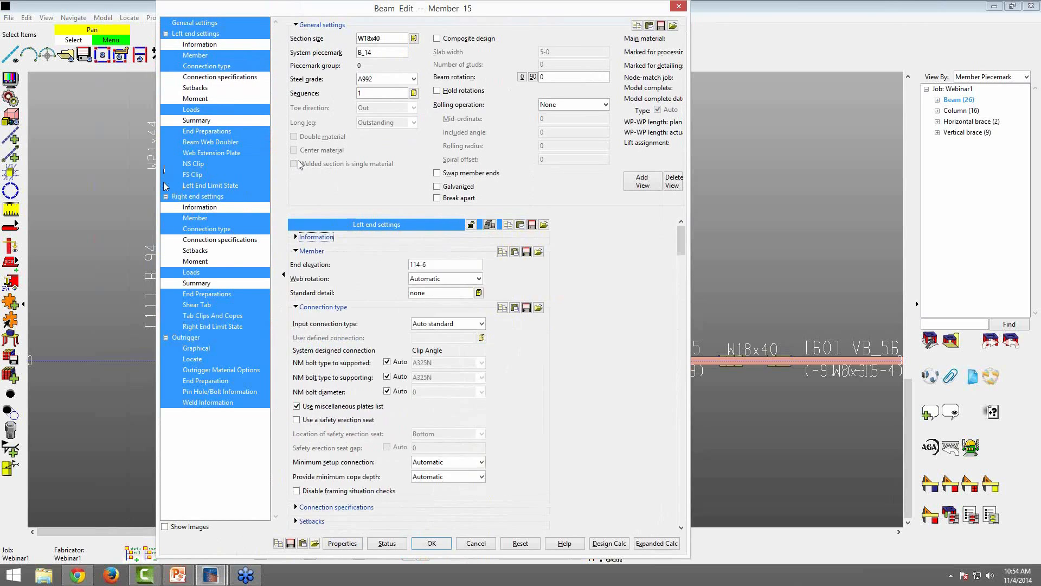
- Toggle the Left end Information section, leaving it expanded, and lock the Left end settings
{"action": "left_click", "coordinate": [323, 238]}
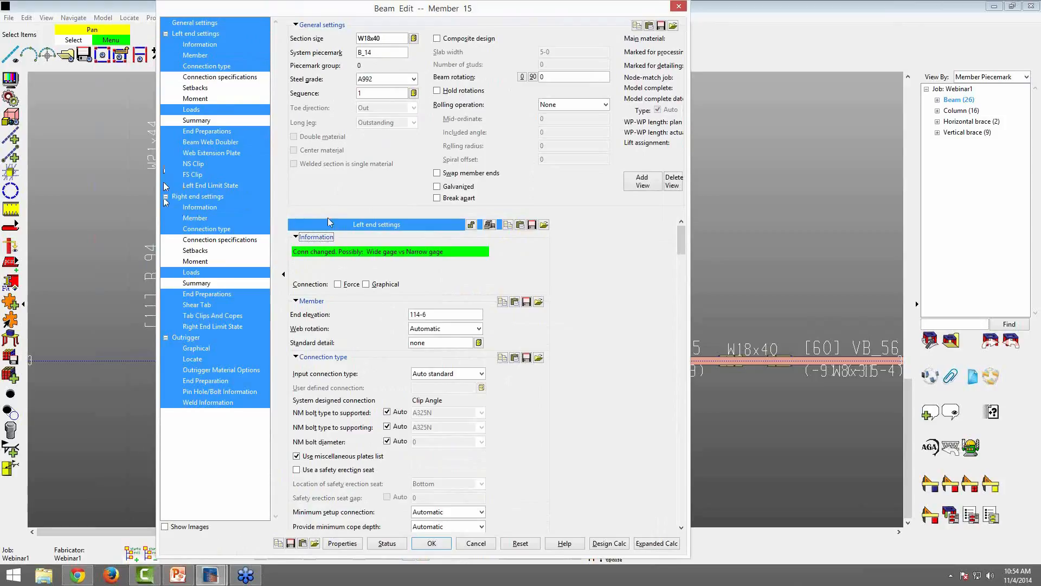
{"action": "left_click", "coordinate": [317, 238]}
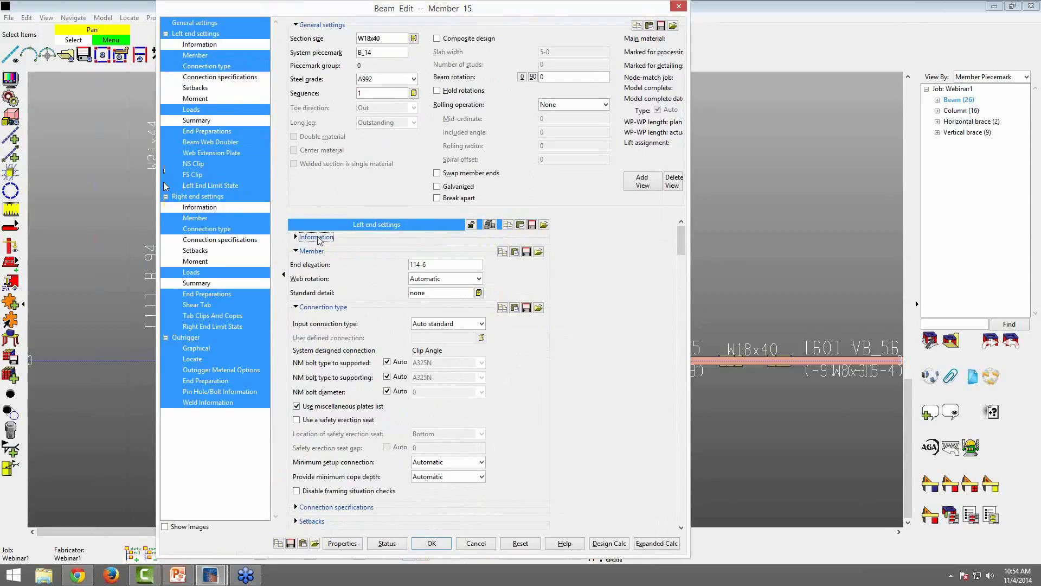
{"action": "left_click", "coordinate": [317, 238]}
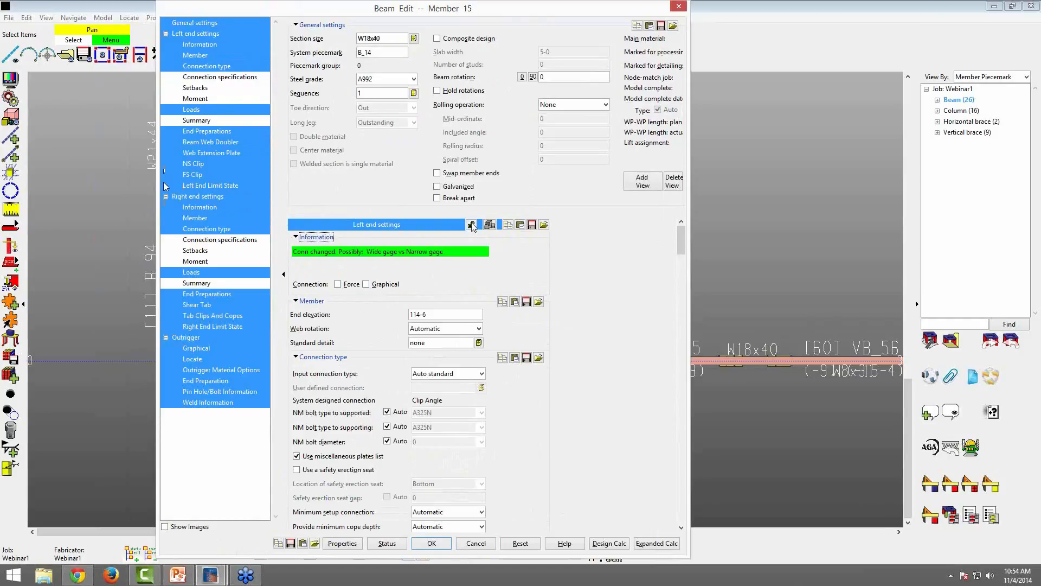
{"action": "left_click", "coordinate": [471, 225]}
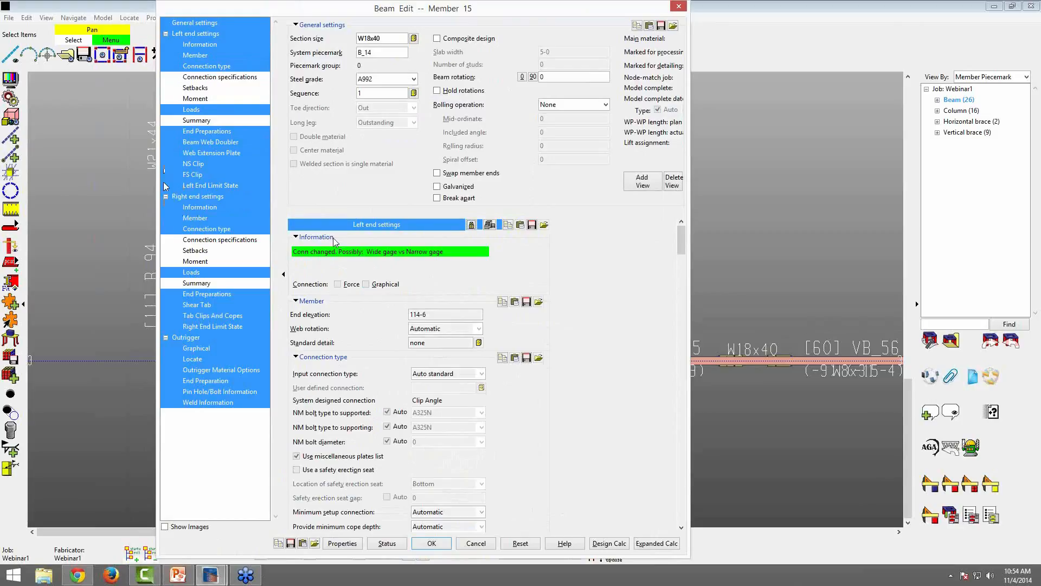
- Expand the Left end Moment section, set its moment type to Bolted, and collapse the section again
{"action": "left_click", "coordinate": [211, 98]}
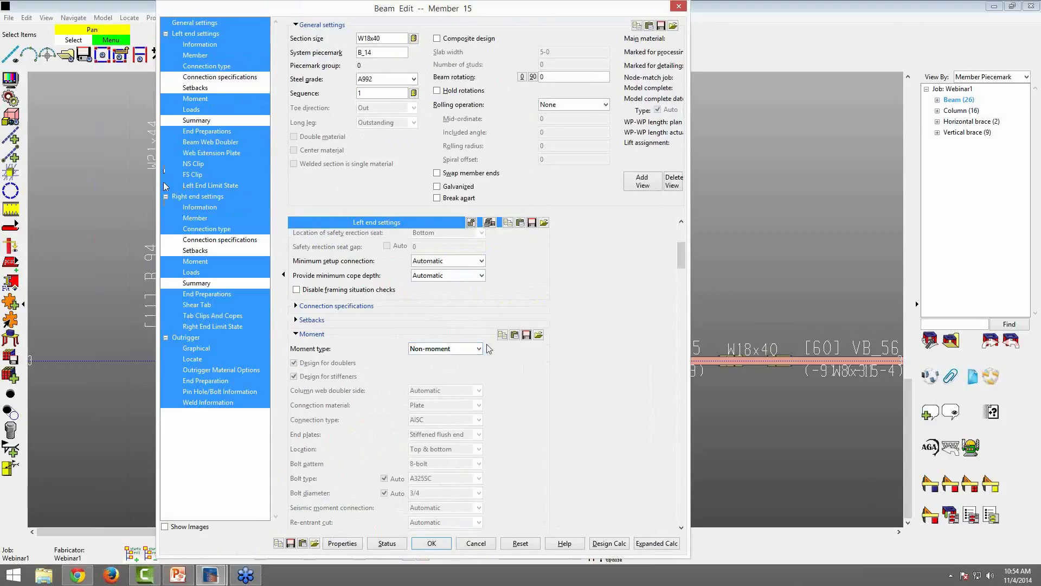
{"action": "left_click", "coordinate": [477, 349]}
{"action": "left_click", "coordinate": [435, 368]}
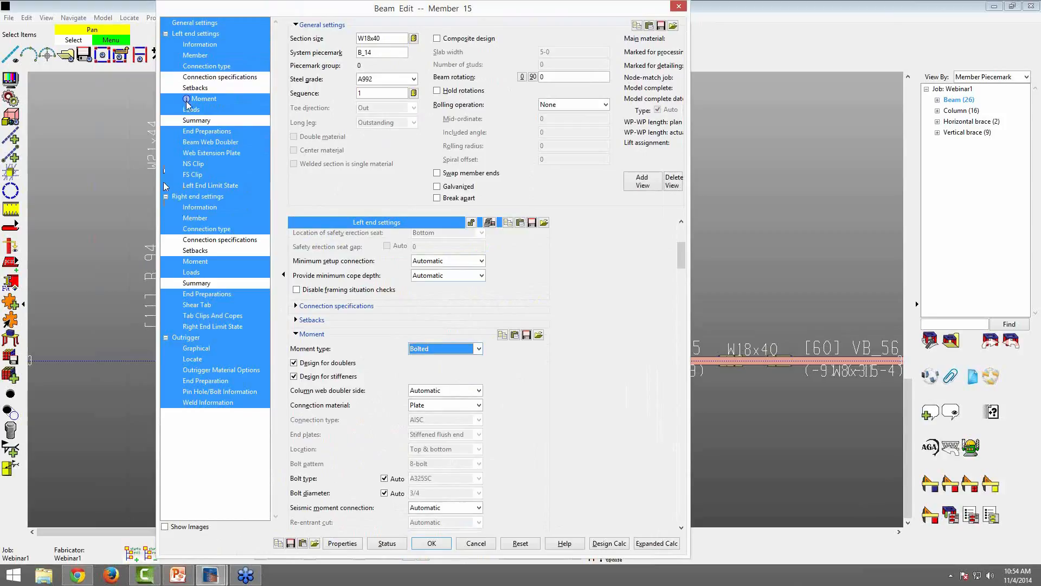
{"action": "left_click", "coordinate": [218, 109]}
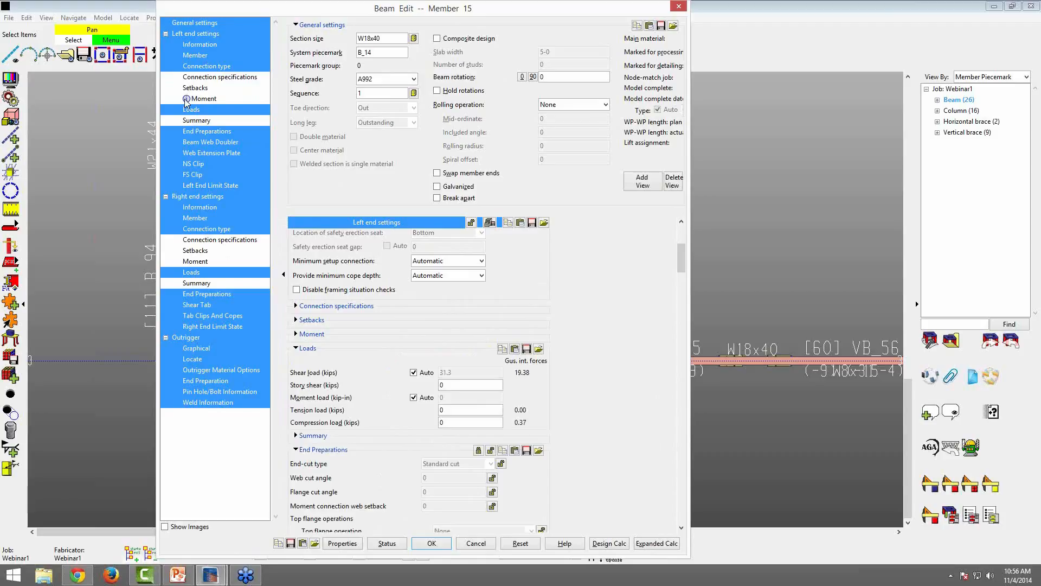
- Hide the Outrigger settings from the beam form and collapse their tree branch
{"action": "left_click", "coordinate": [165, 337]}
{"action": "left_click", "coordinate": [166, 338]}
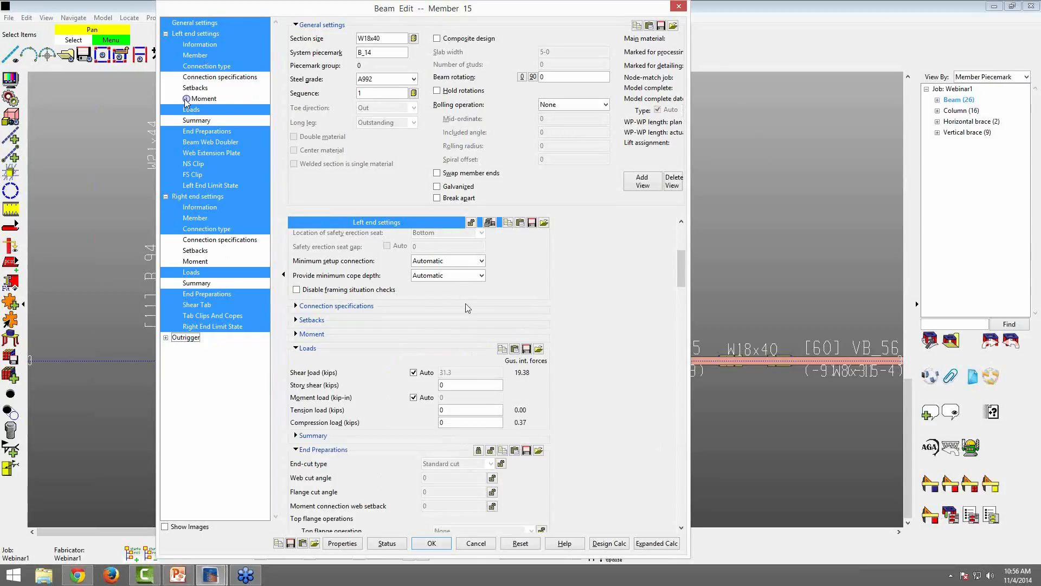
{"action": "scroll", "coordinate": [534, 256], "scroll_direction": "down", "scroll_amount": 3}
{"action": "scroll", "coordinate": [501, 236], "scroll_direction": "up", "scroll_amount": 6}
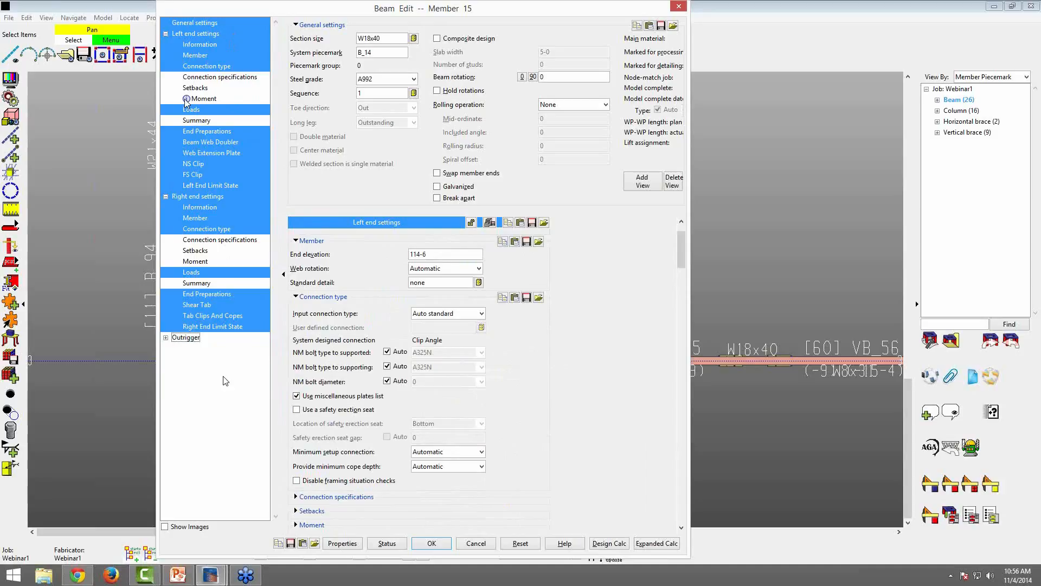
- Turn on Show Images in the widened Beam Edit window and review the Beam Web Doubler and Web Extension Plate diagrams
{"action": "left_click", "coordinate": [165, 527]}
{"action": "left_click", "coordinate": [165, 527]}
{"action": "left_click_drag", "start_coordinate": [689, 307], "coordinate": [761, 307]}
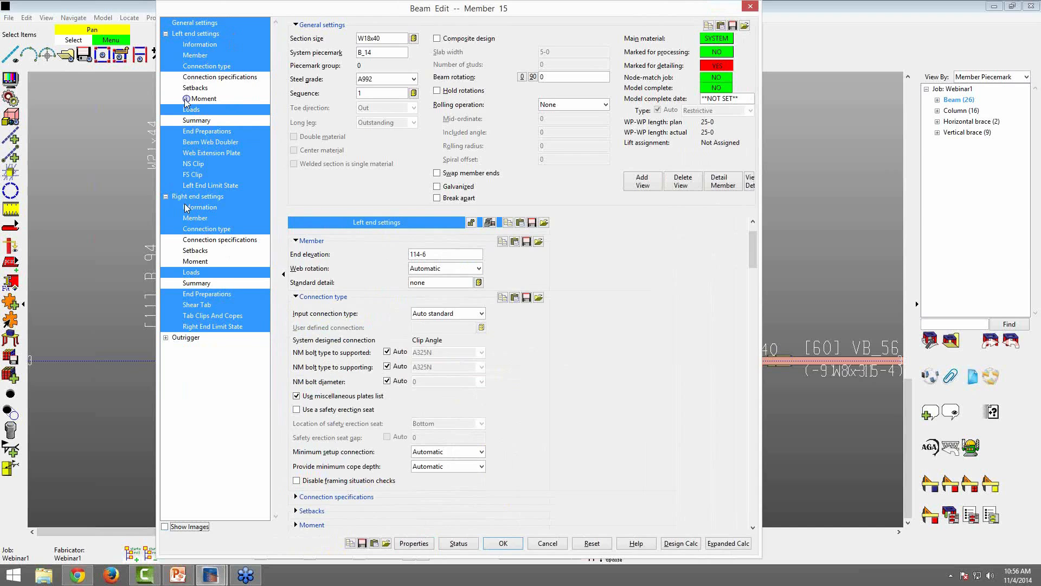
{"action": "left_click", "coordinate": [164, 527]}
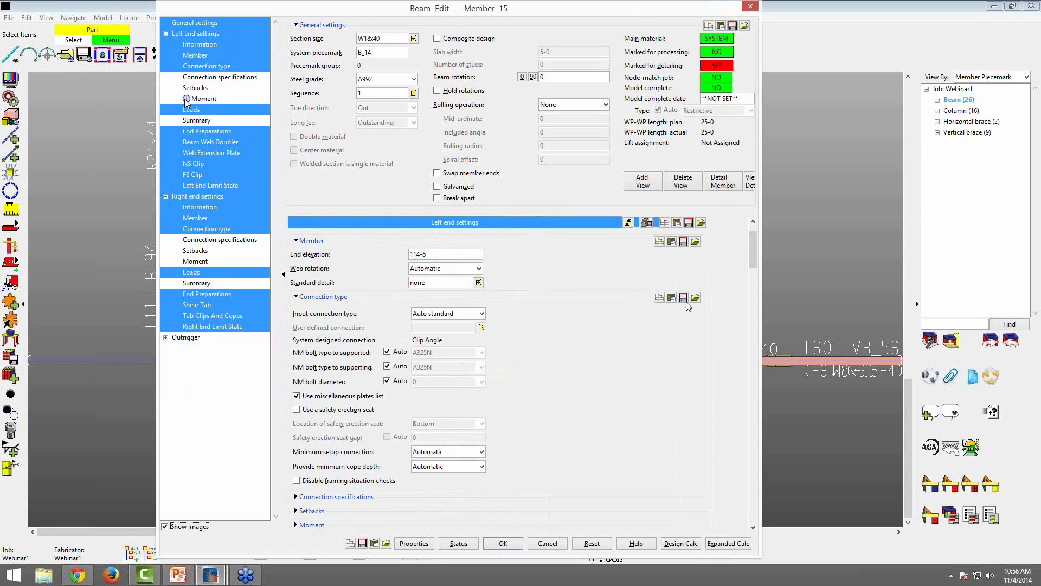
{"action": "scroll", "coordinate": [688, 307], "scroll_direction": "down", "scroll_amount": 10}
{"action": "scroll", "coordinate": [691, 306], "scroll_direction": "down", "scroll_amount": 3}
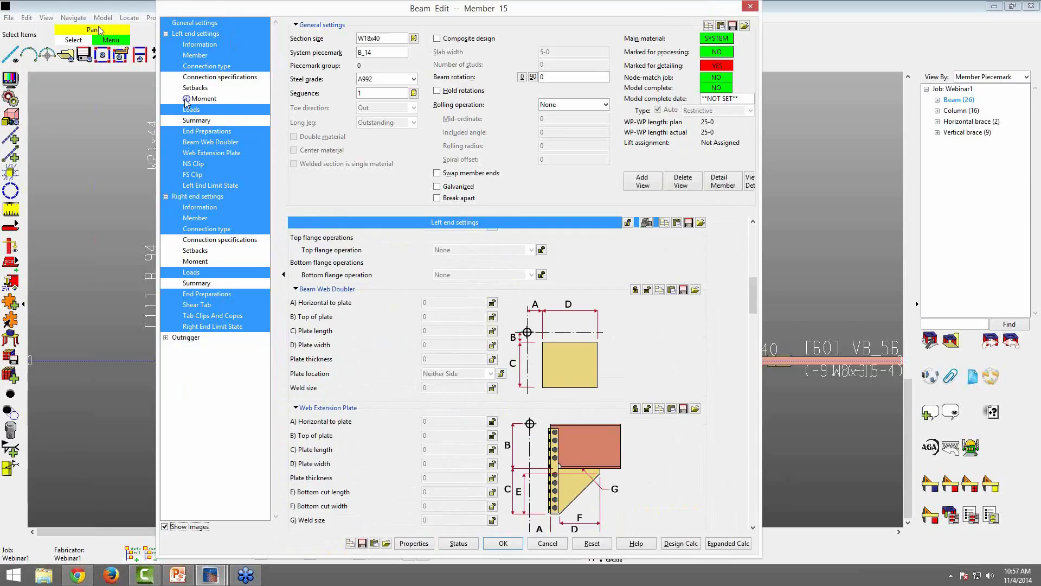
- Widen the Beam Edit window until the Left end and Right end settings sit side by side
{"action": "left_click_drag", "start_coordinate": [158, 148], "coordinate": [41, 166]}
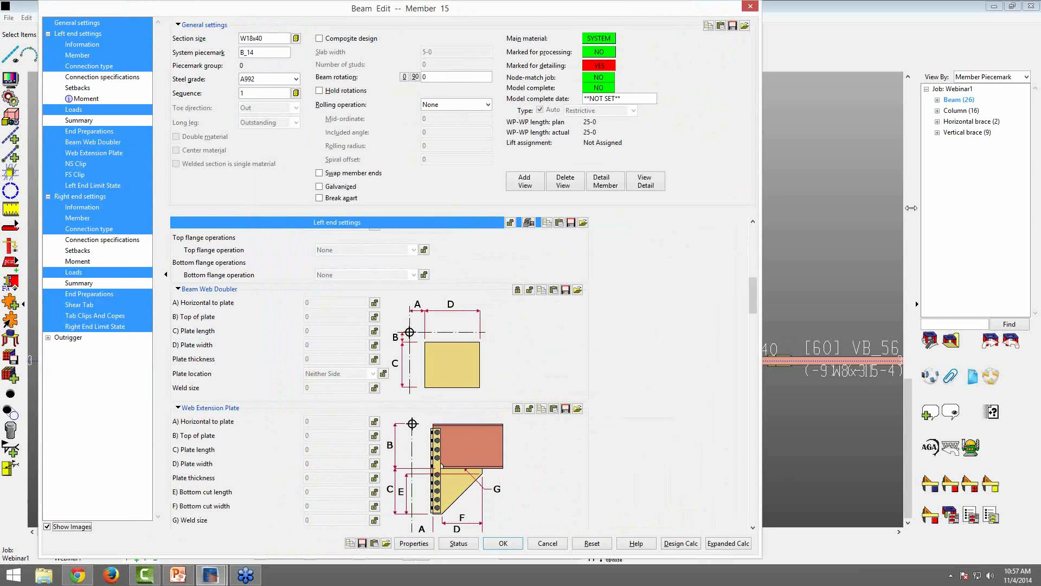
{"action": "left_click_drag", "start_coordinate": [911, 208], "coordinate": [1035, 225]}
{"action": "scroll", "coordinate": [1004, 402], "scroll_direction": "up", "scroll_amount": 10}
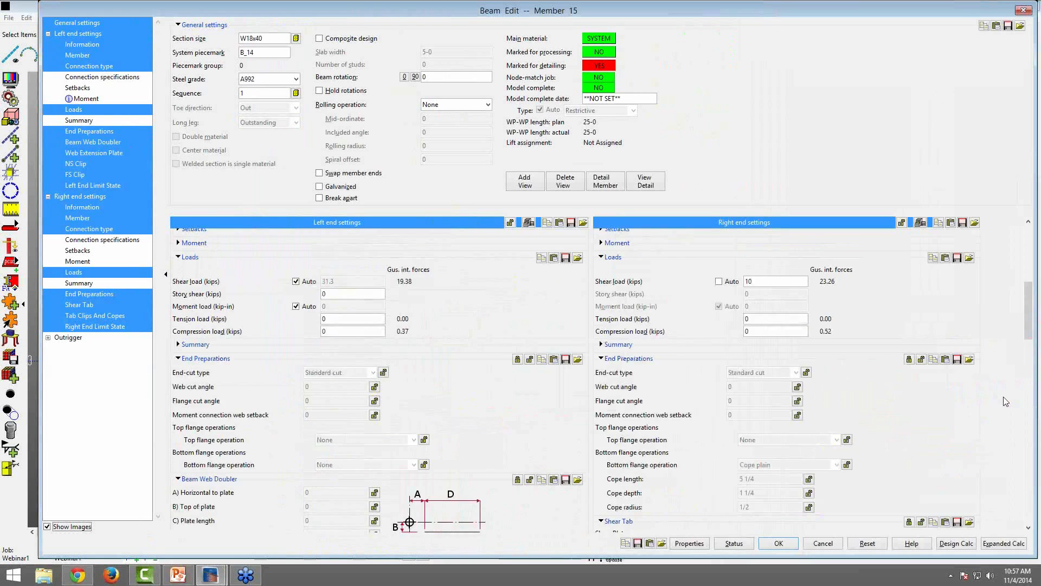
{"action": "scroll", "coordinate": [1006, 401], "scroll_direction": "up", "scroll_amount": 2}
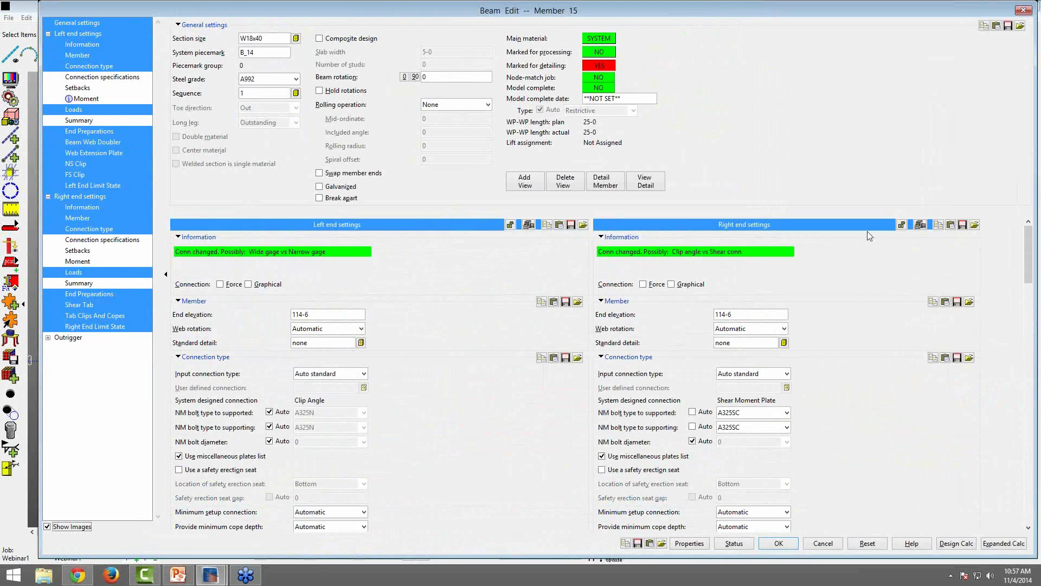
- Hide the settings tree, fit the Beam Edit window around the two end columns, and review both ends' settings and diagrams
{"action": "left_click", "coordinate": [167, 271]}
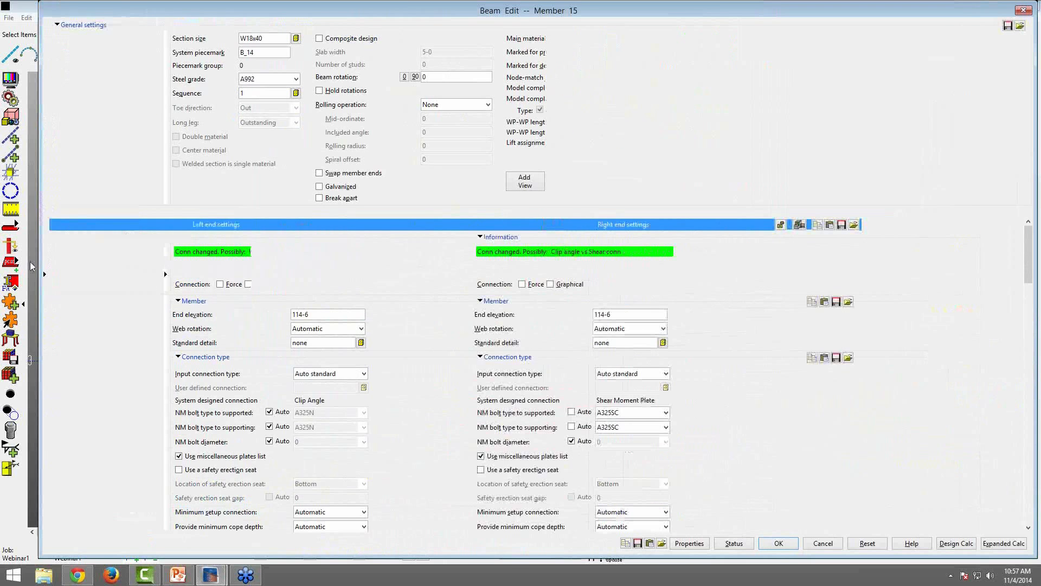
{"action": "left_click_drag", "start_coordinate": [124, 263], "coordinate": [183, 263]}
{"action": "left_click_drag", "start_coordinate": [753, 10], "coordinate": [645, 4]}
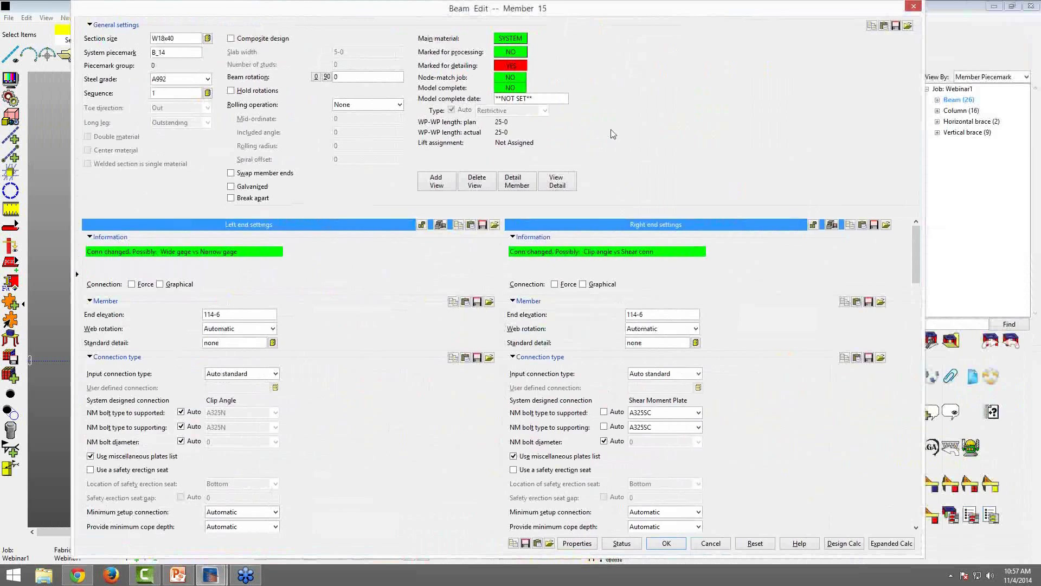
{"action": "scroll", "coordinate": [732, 165], "scroll_direction": "down", "scroll_amount": 10}
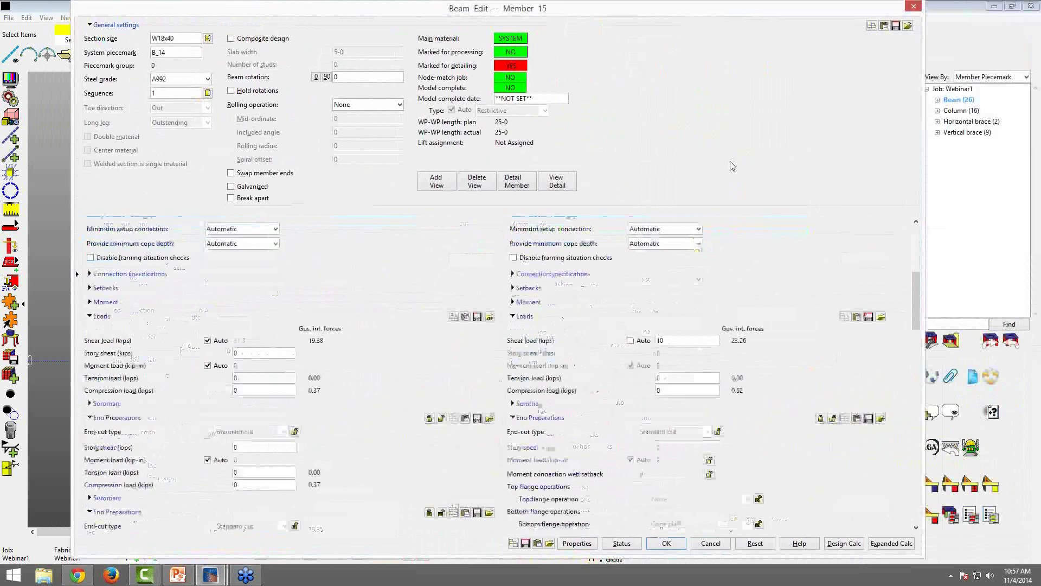
{"action": "scroll", "coordinate": [732, 165], "scroll_direction": "down", "scroll_amount": 3}
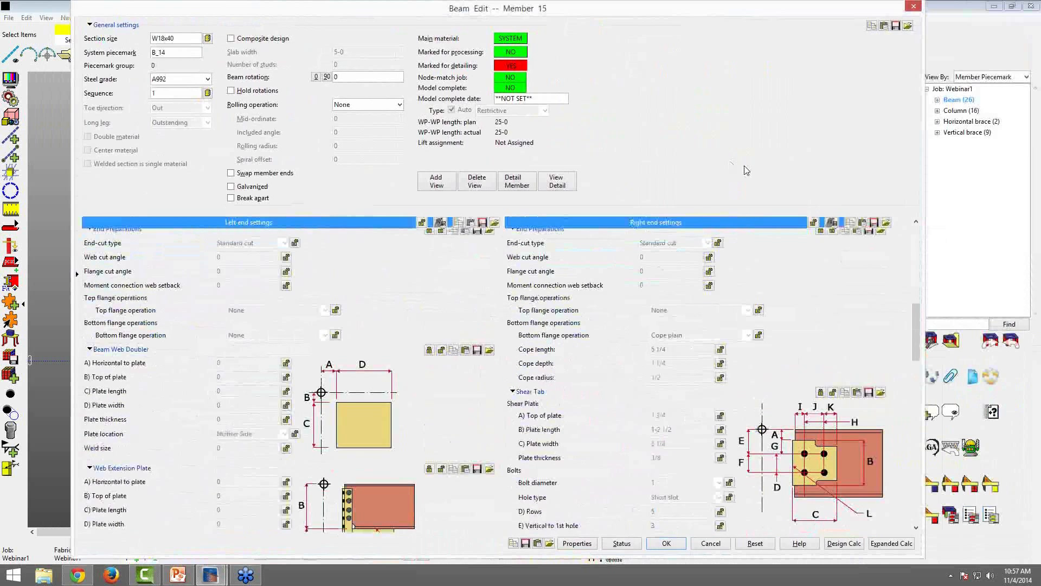
- Close the Beam Edit window without saving and switch to the Webinar_2015 presentation in PowerPoint Viewer
{"action": "left_click", "coordinate": [914, 6]}
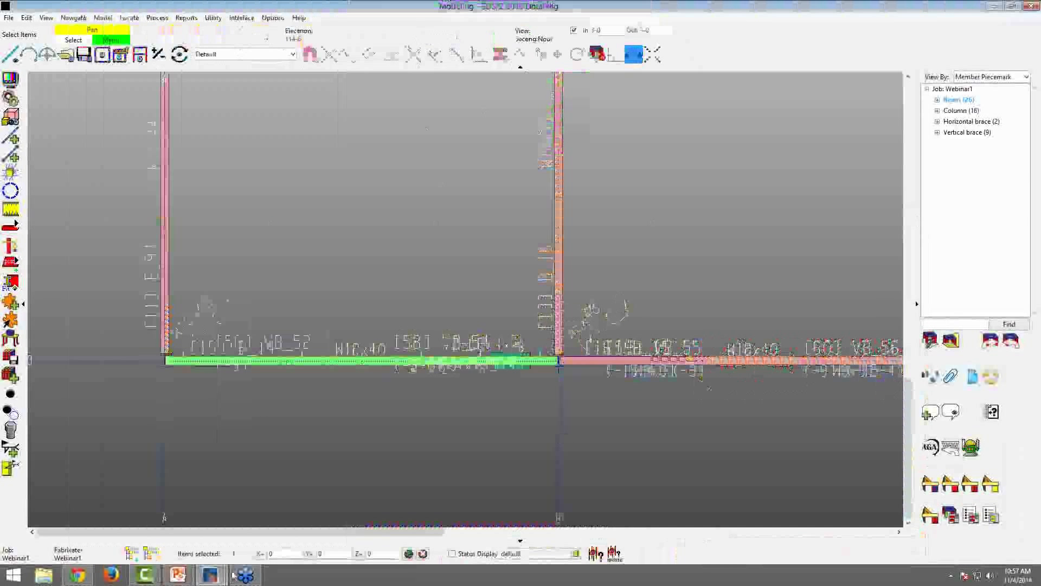
{"action": "left_click", "coordinate": [178, 575]}
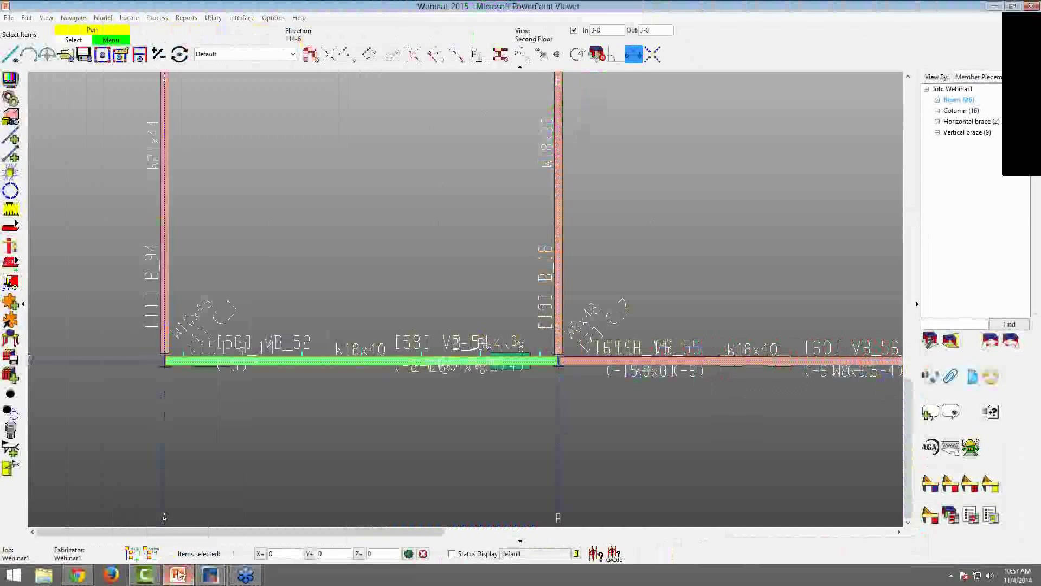